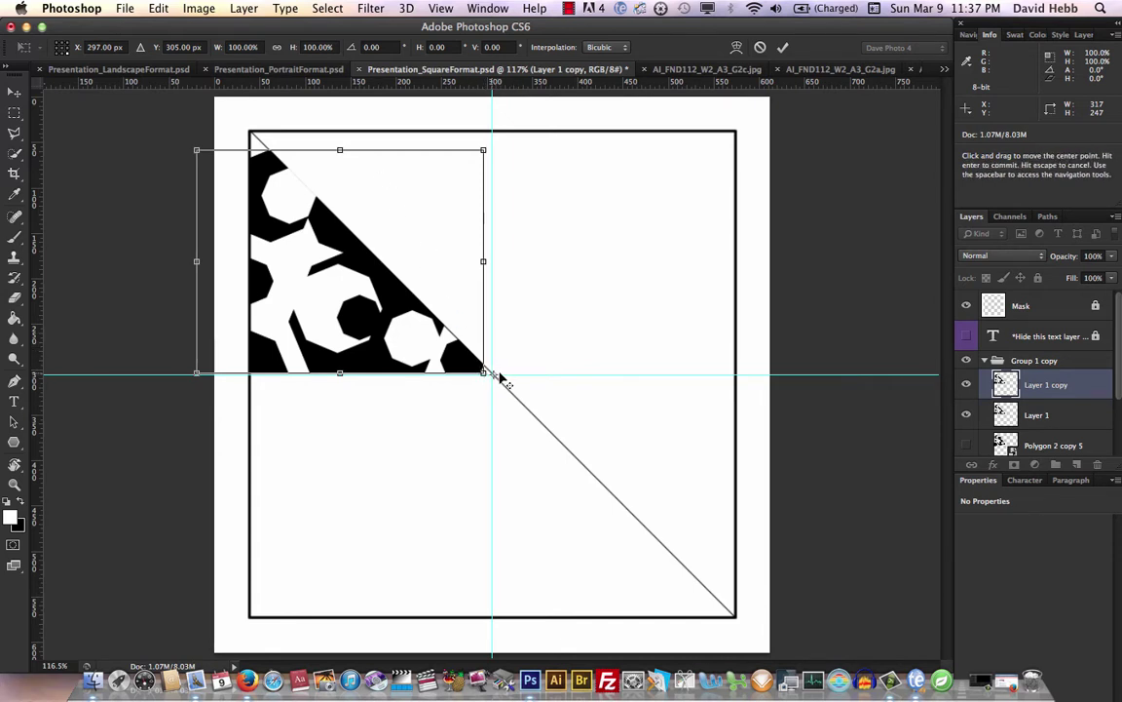
- Place Layer 1 copy's transform reference point at the guide intersection and nudge the layer down one pixel to the horizontal guide
drag(495, 374, 495, 374)
scroll(496, 377, up, 6)
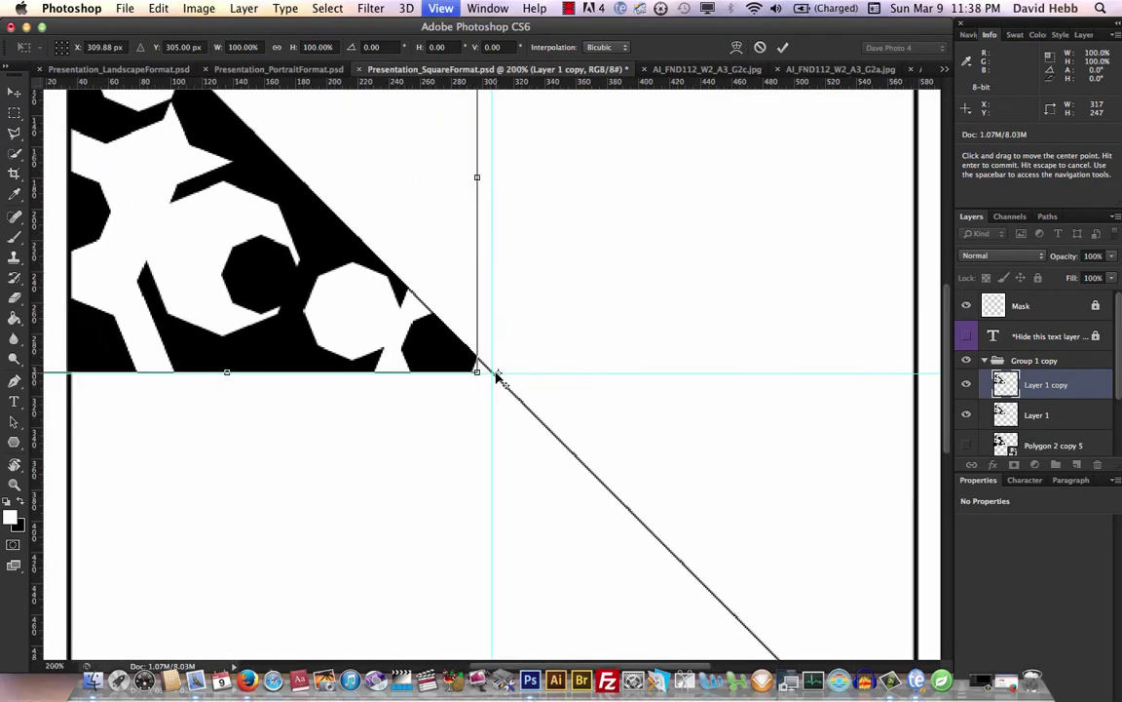
scroll(498, 377, up, 1)
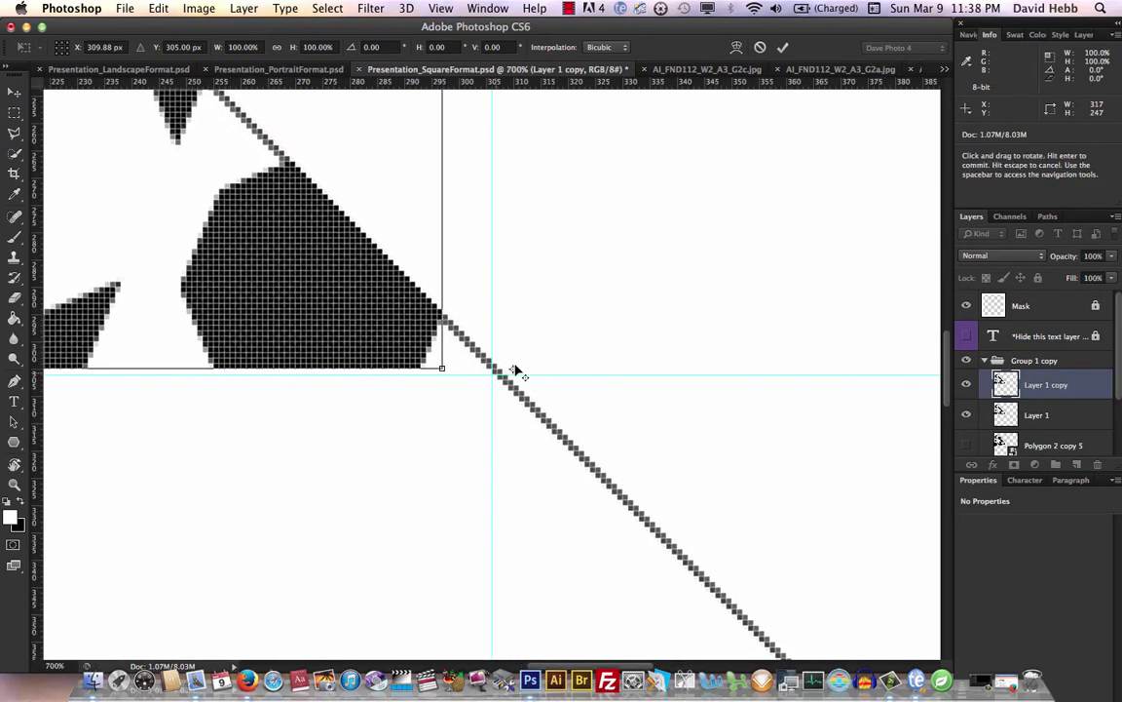
drag(491, 375, 493, 375)
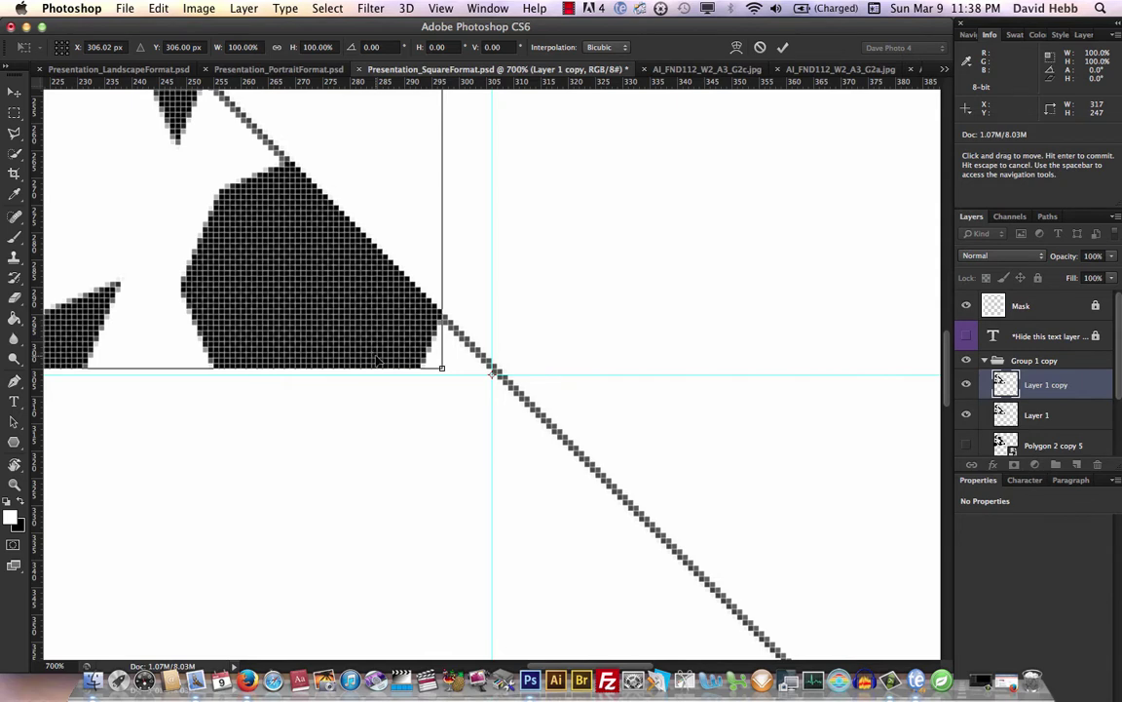
key(Down)
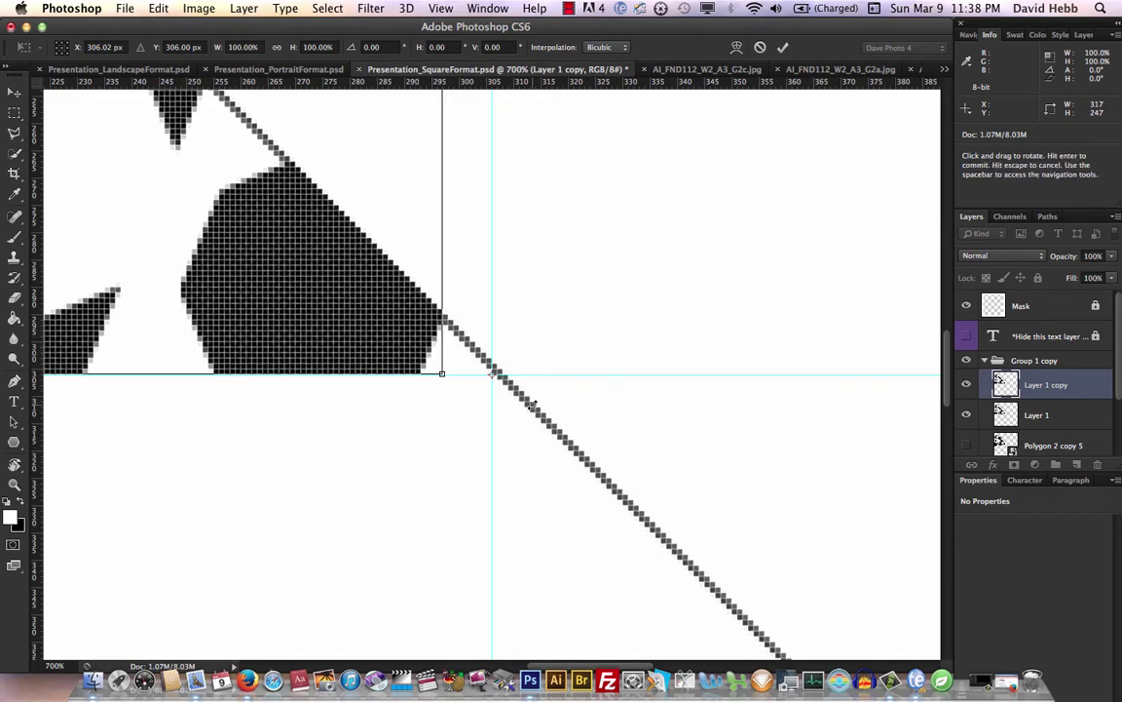
key(super+0)
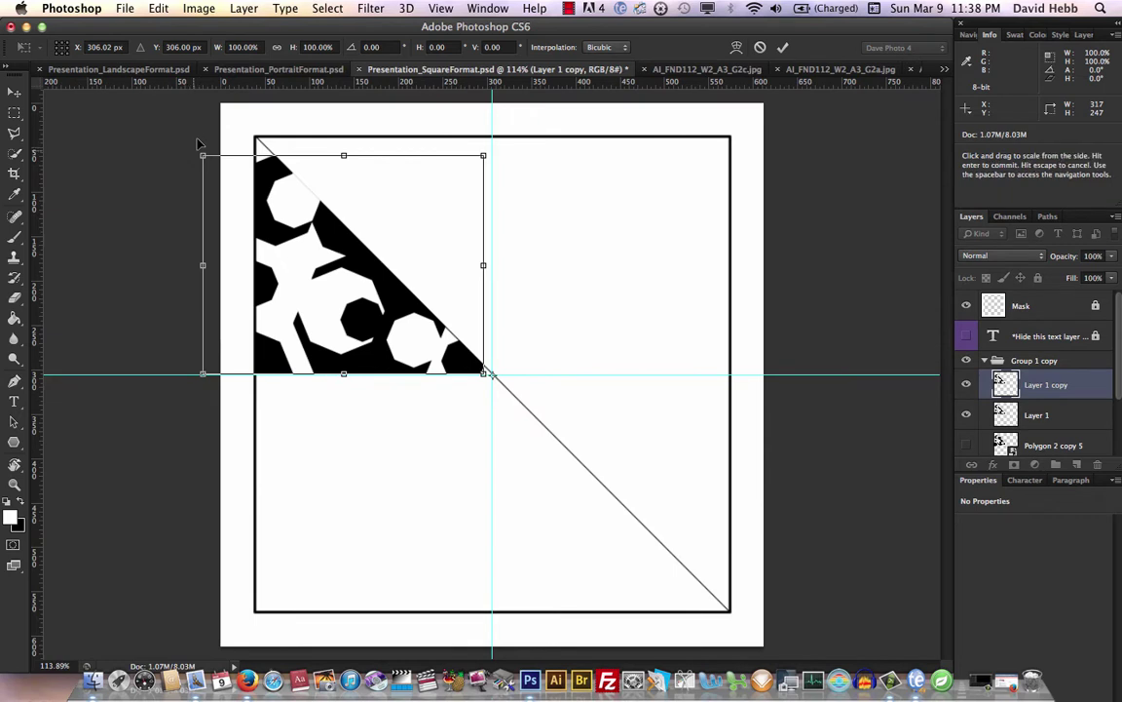
- Rotate Layer 1 copy 45° clockwise about the guide intersection and apply the transformation
drag(241, 118, 449, 104)
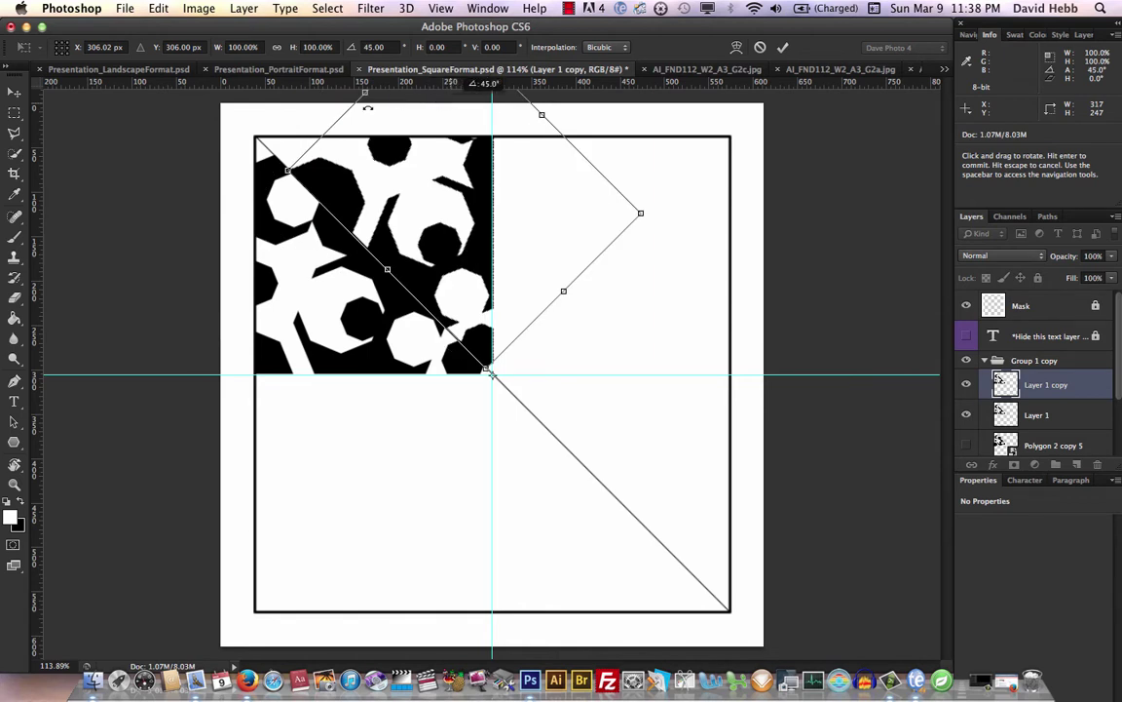
drag(368, 107, 267, 153)
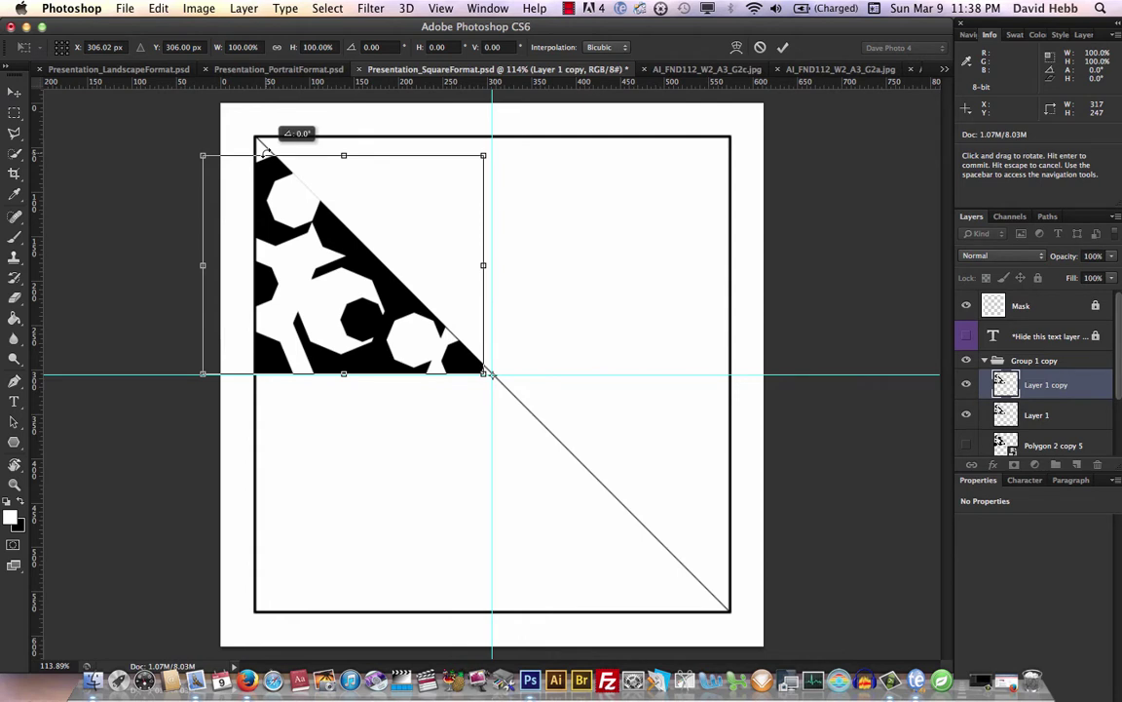
drag(328, 125, 438, 113)
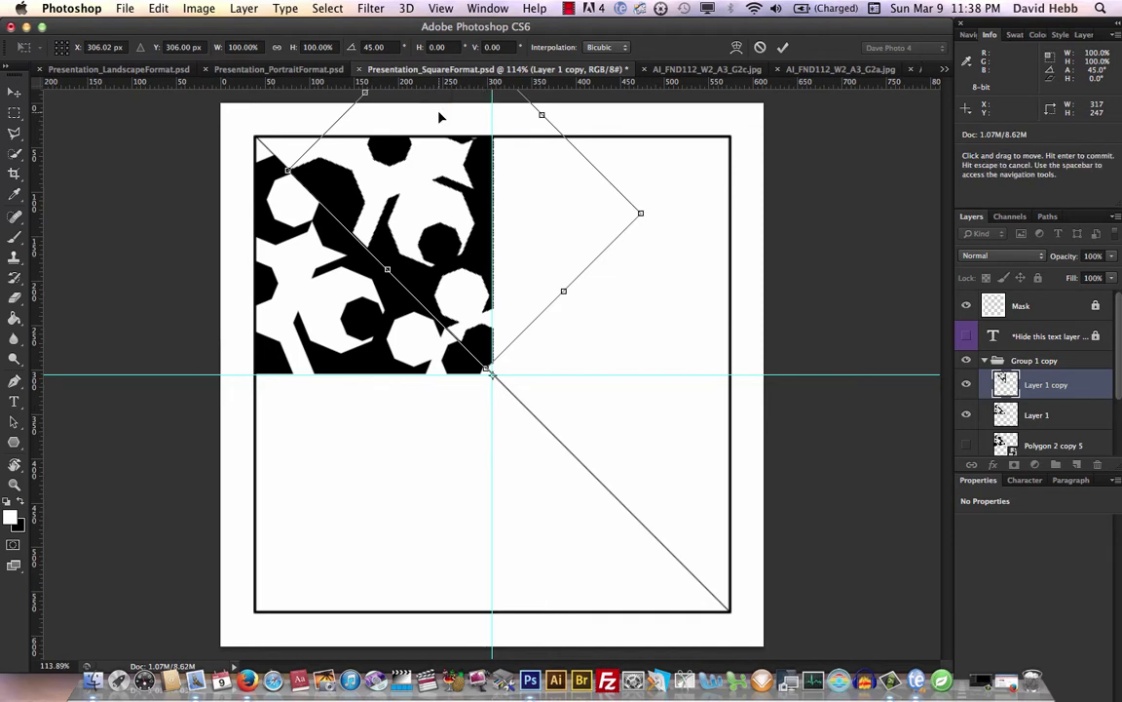
key(Return)
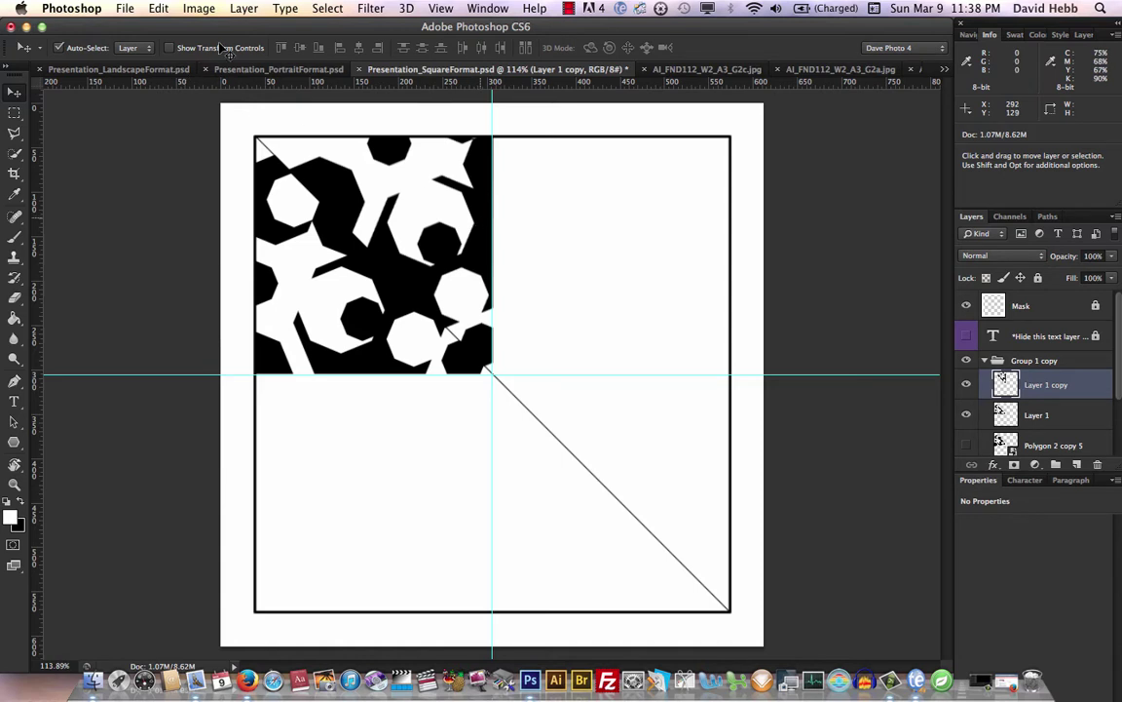
- Flip Layer 1 copy horizontally and move it into the upper-right quadrant against the vertical guide
click(156, 8)
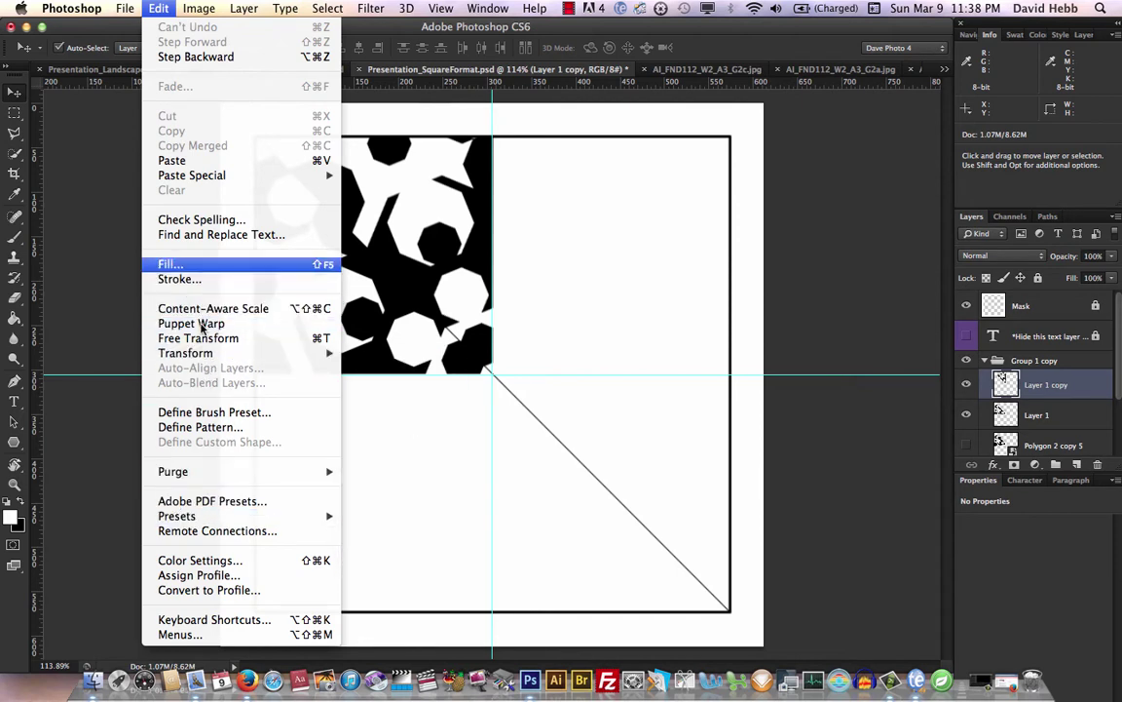
mouse_move(292, 352)
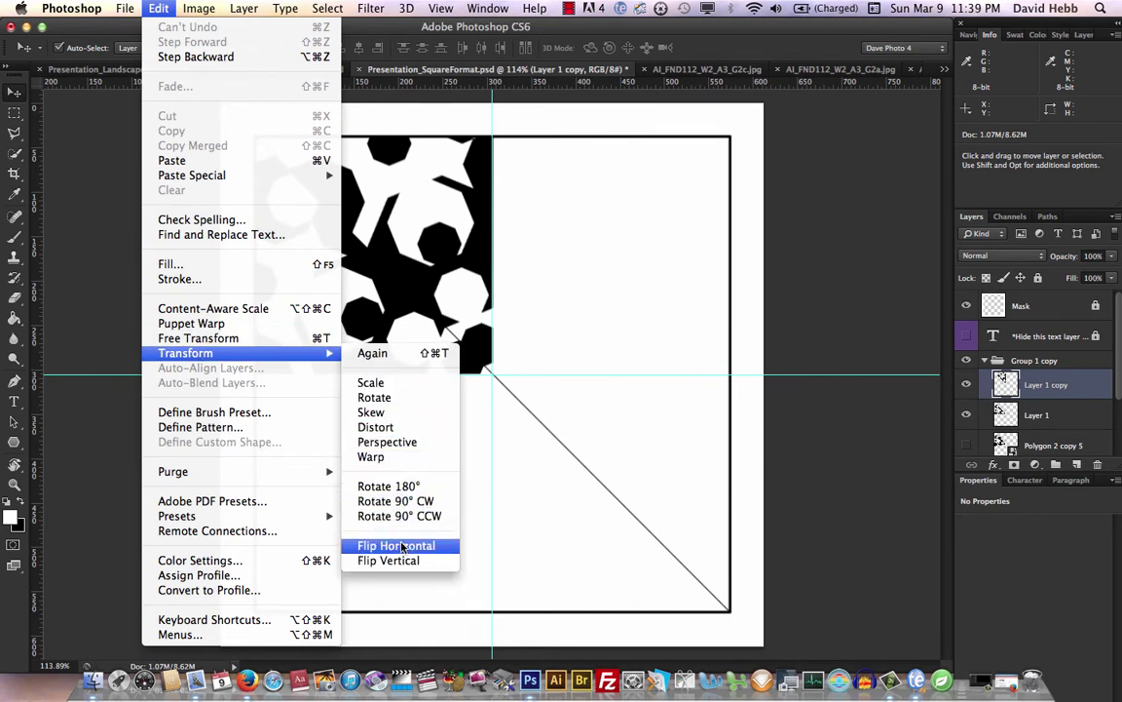
click(401, 546)
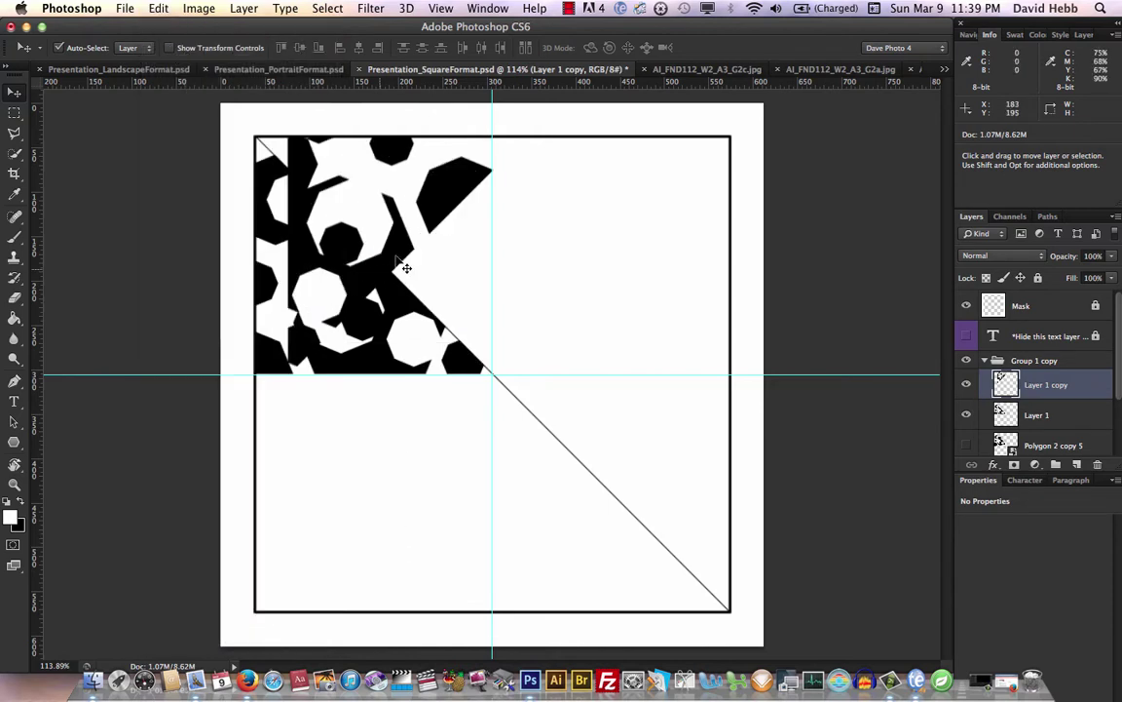
drag(420, 261, 605, 263)
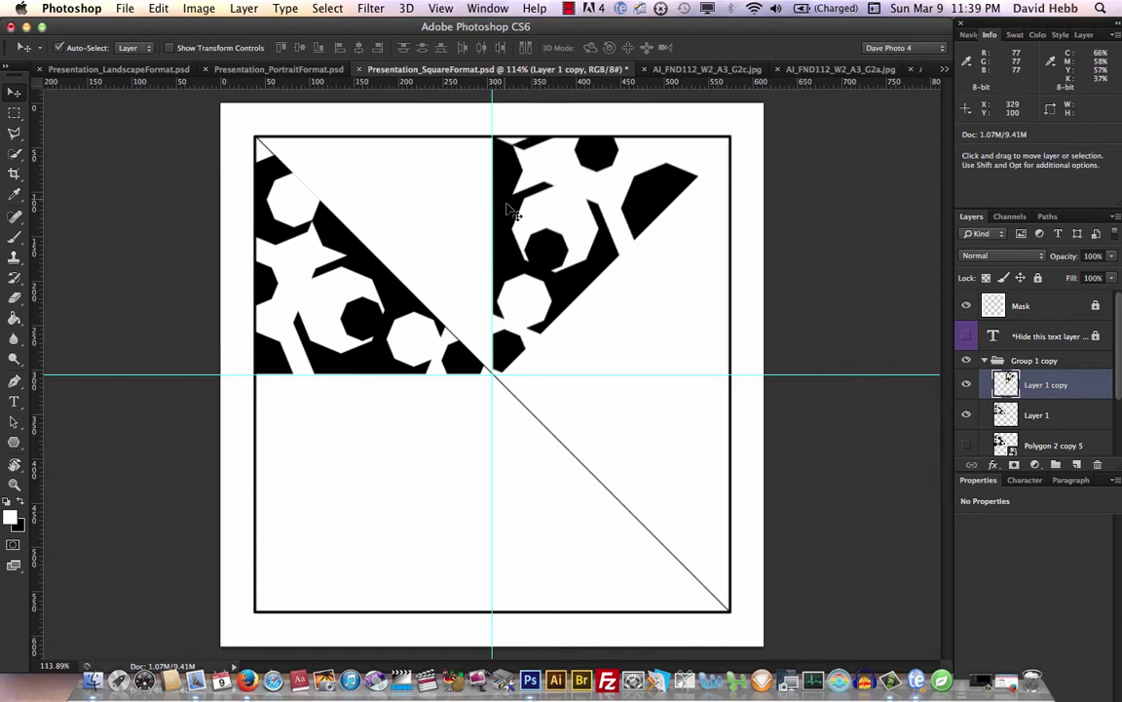
- Rotate Layer 1 copy by -45° around a reference point placed at the guide intersection and apply it
click(159, 9)
mouse_move(224, 353)
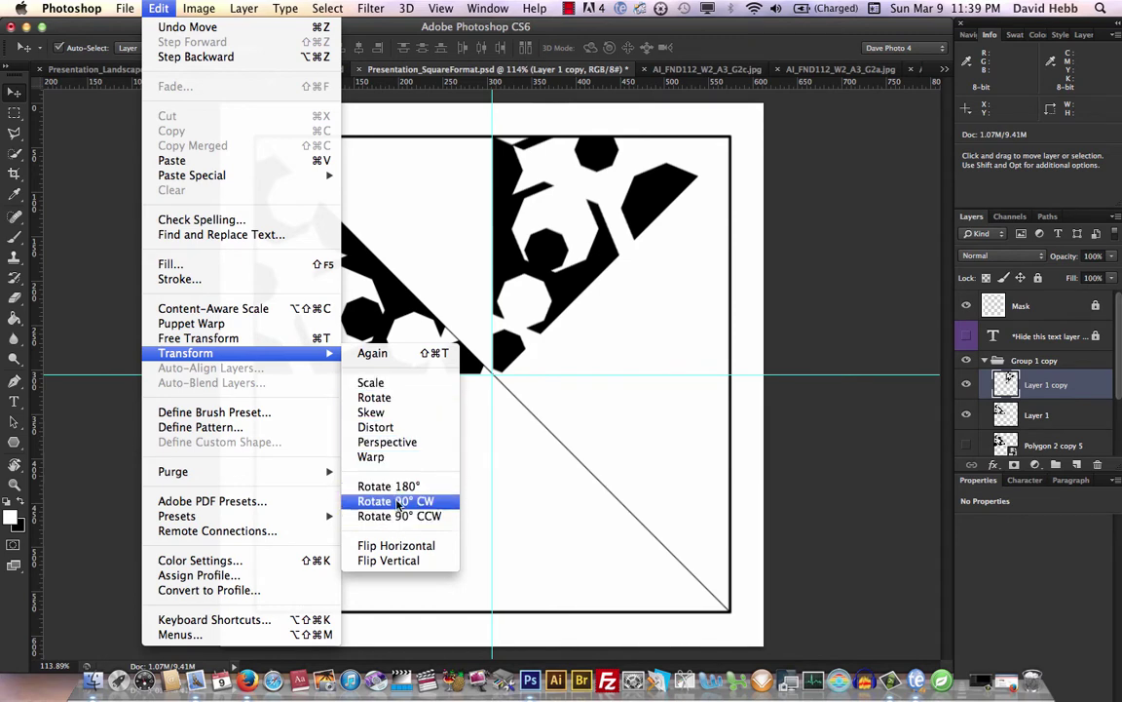
click(378, 398)
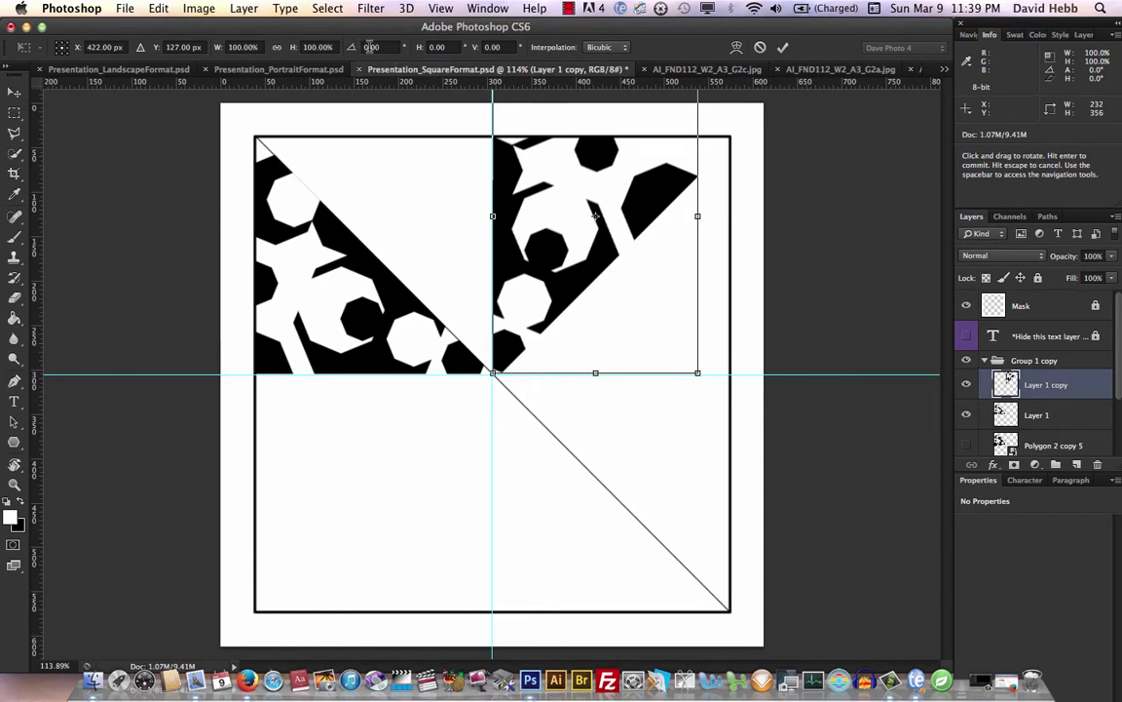
click(371, 47)
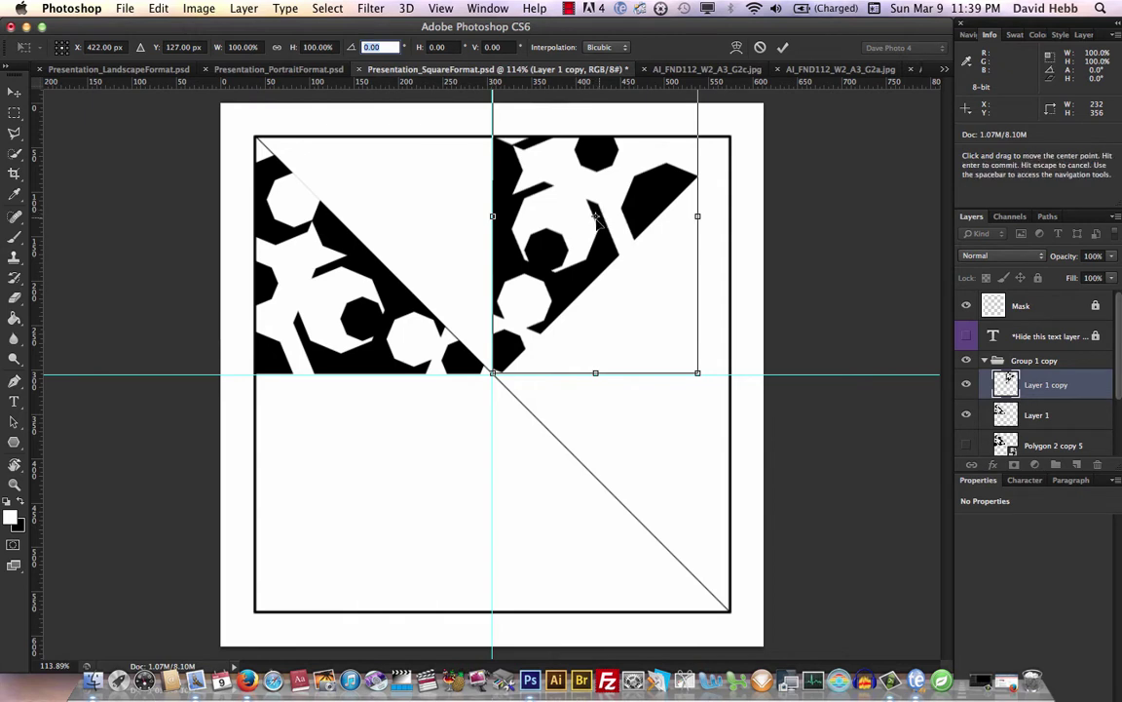
drag(596, 219, 497, 376)
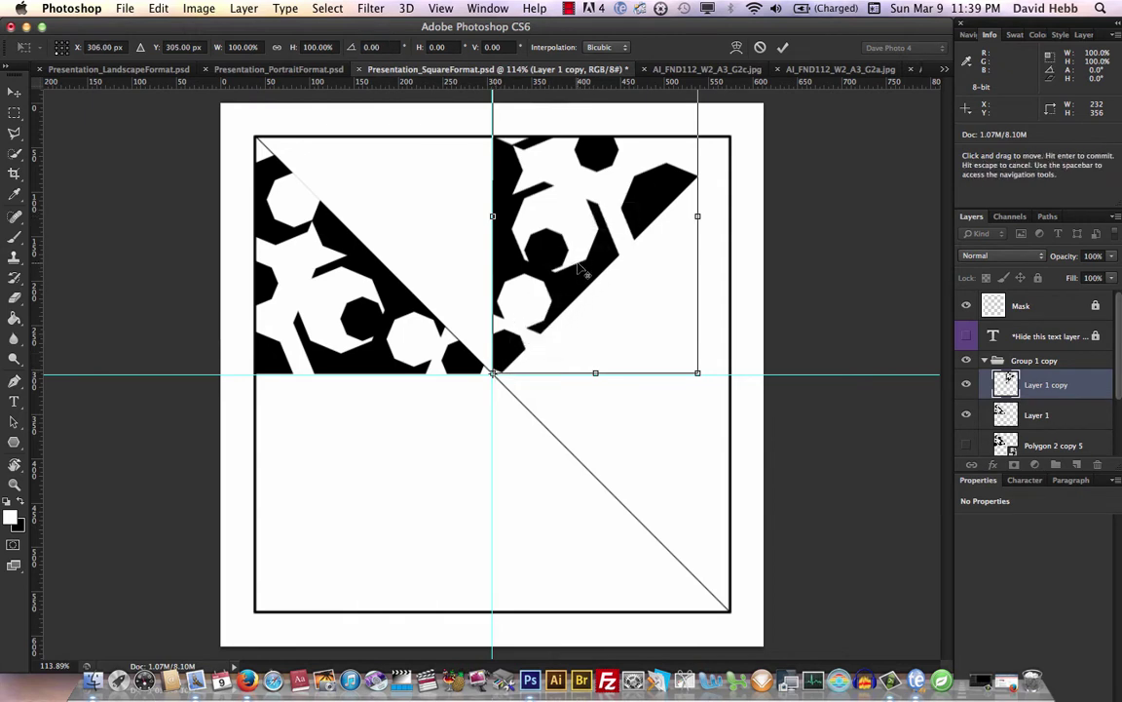
click(373, 49)
text(-45)
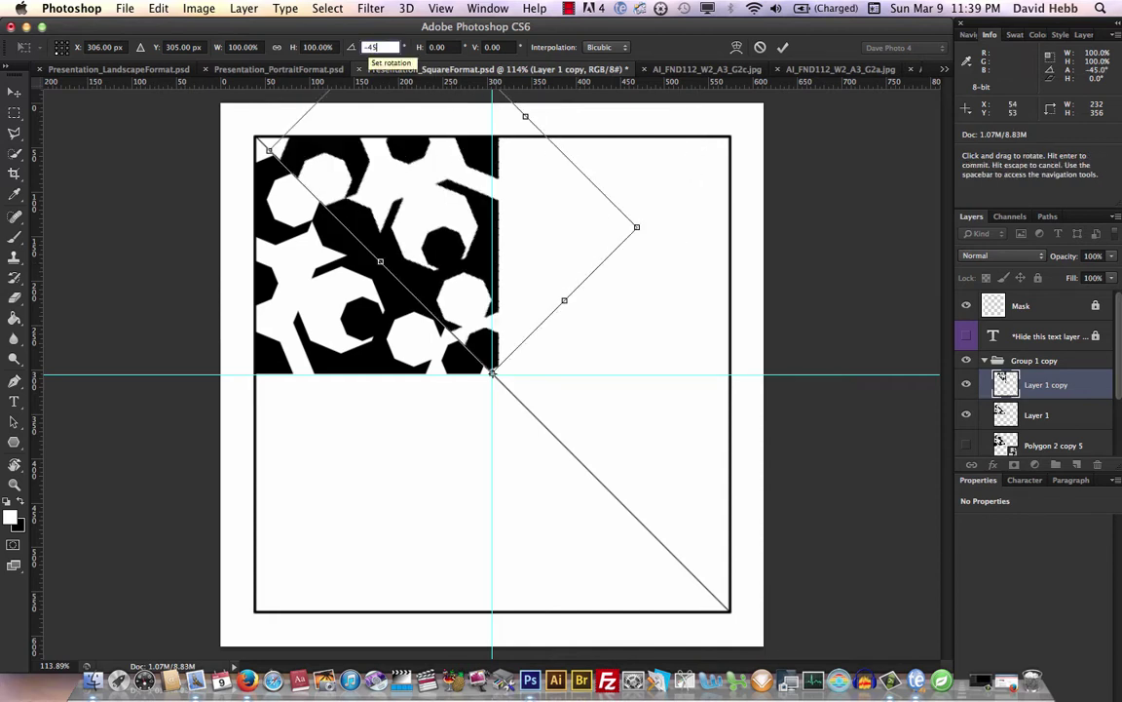
key(Return)
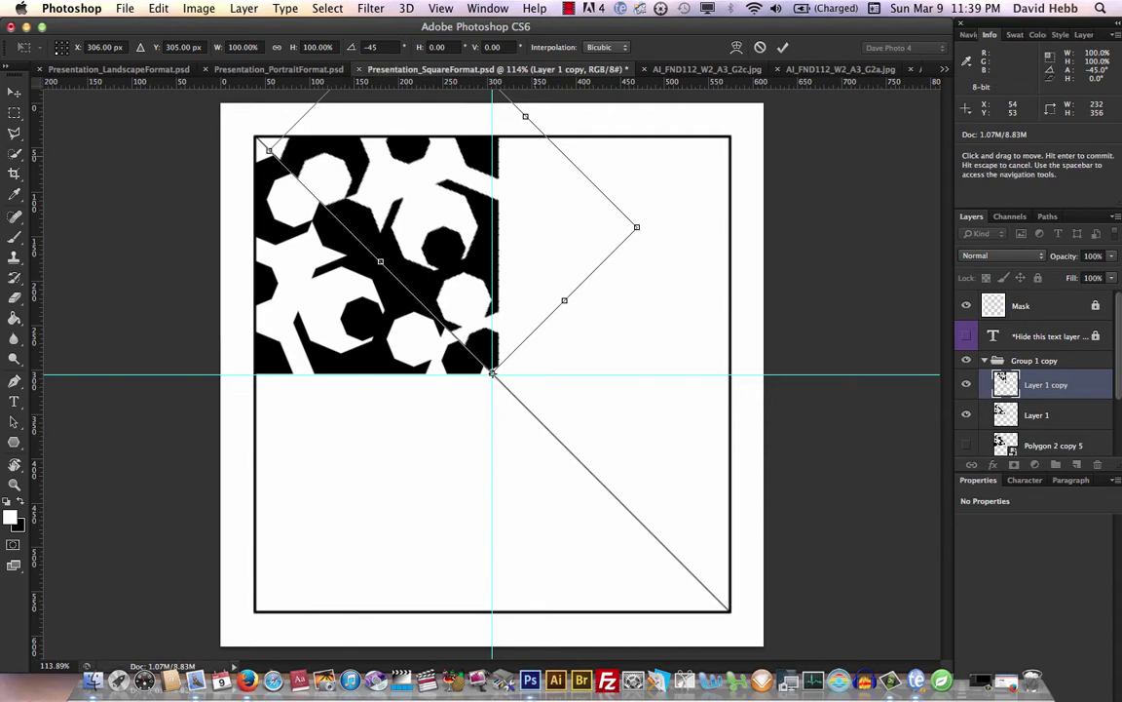
key(Return)
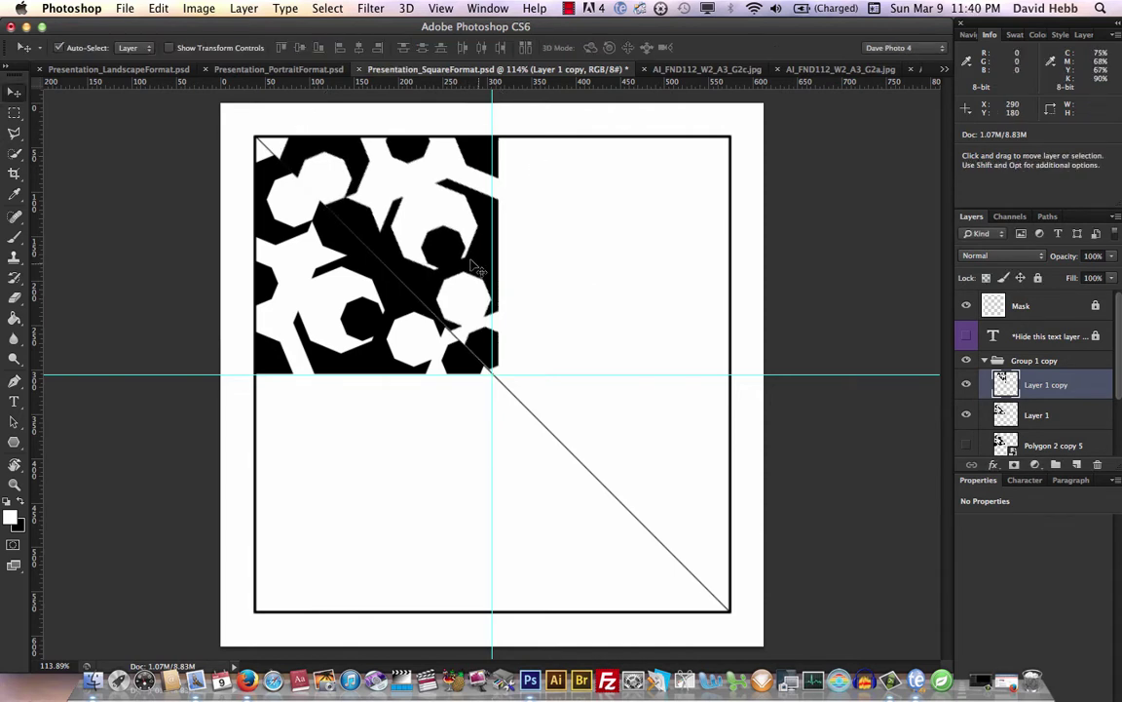
- Move the rotated Layer 1 copy back to the vertical guide and nudge Layer 1 down one pixel to the horizontal guide
drag(478, 268, 476, 266)
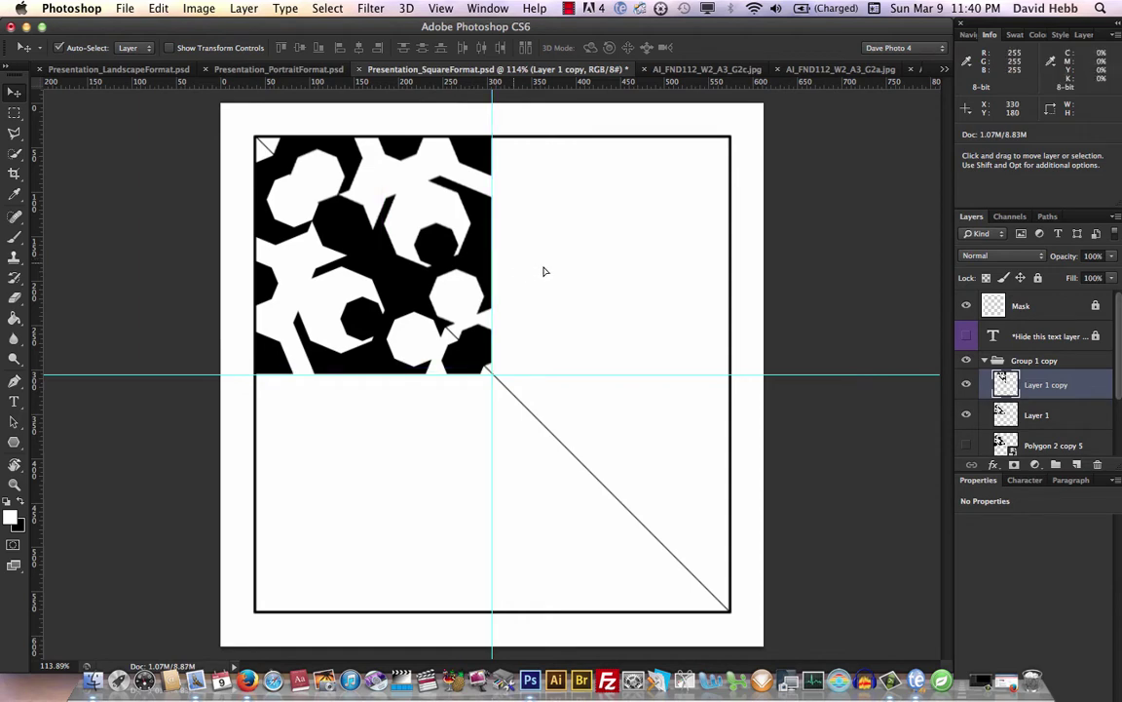
key(super+equal)
key(super+equal)
key(super+equal)
key(super+equal)
key(super+equal)
key(super+equal)
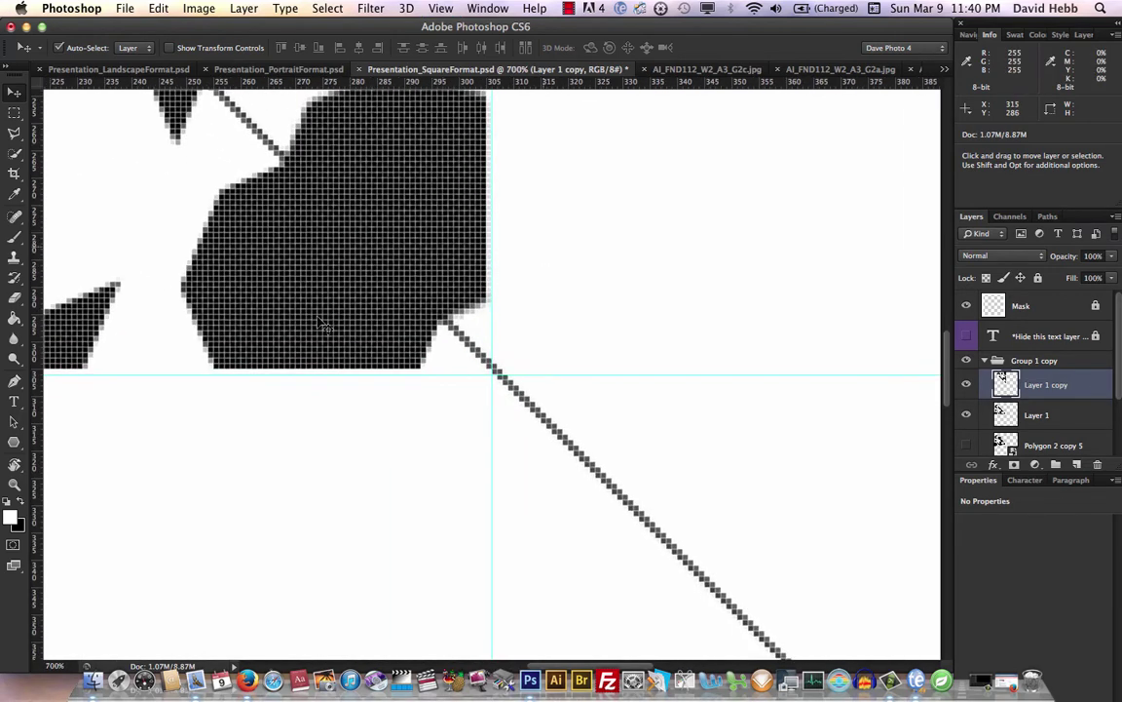
key(alt+bracketleft)
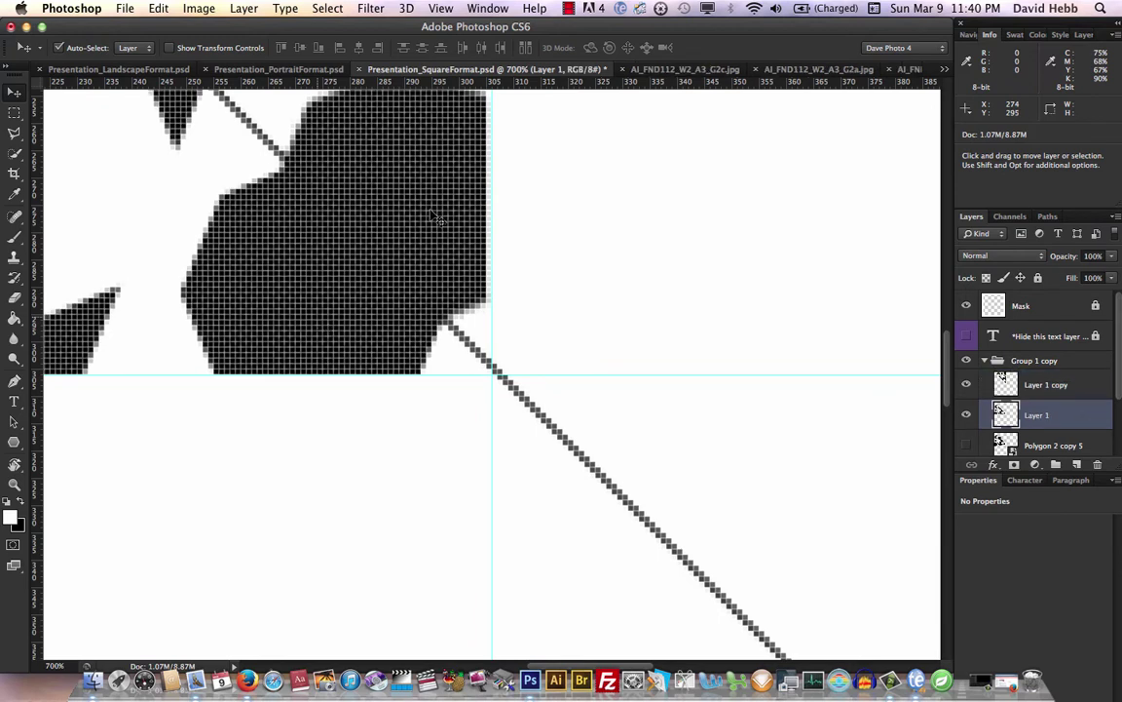
- Nudge Layer 1 copy right one pixel to meet the vertical guide and inspect its edge along the guide
key(alt+bracketright)
key(Right)
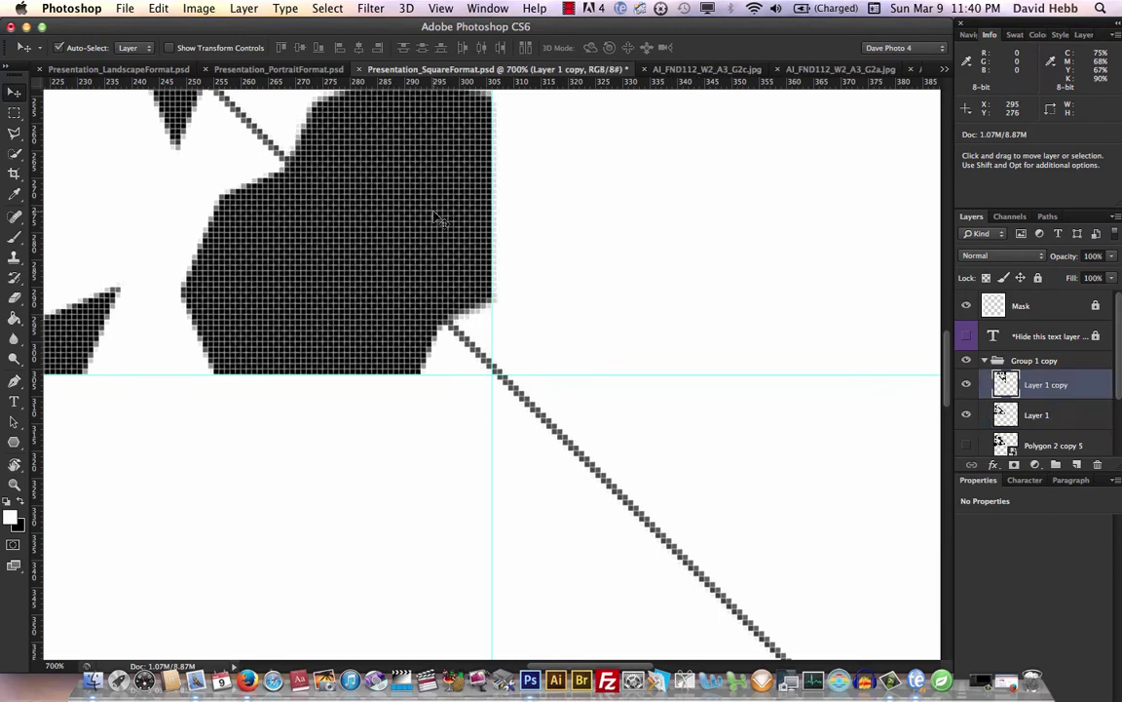
scroll(514, 258, up, 5)
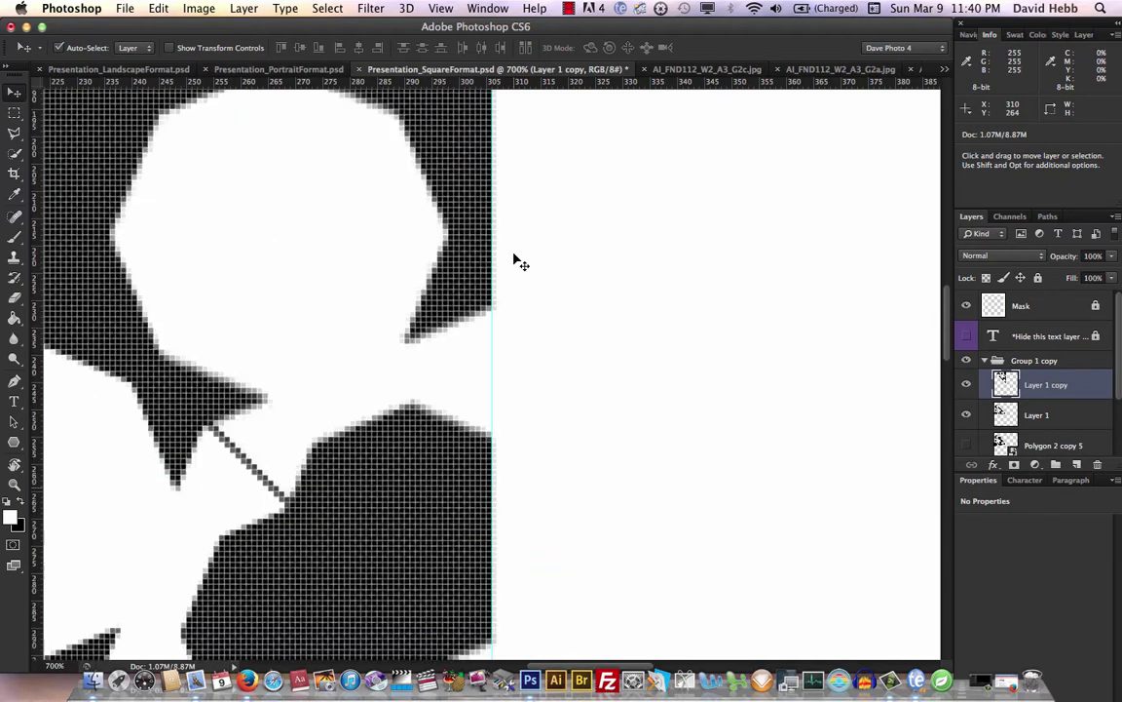
scroll(514, 258, up, 10)
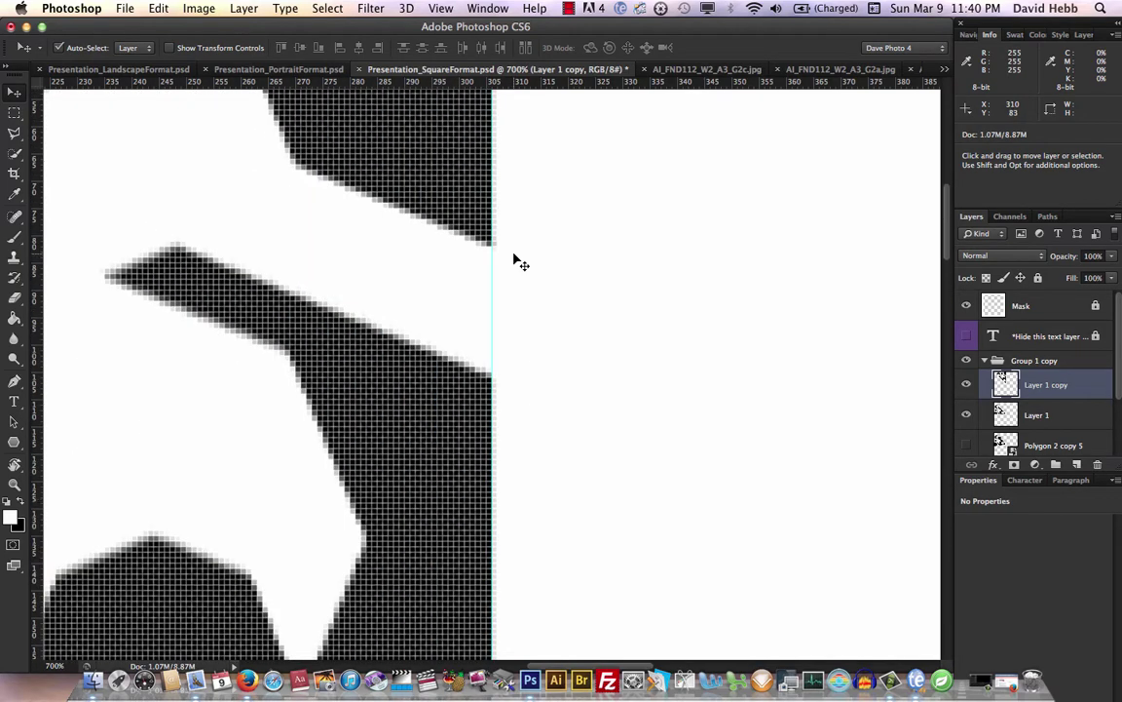
- Hide the Shape 1 layer containing the diagonal line
key(super+0)
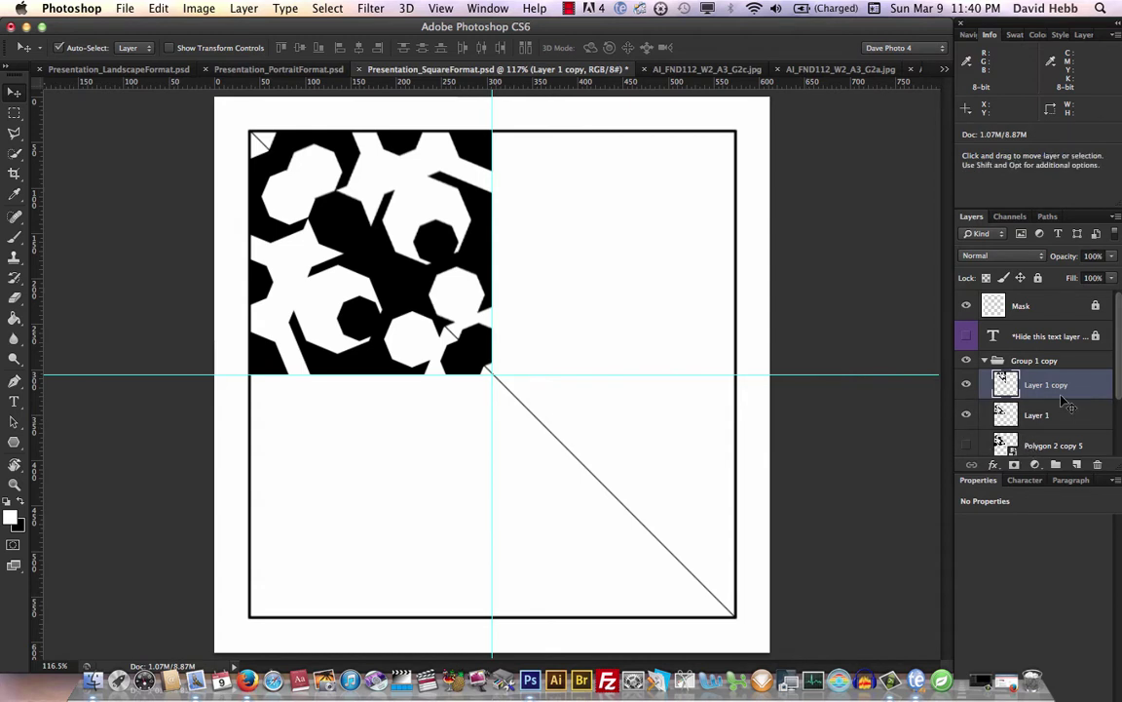
scroll(1068, 421, down, 3)
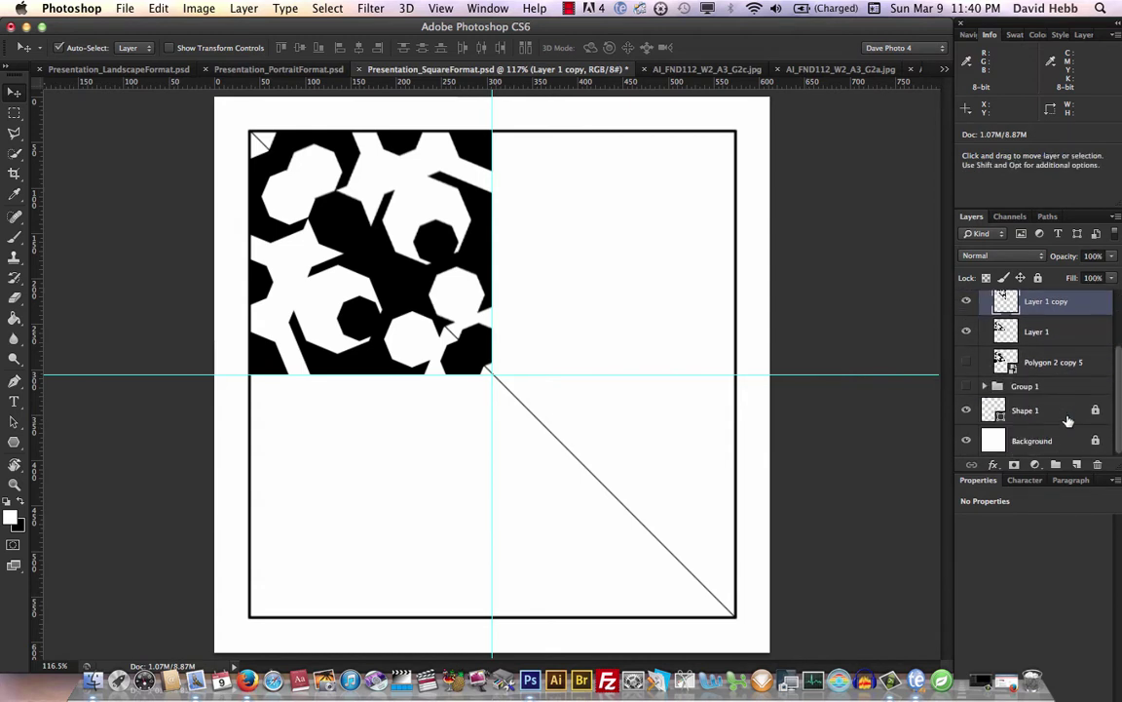
click(966, 412)
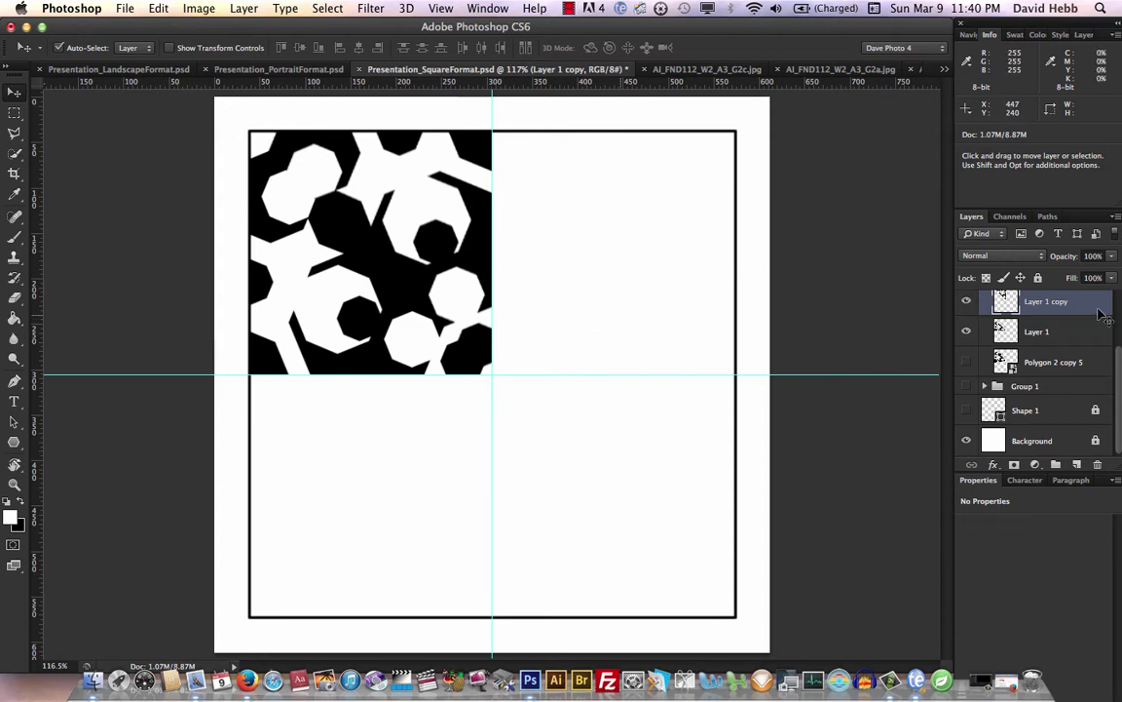
- Link Layer 1 and Layer 1 copy, and duplicate the linked pair within Group 1 copy
scroll(1100, 312, up, 3)
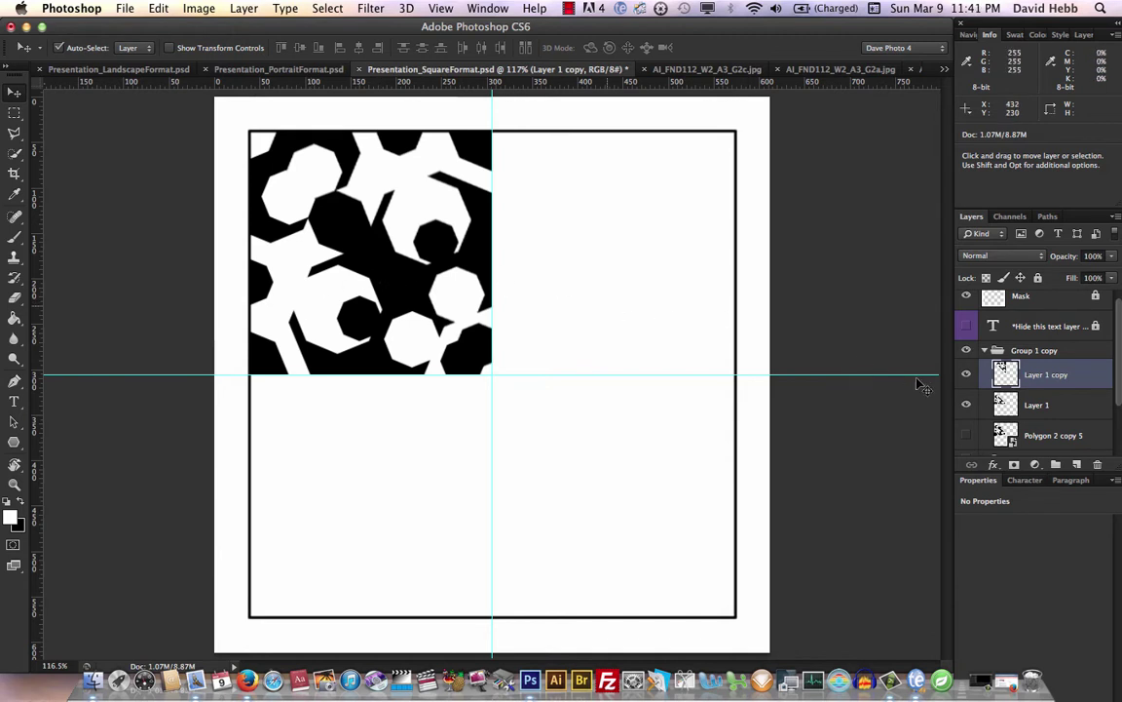
shift+click(1087, 409)
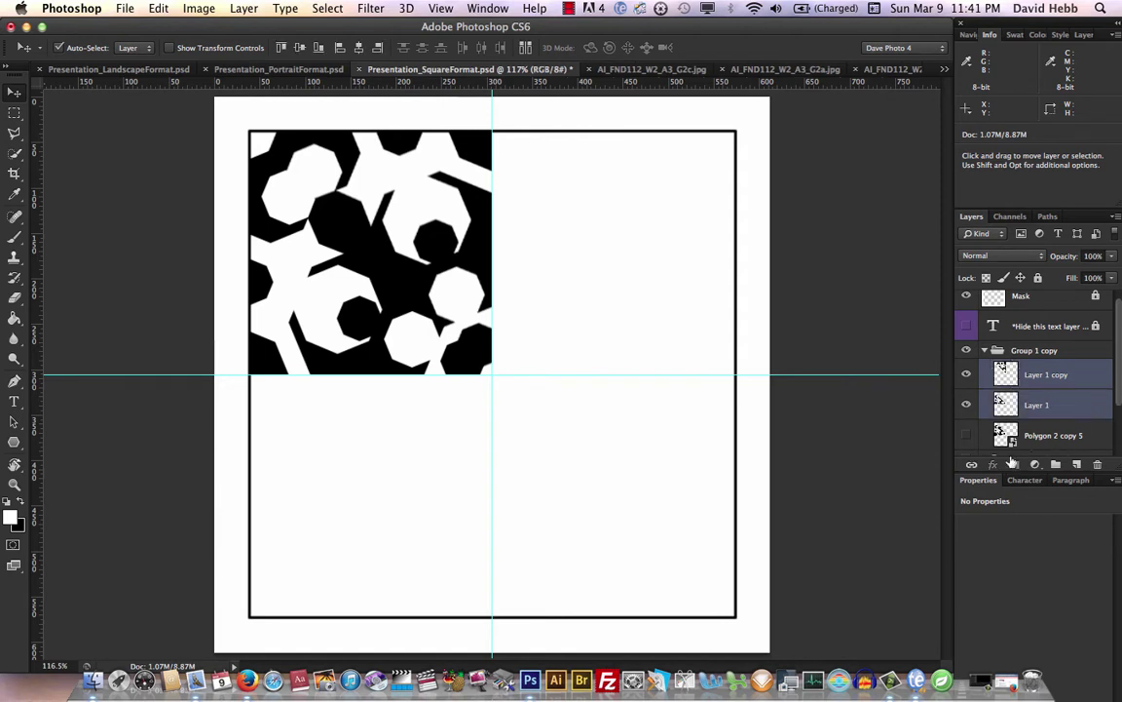
click(973, 466)
drag(1069, 378, 1077, 461)
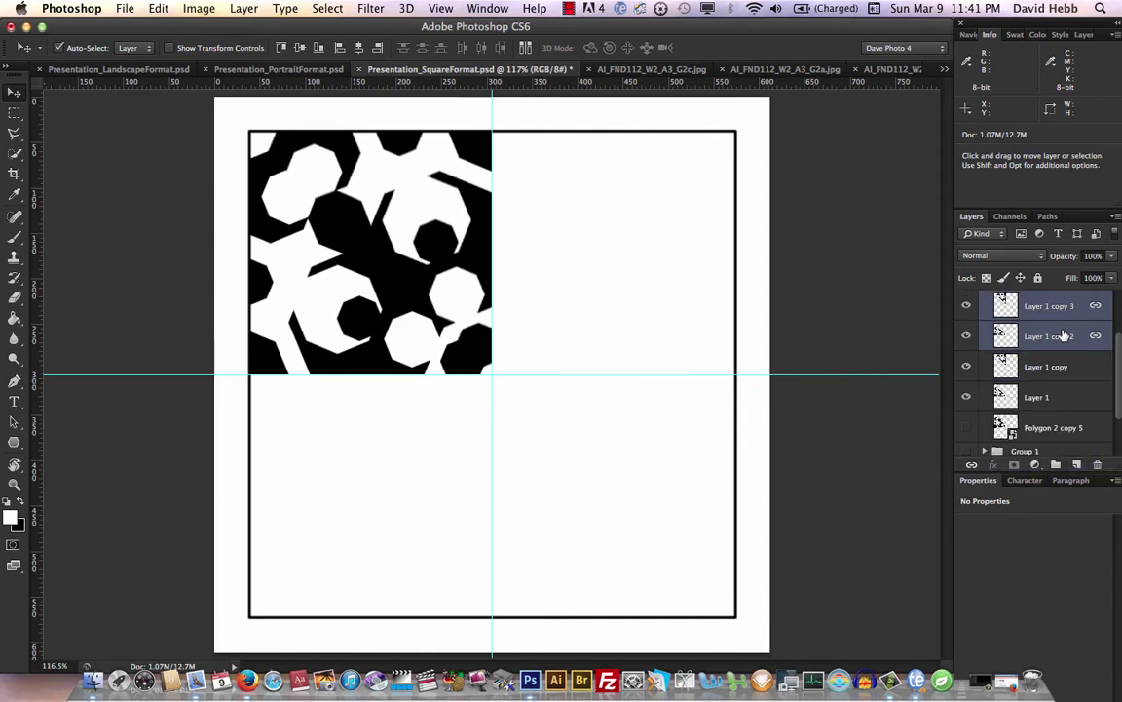
key(super+g)
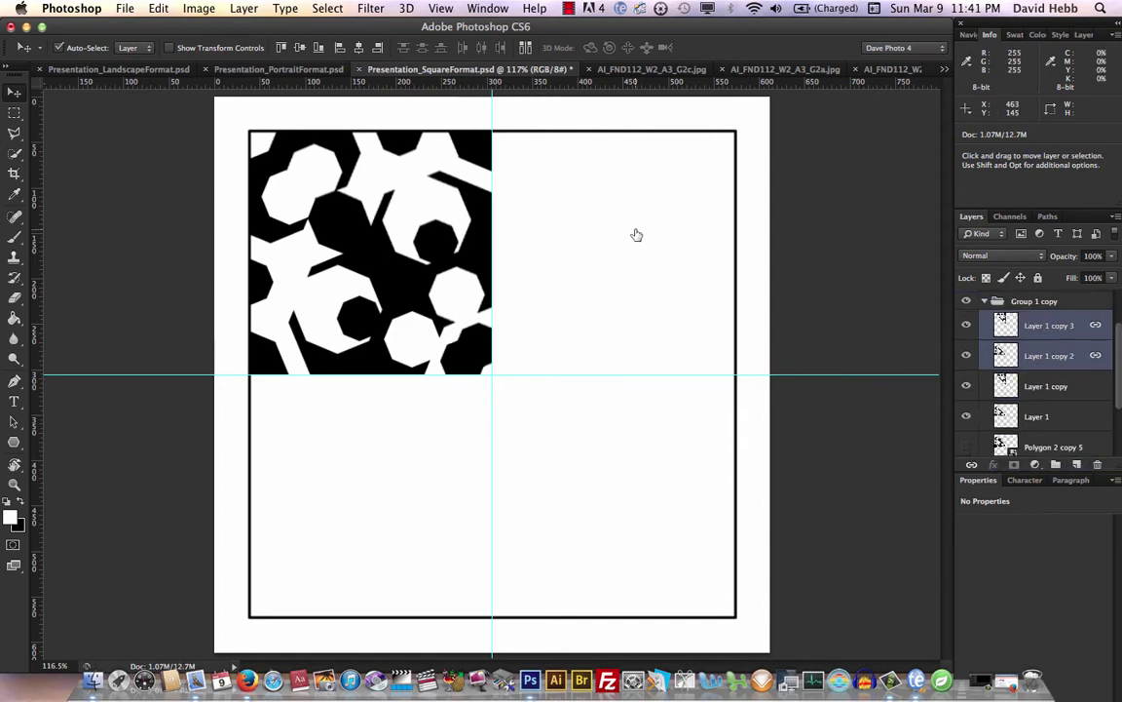
- Rotate the linked Layer 1 copy 2 and Layer 1 copy 3 by 90° around the guide intersection to fill the upper-right quadrant
key(super+t)
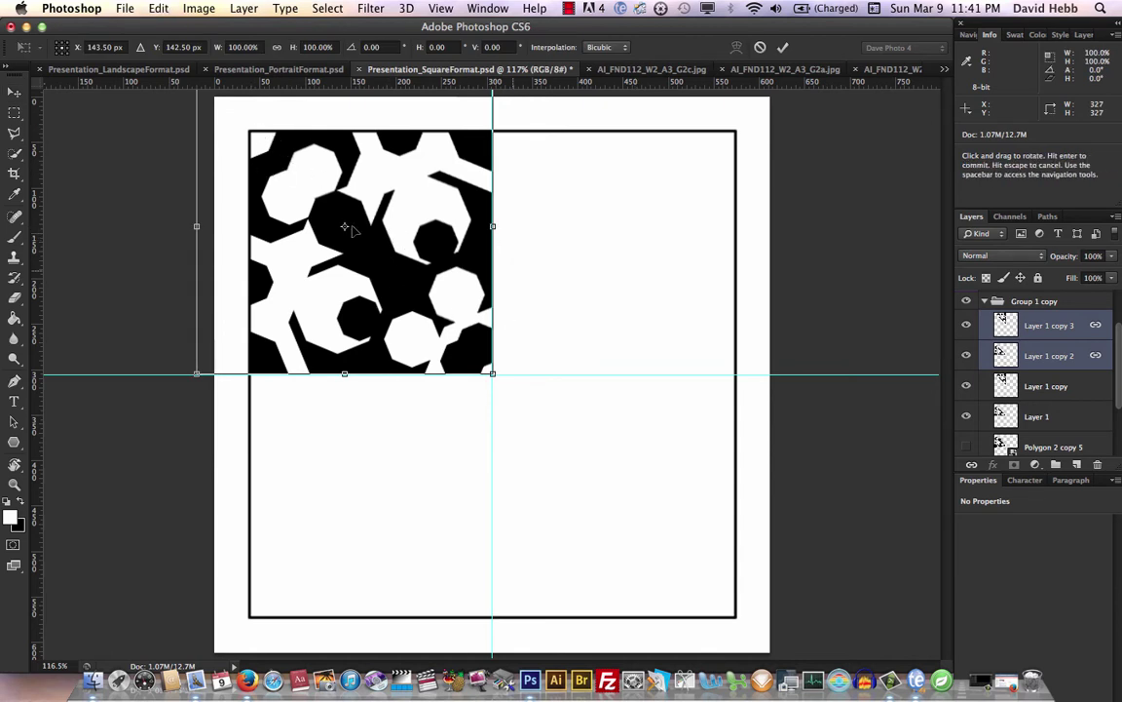
drag(477, 373, 508, 378)
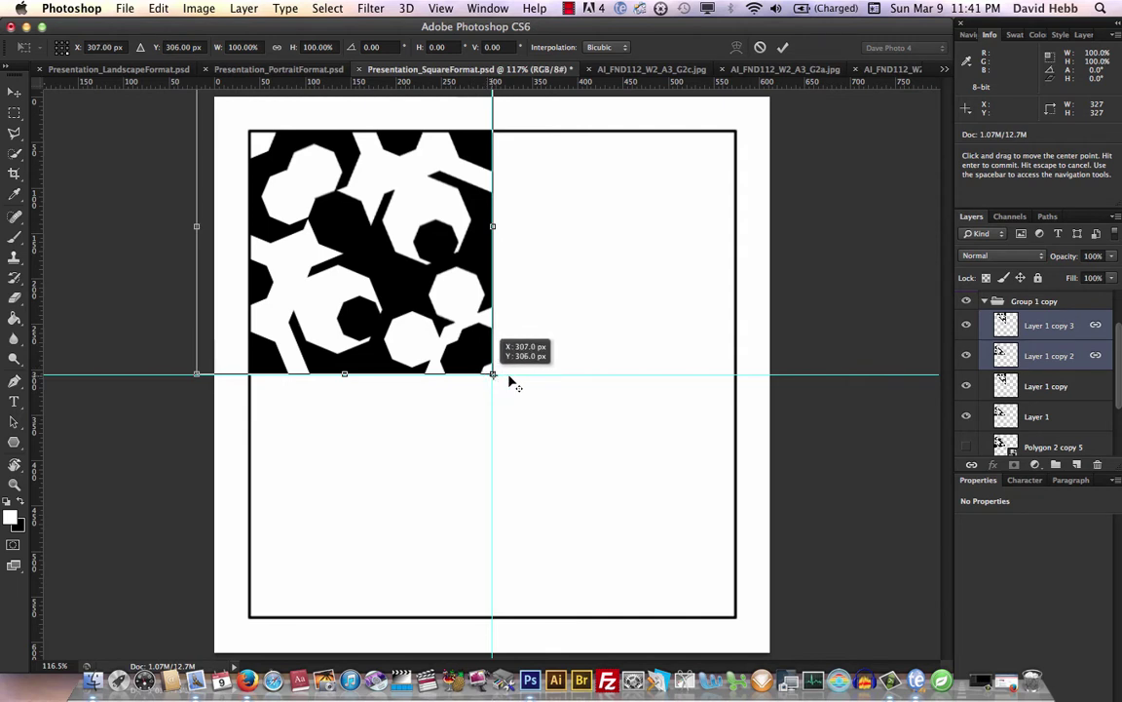
click(388, 46)
text(90)
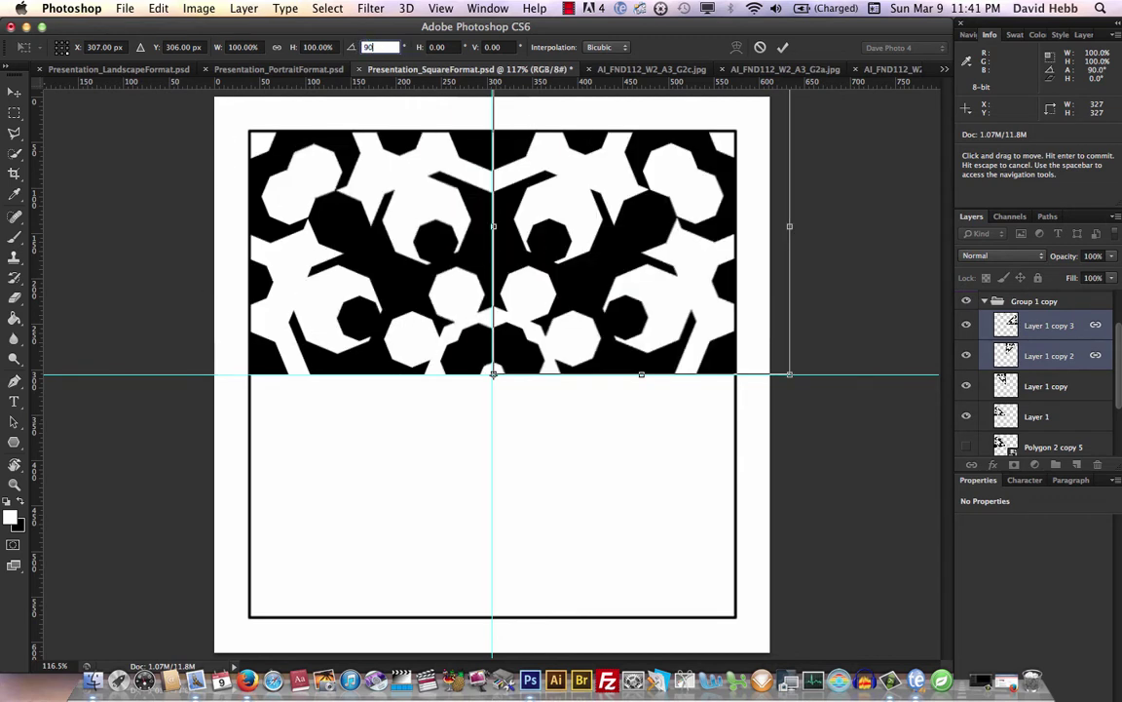
key(Return)
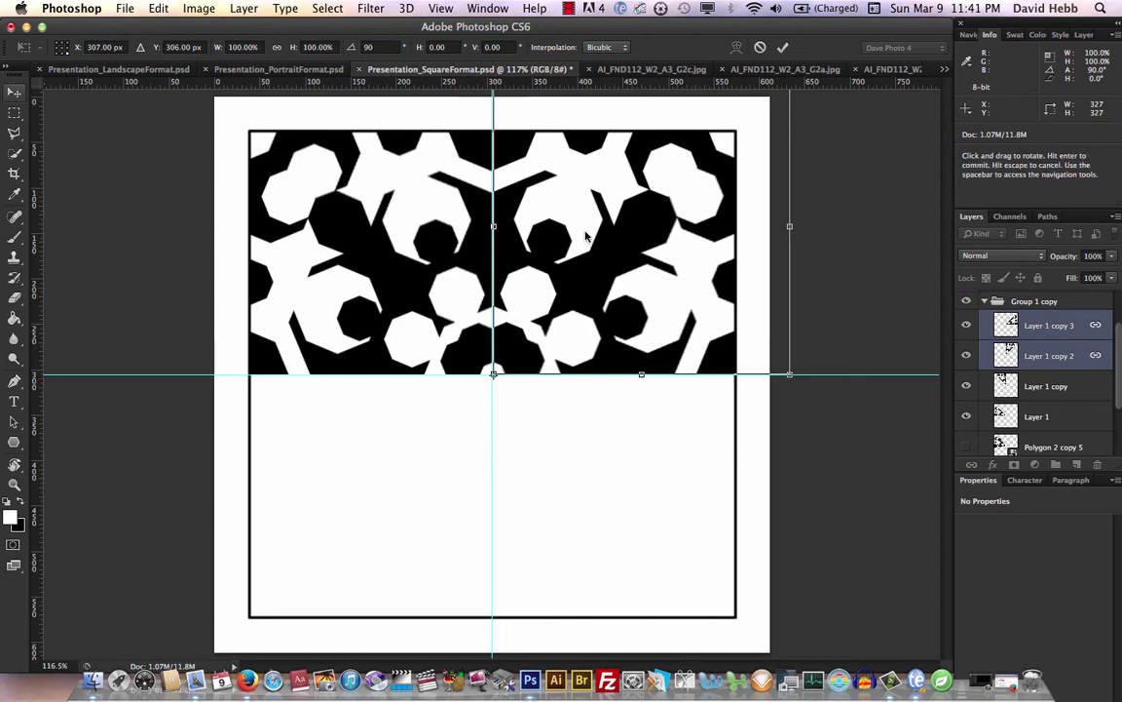
key(v)
click(682, 243)
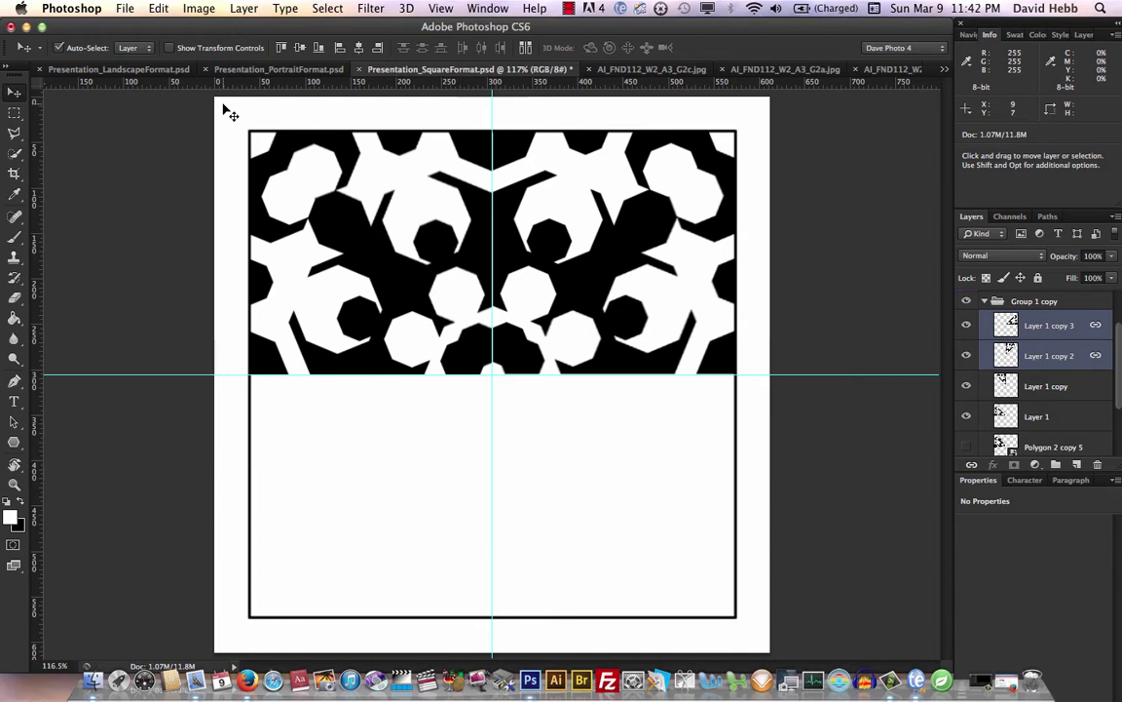
- Link the four Layer 1 pieces forming the upper half of the pattern and duplicate them
drag(221, 105, 780, 401)
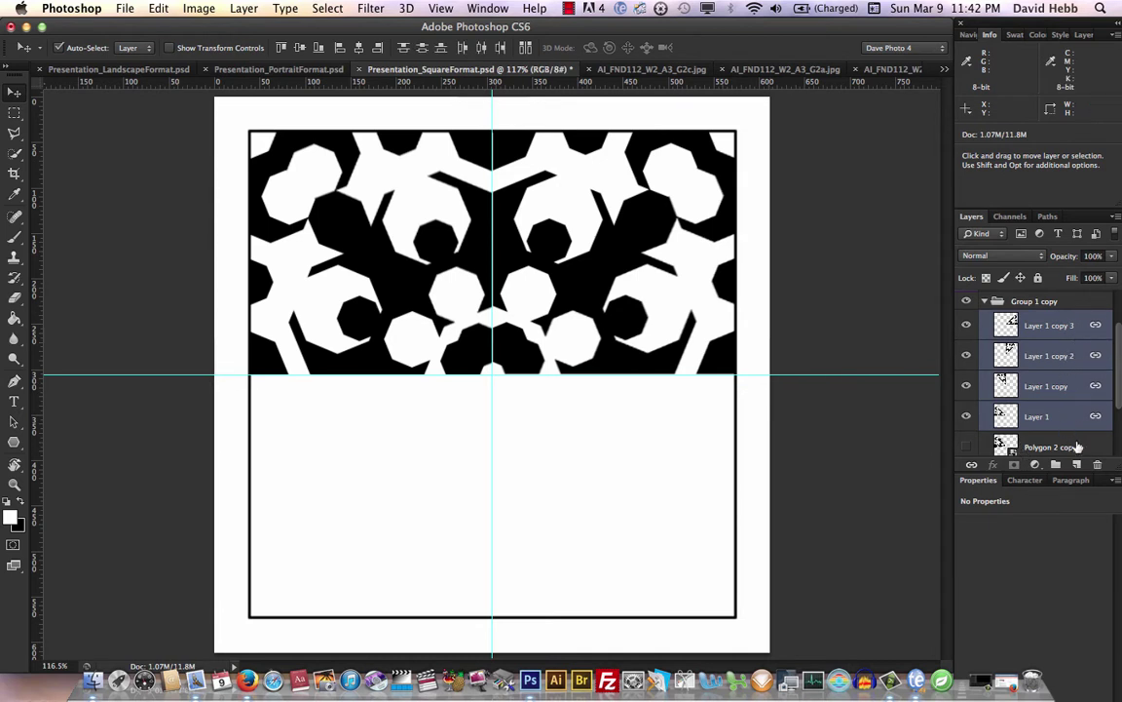
drag(971, 402, 975, 308)
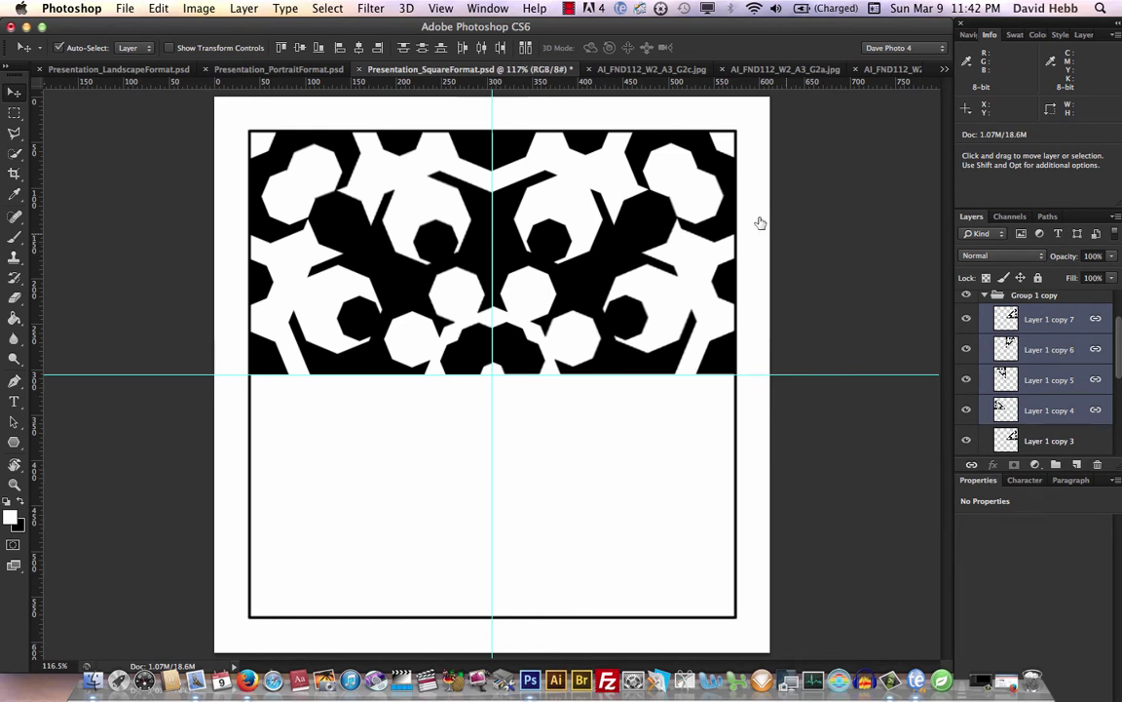
- Rotate the duplicated upper half by 180° around the guide intersection to complete the square pattern
key(super+t)
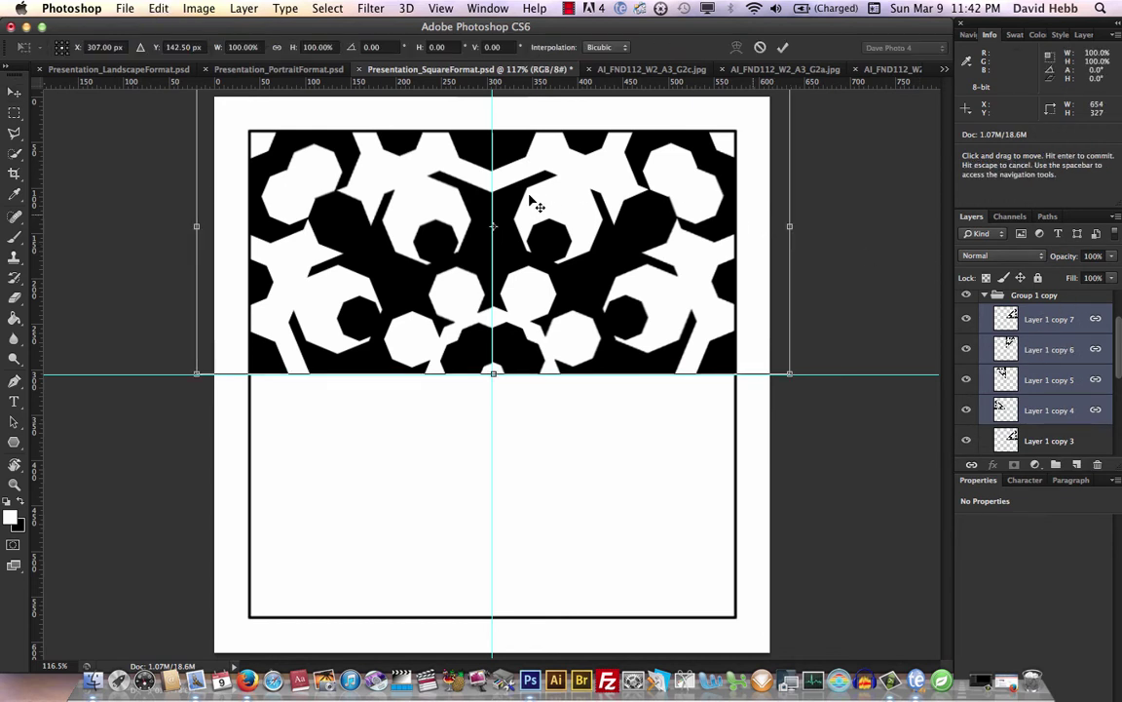
drag(487, 357, 494, 376)
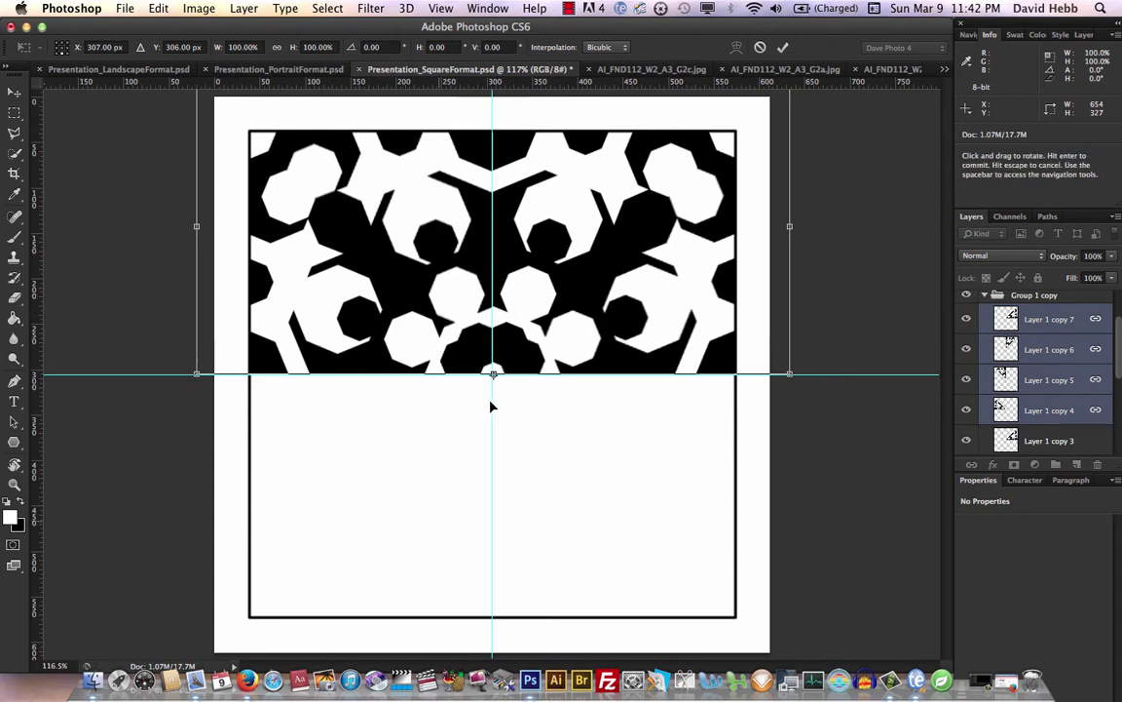
click(369, 47)
text(18)
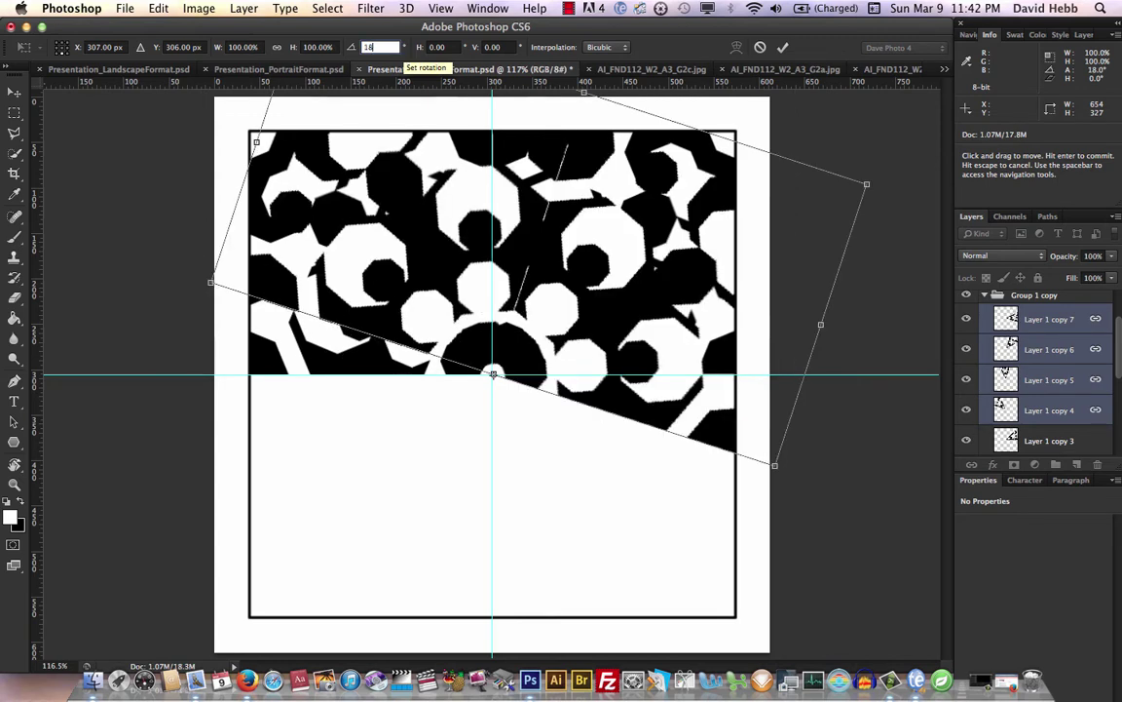
text(0)
key(Return)
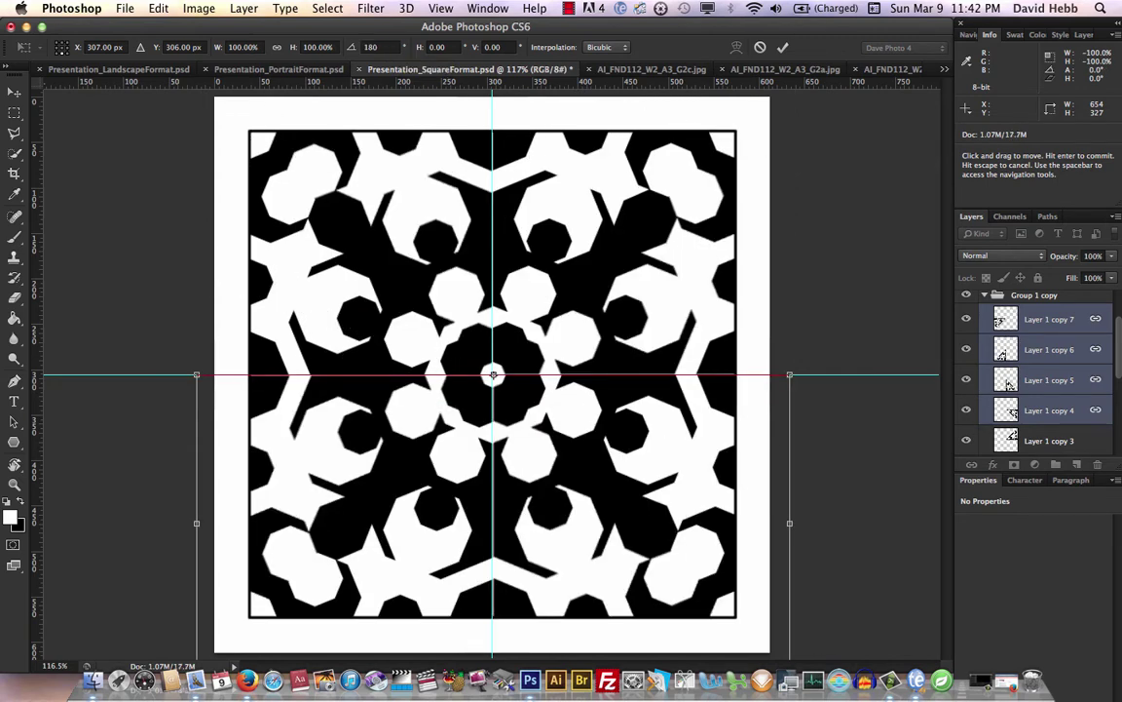
click(14, 91)
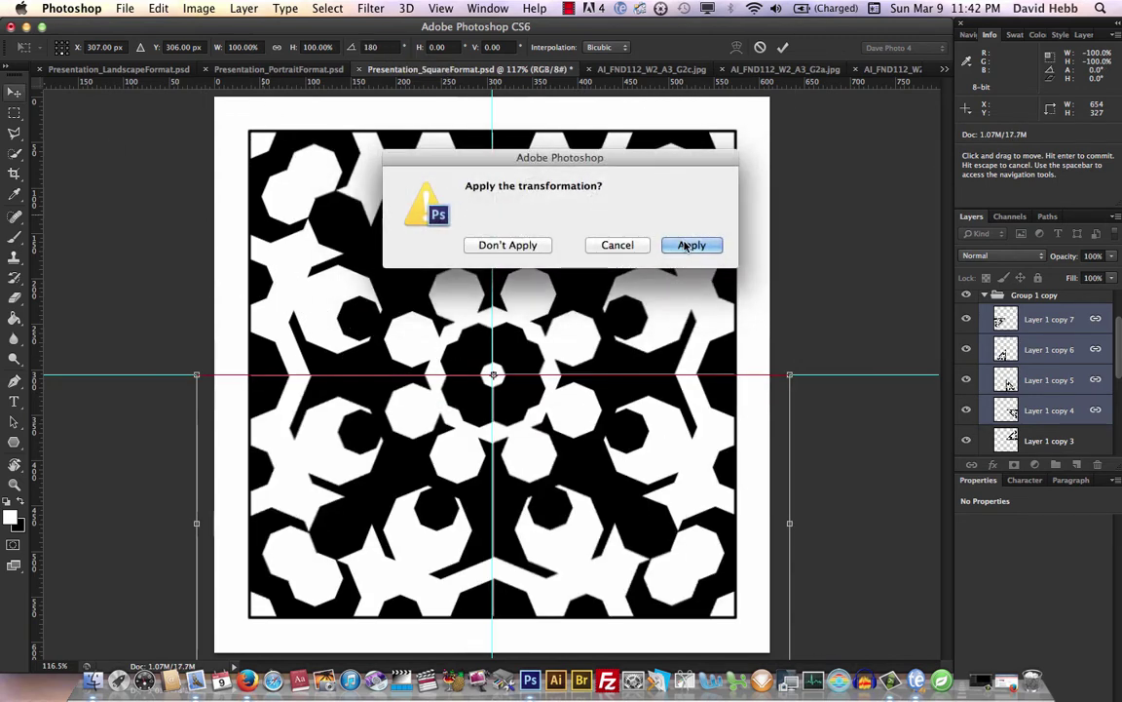
click(686, 247)
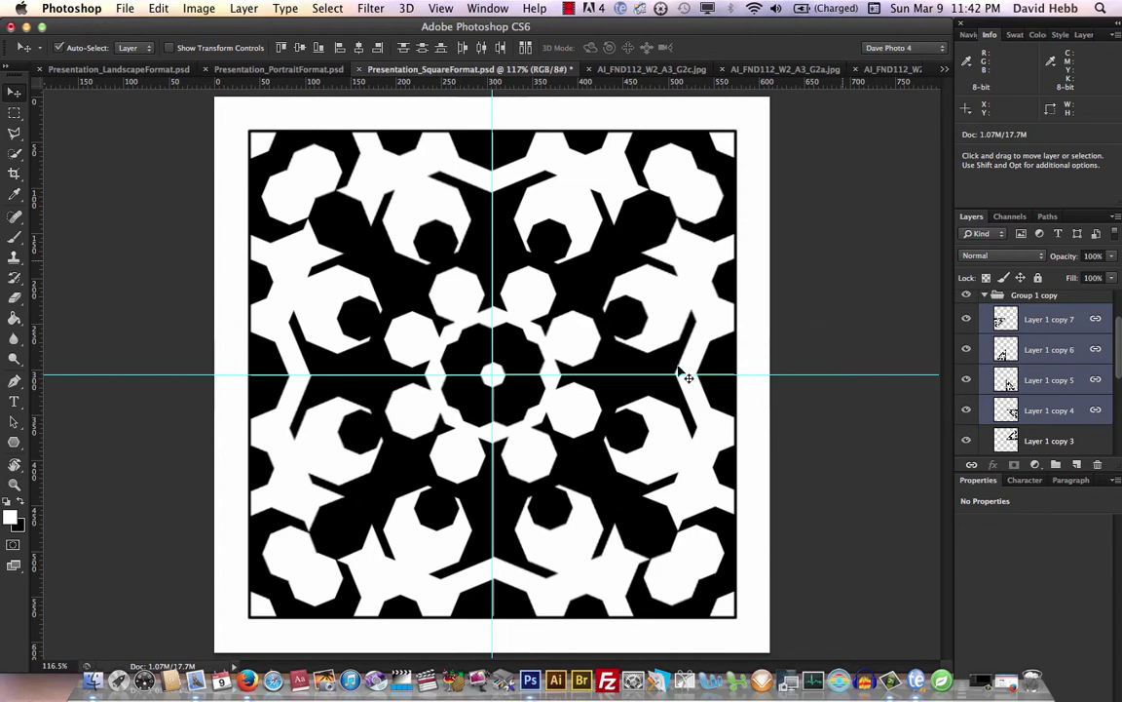
- Hide the Mask layer and every layer from Layer 1 copy 3 down to Background
drag(394, 202, 329, 274)
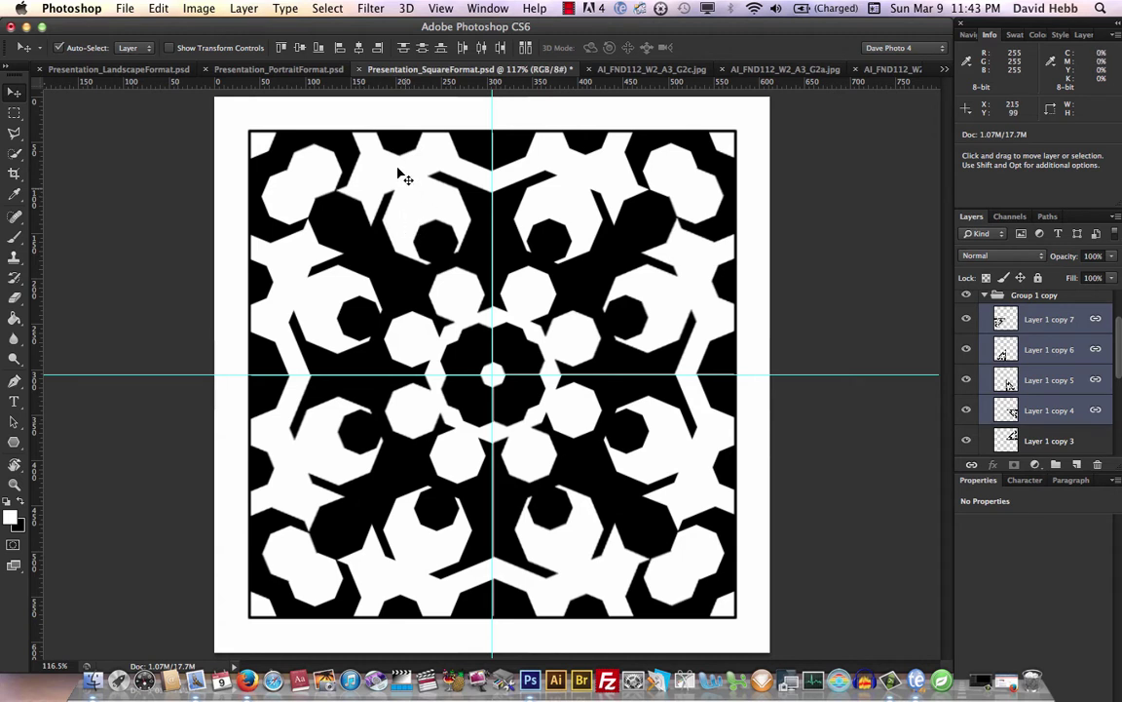
key(b)
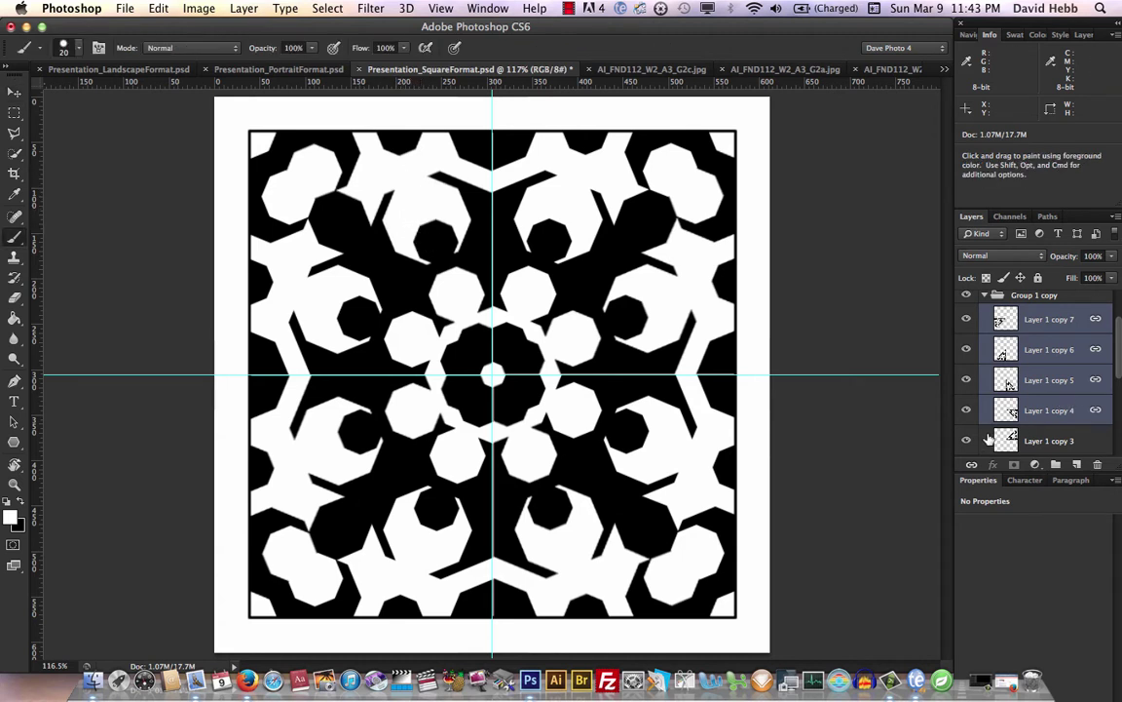
scroll(989, 441, up, 2)
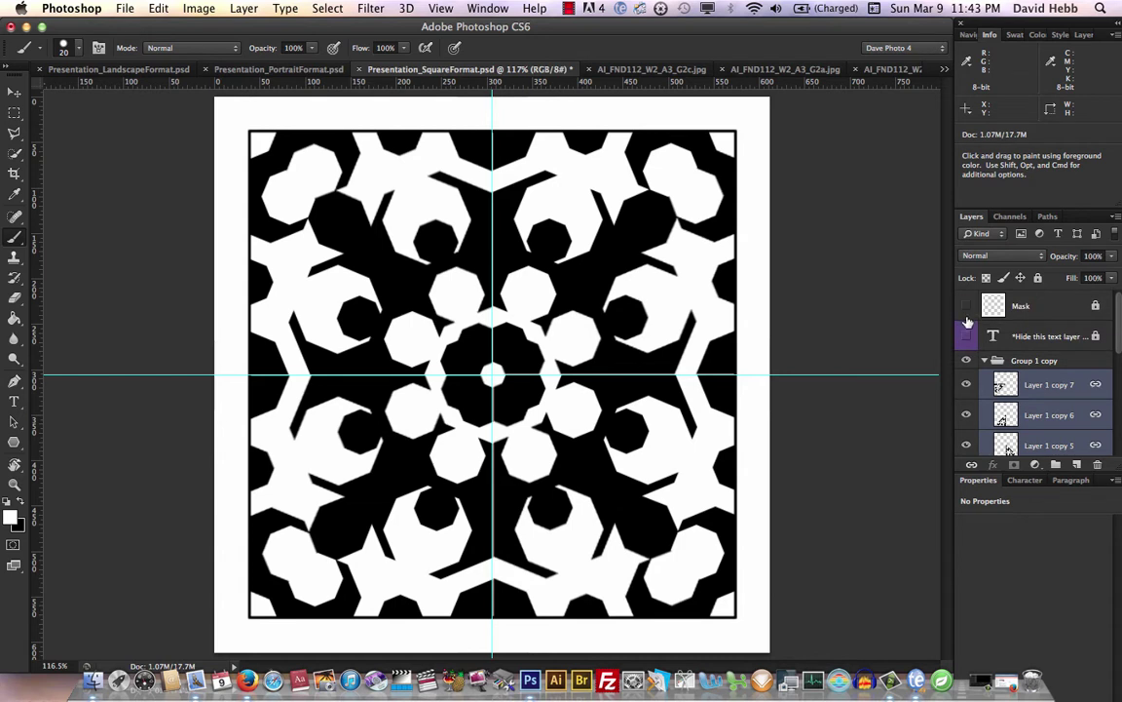
scroll(971, 331, down, 3)
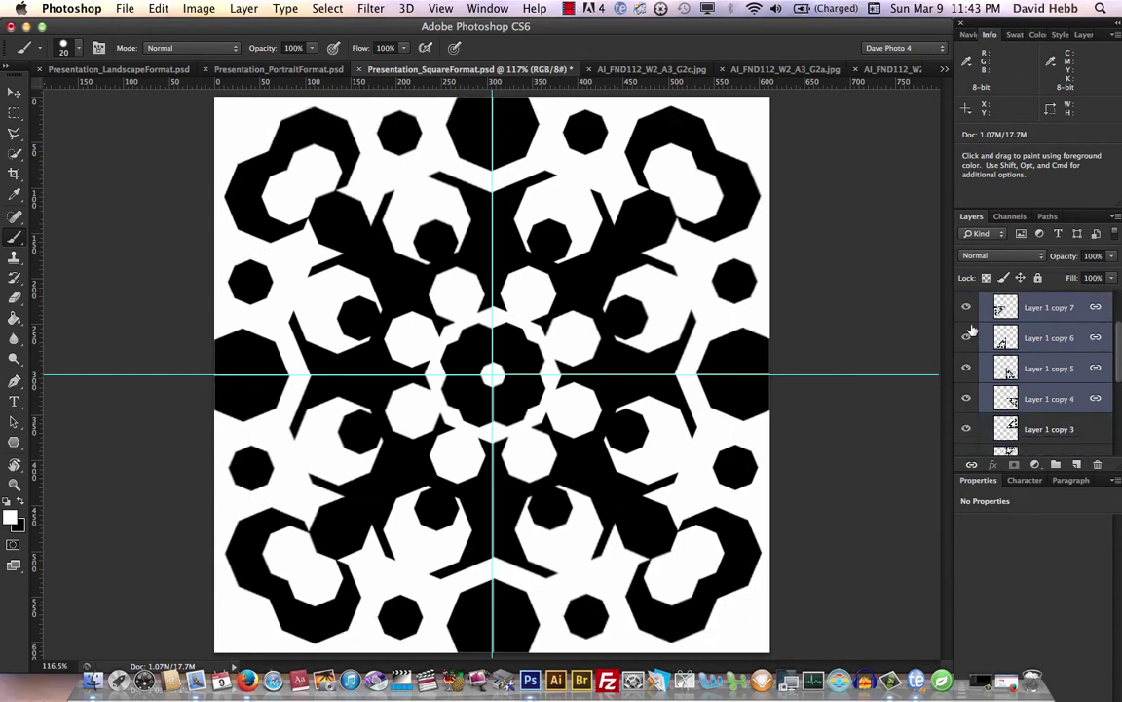
drag(966, 399, 967, 497)
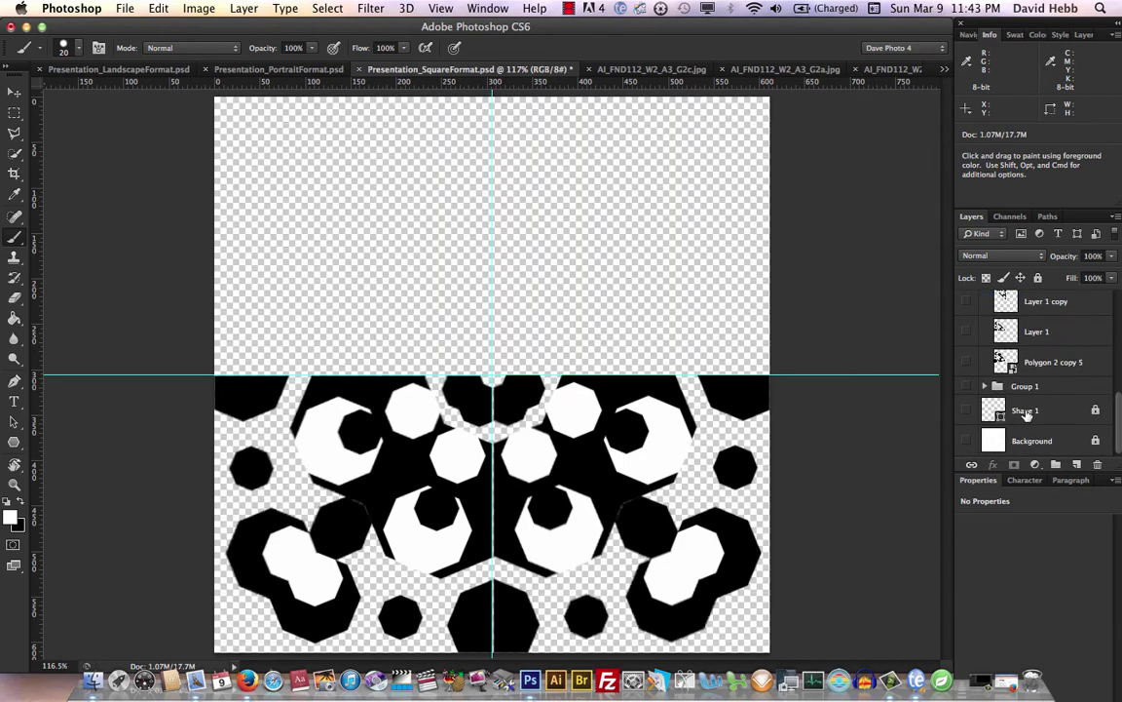
- Show Layer 1 copy 3, Layer 1 copy 2, Layer 1 copy and Layer 1, keeping the Background hidden
scroll(1057, 386, up, 9)
scroll(1057, 385, down, 10)
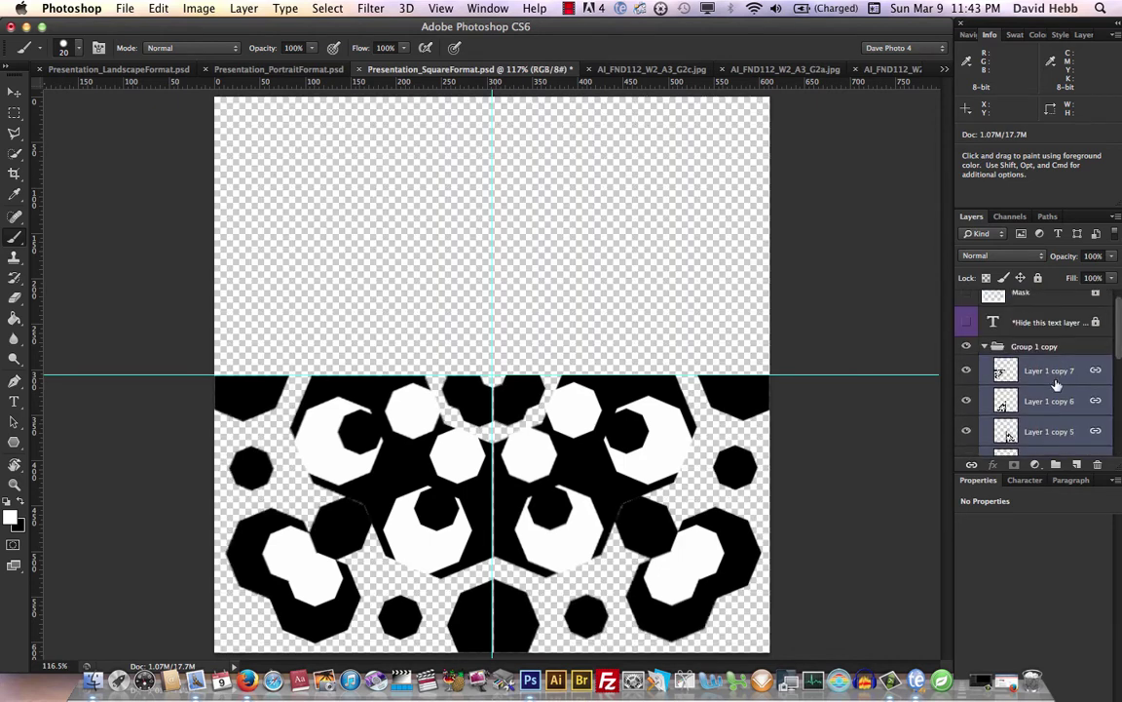
scroll(1013, 370, up, 5)
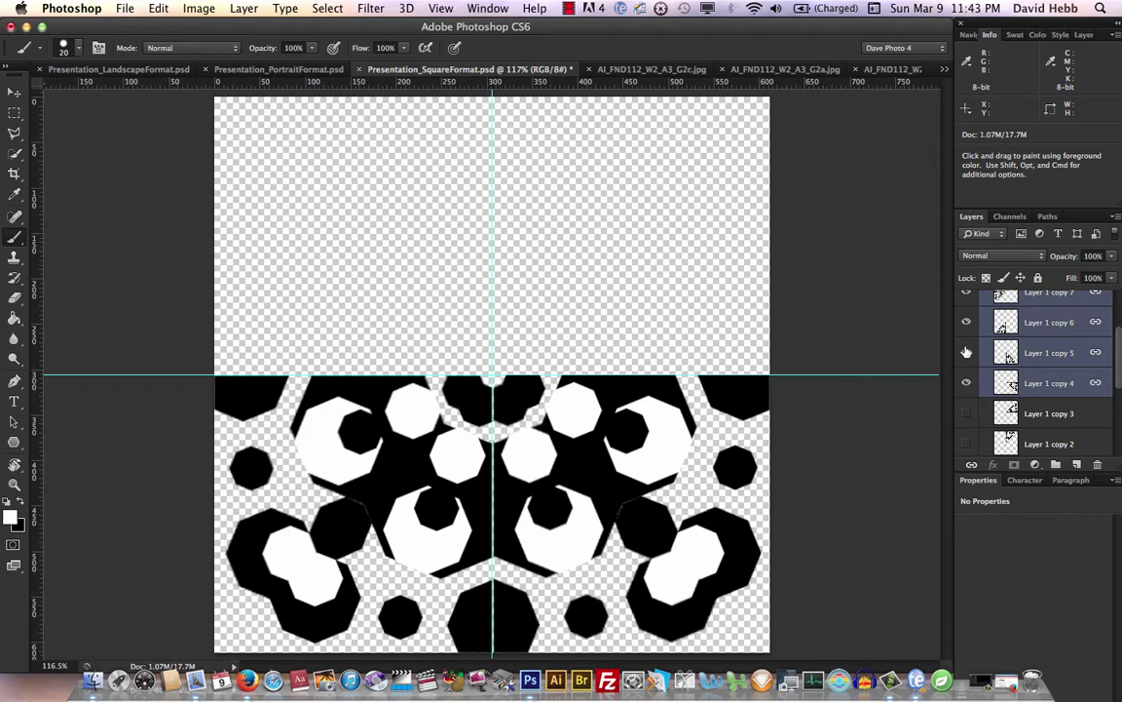
scroll(1018, 378, up, 1)
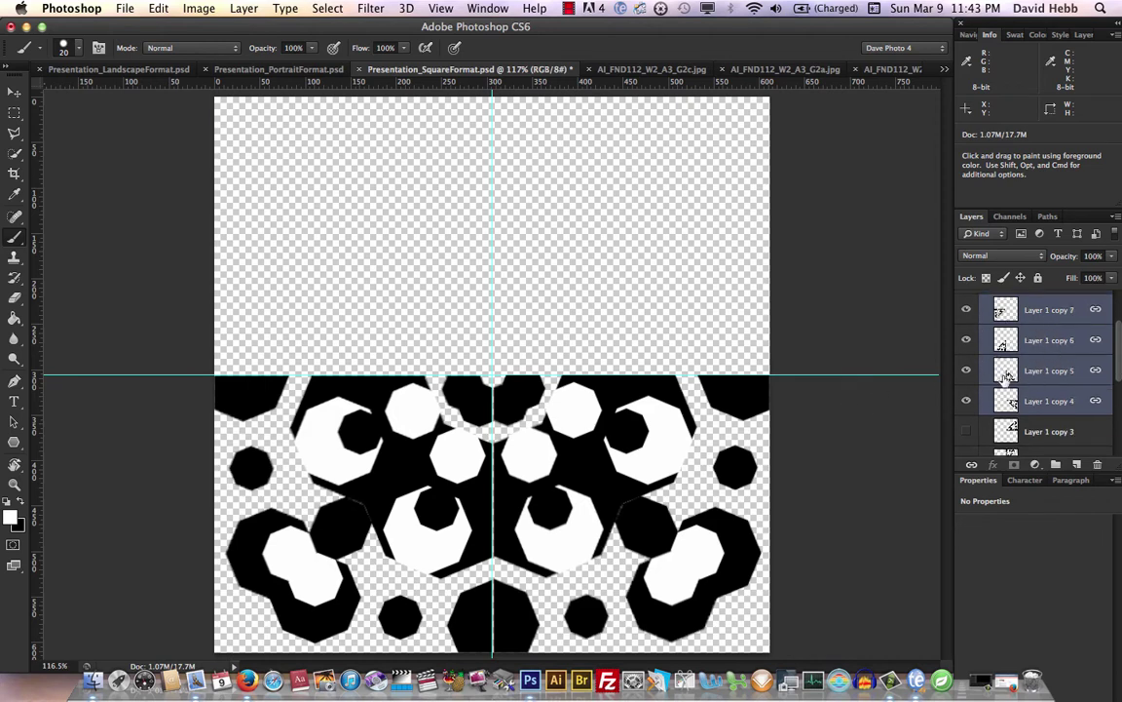
scroll(1008, 376, down, 1)
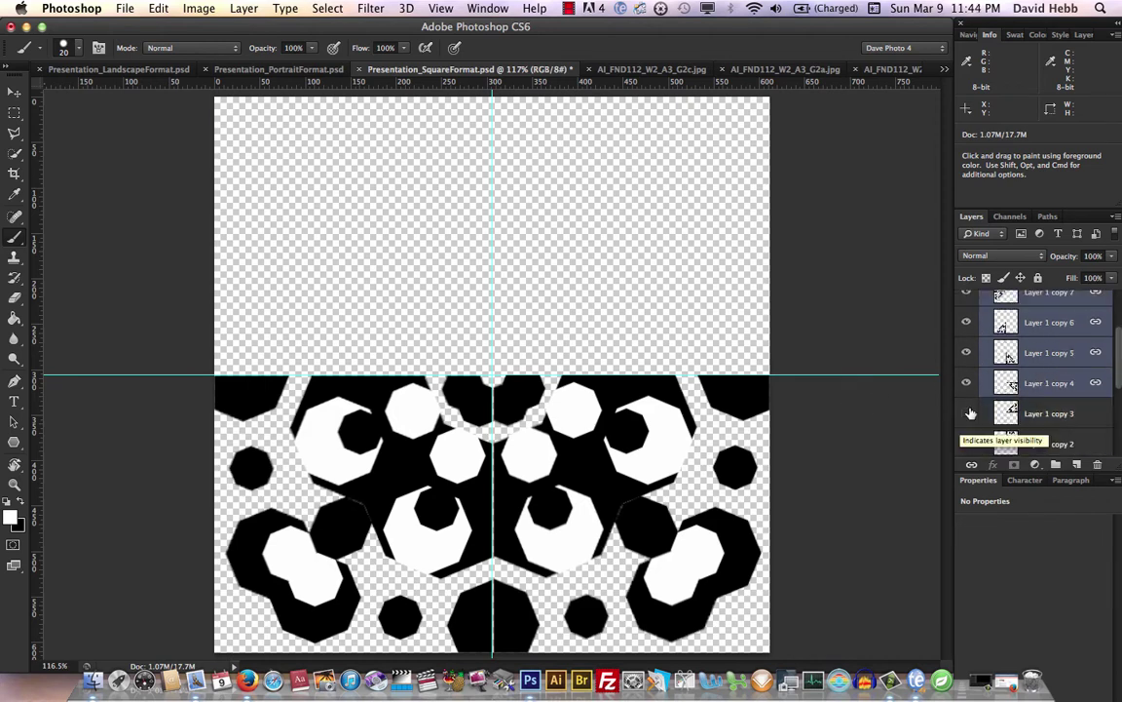
click(967, 411)
scroll(968, 417, down, 1)
click(968, 421)
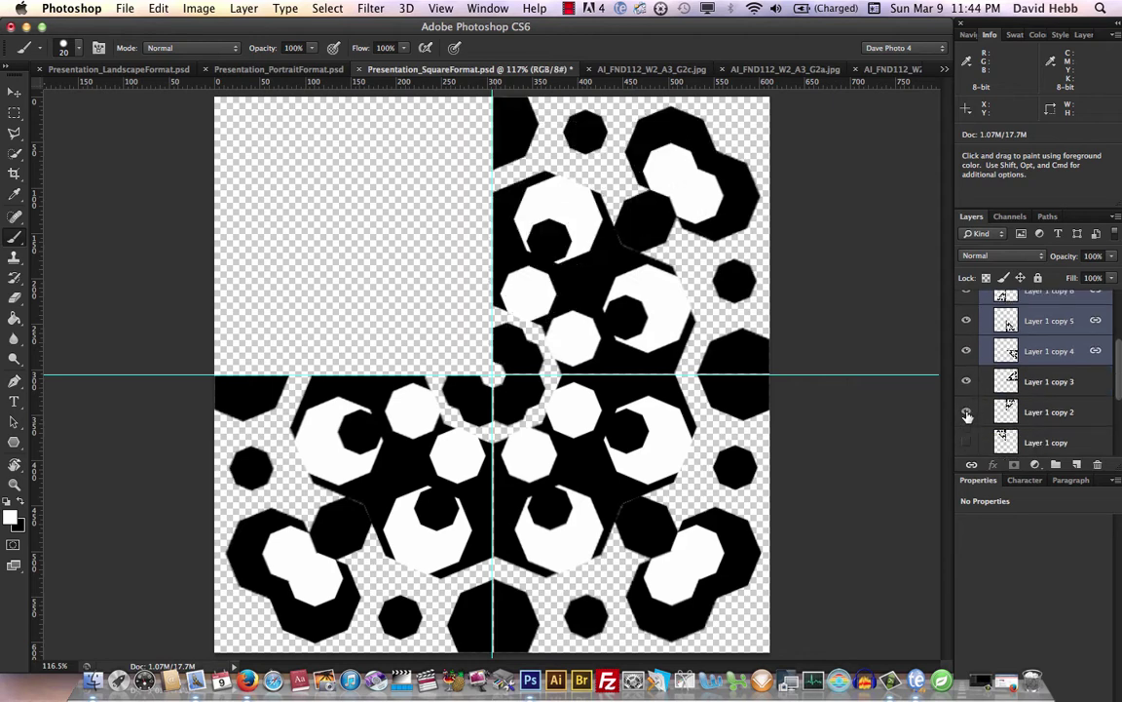
scroll(968, 424, down, 1)
click(967, 426)
scroll(966, 424, down, 1)
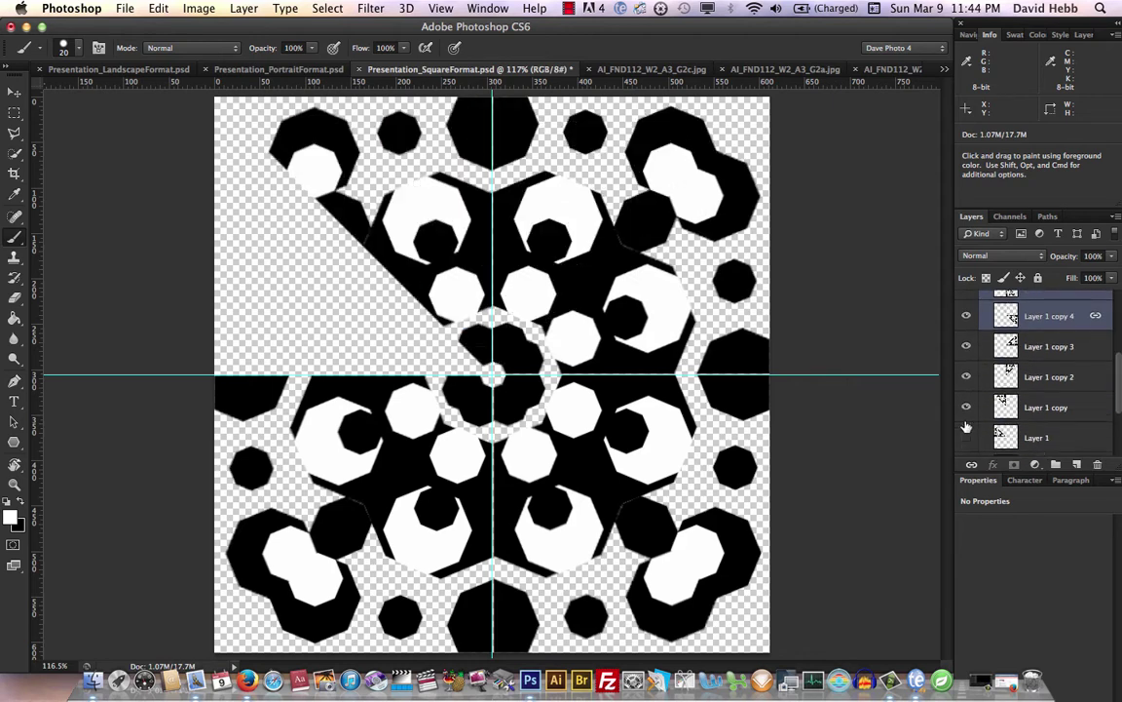
click(966, 421)
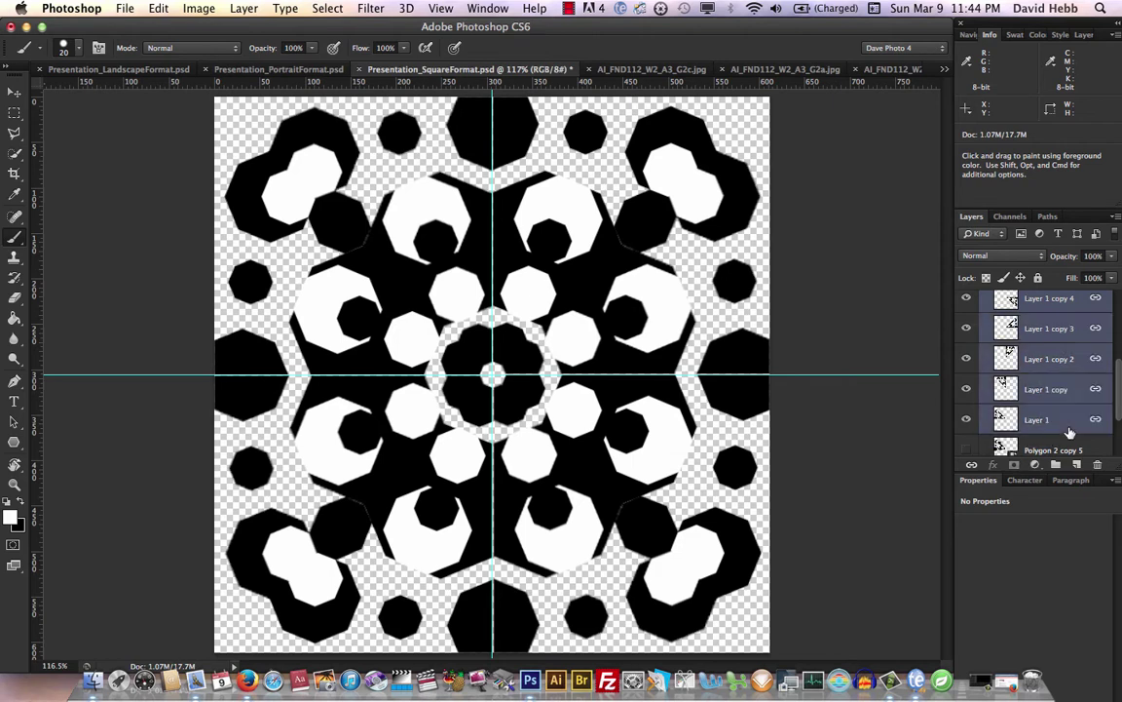
- Select Group 1 copy through Layer 1 and duplicate the group with its eight pattern pieces
scroll(1069, 431, up, 5)
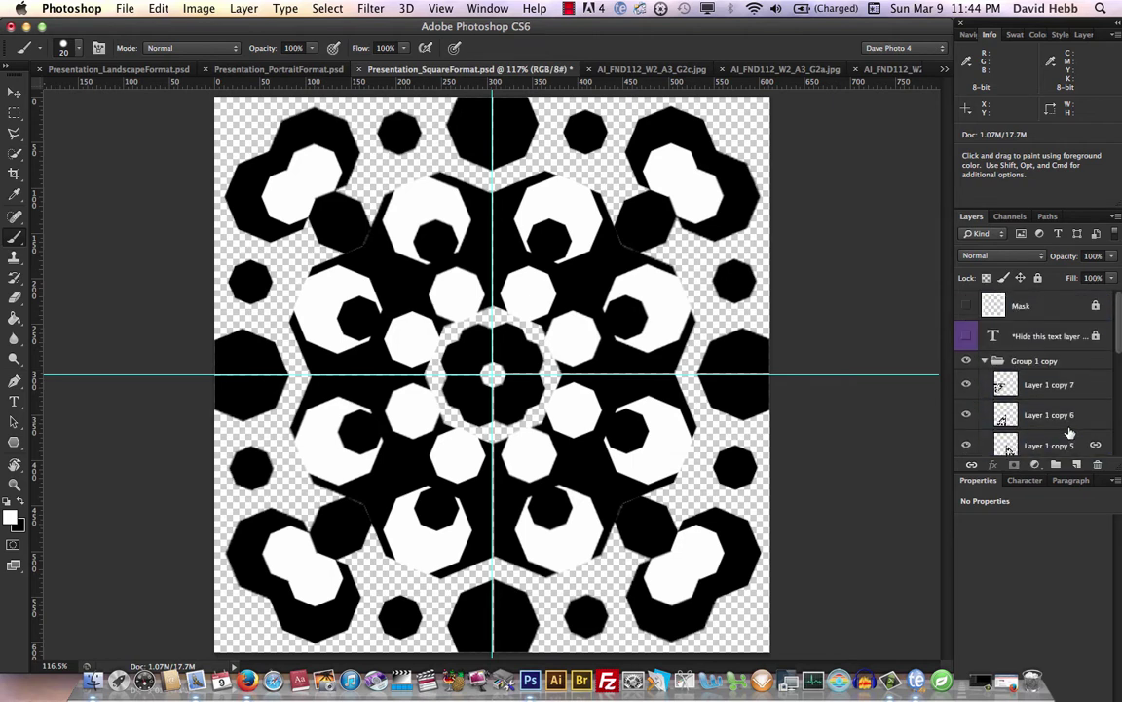
click(1088, 366)
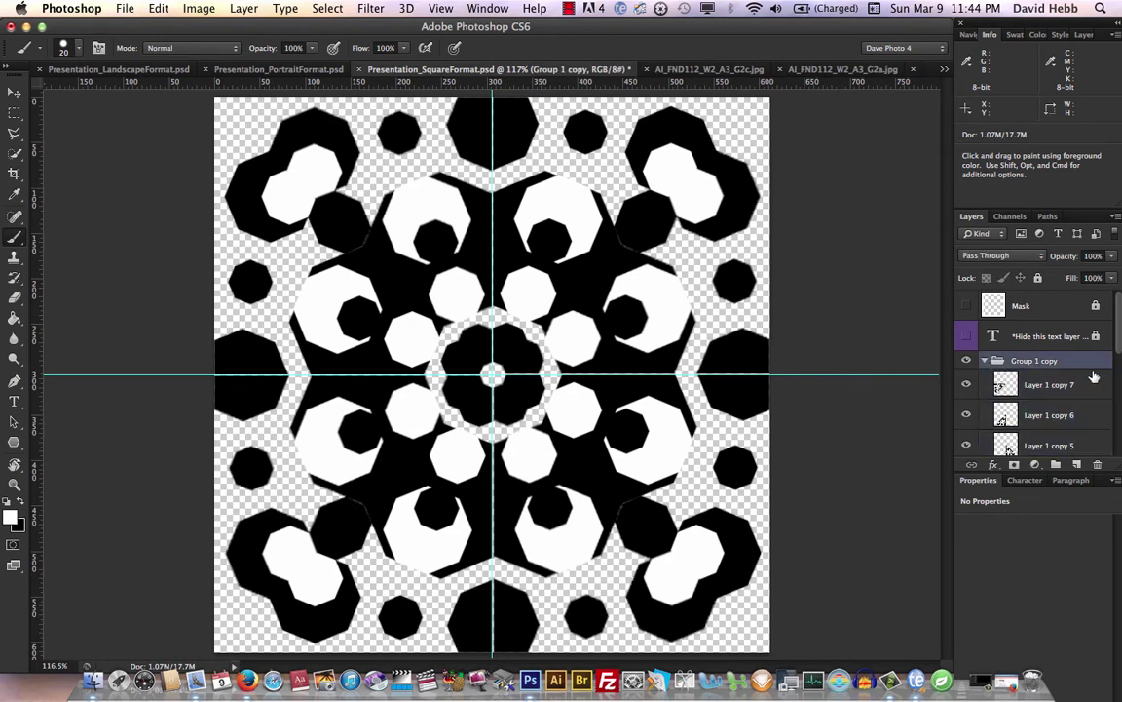
scroll(1093, 377, down, 6)
shift+click(1086, 360)
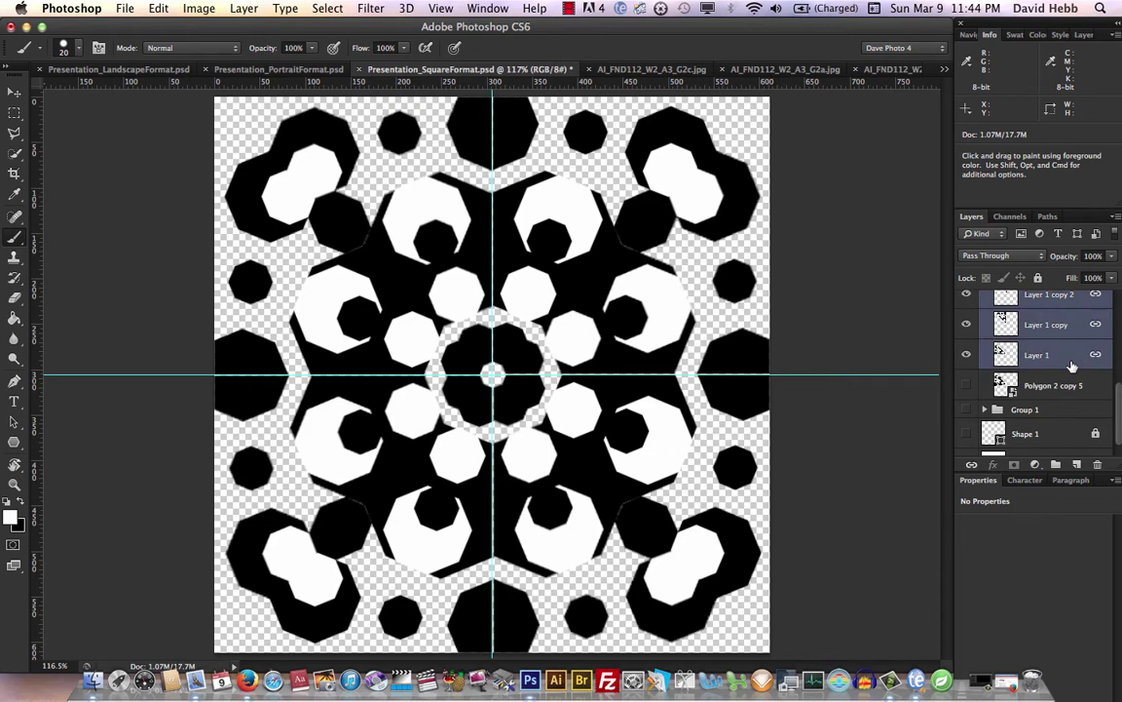
scroll(1082, 380, up, 4)
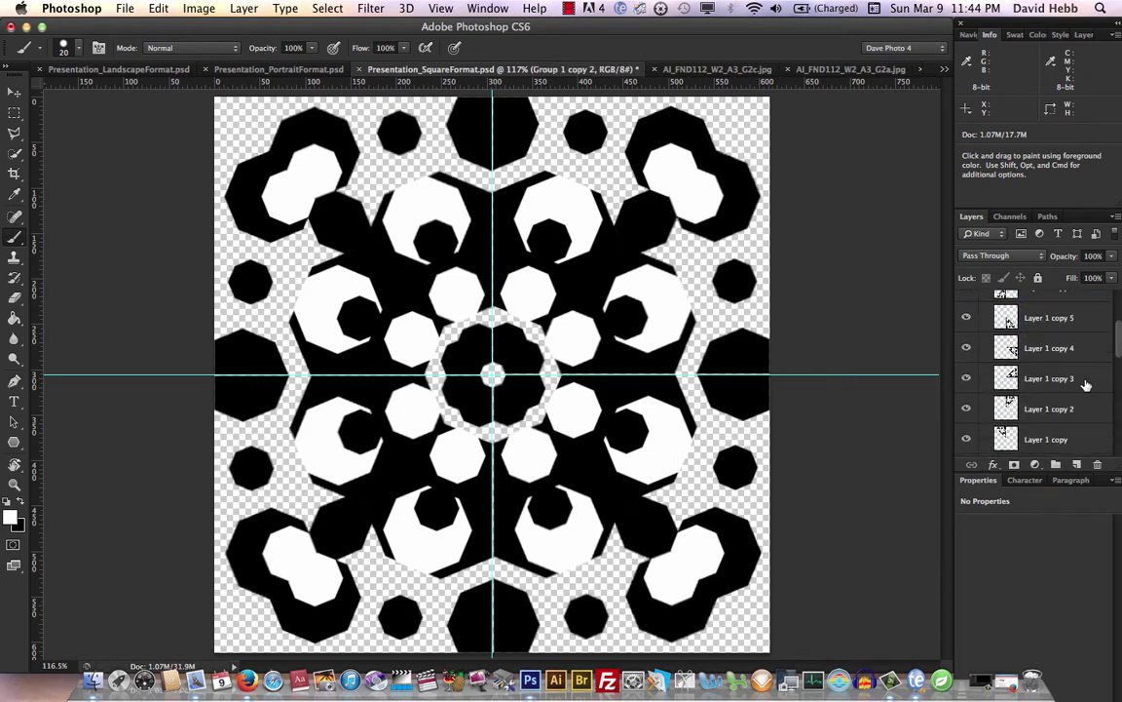
- Hide Layer 1 copy 7 through Layer 1 inside the original Group 1 copy, leaving the duplicated group's pieces visible
scroll(1071, 386, down, 5)
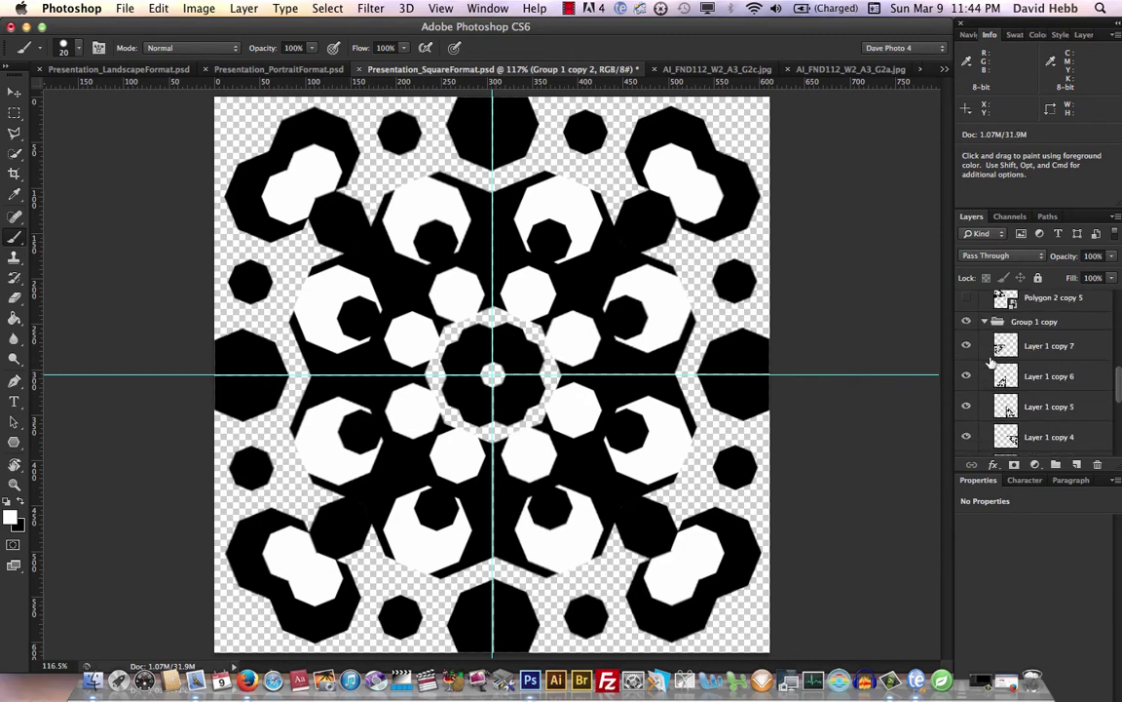
click(967, 321)
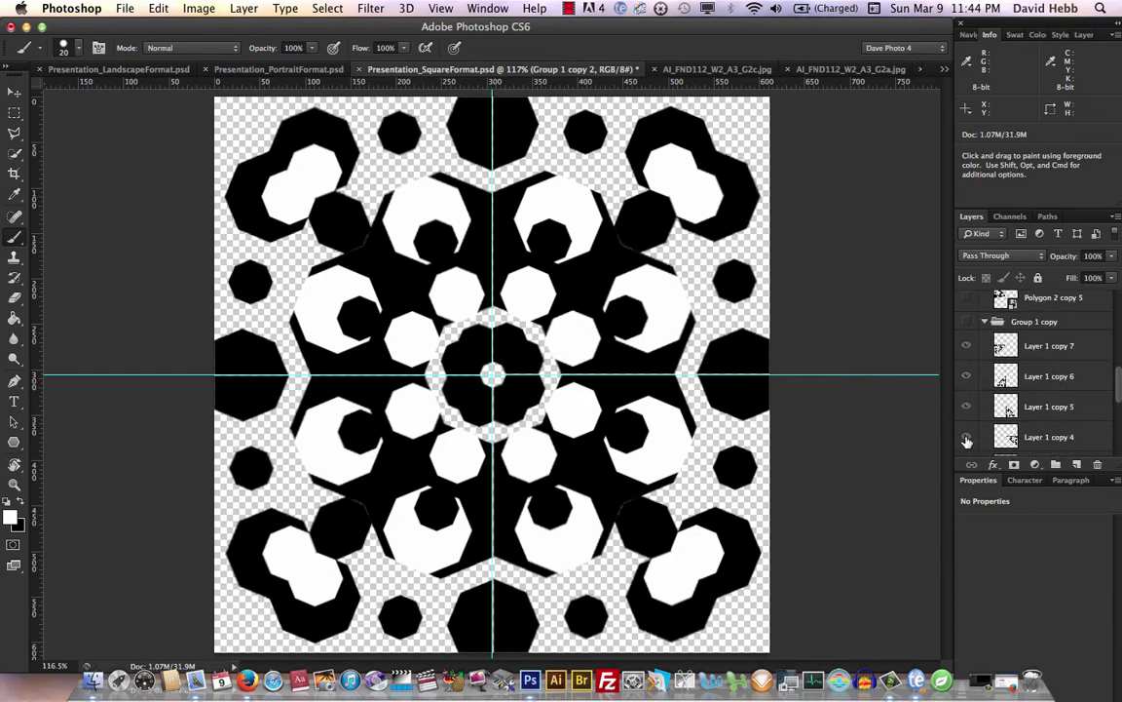
click(966, 323)
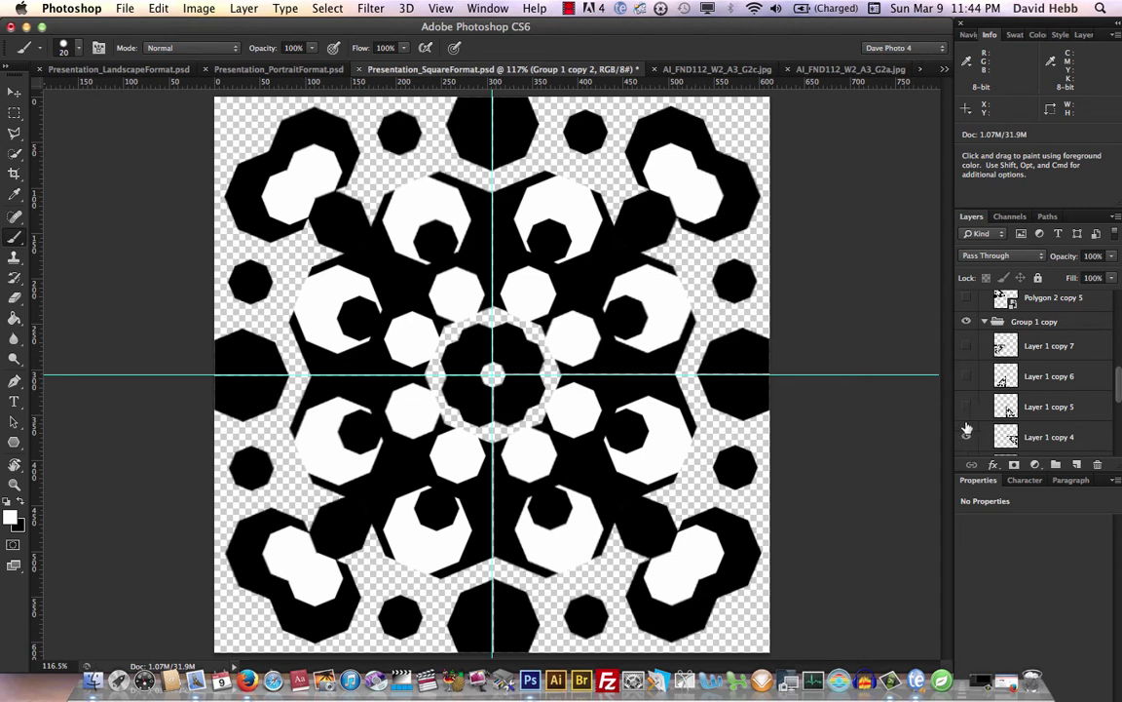
click(967, 321)
scroll(978, 337, down, 5)
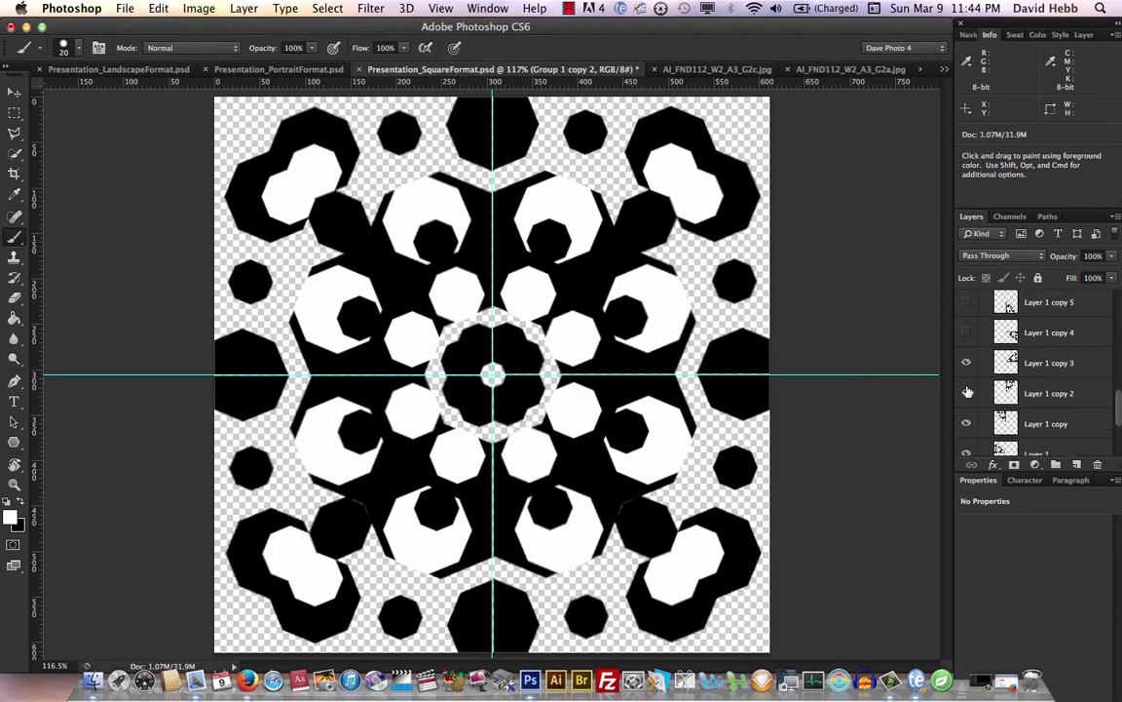
click(968, 363)
click(967, 393)
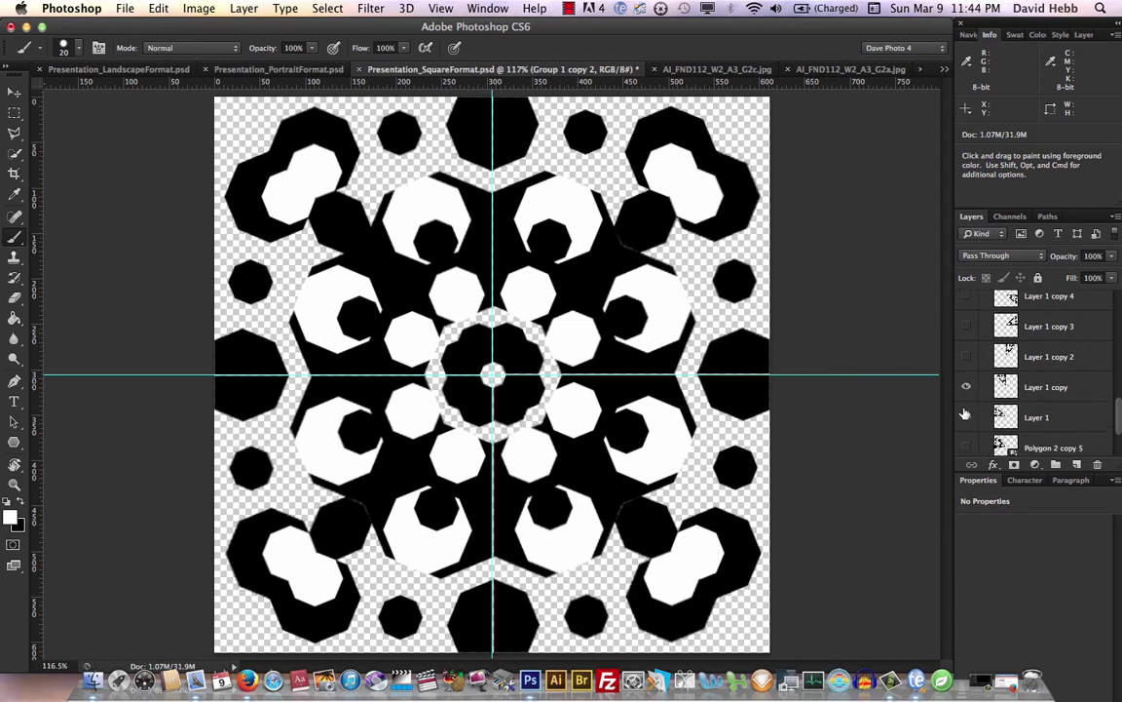
click(967, 423)
scroll(968, 419, down, 1)
click(967, 417)
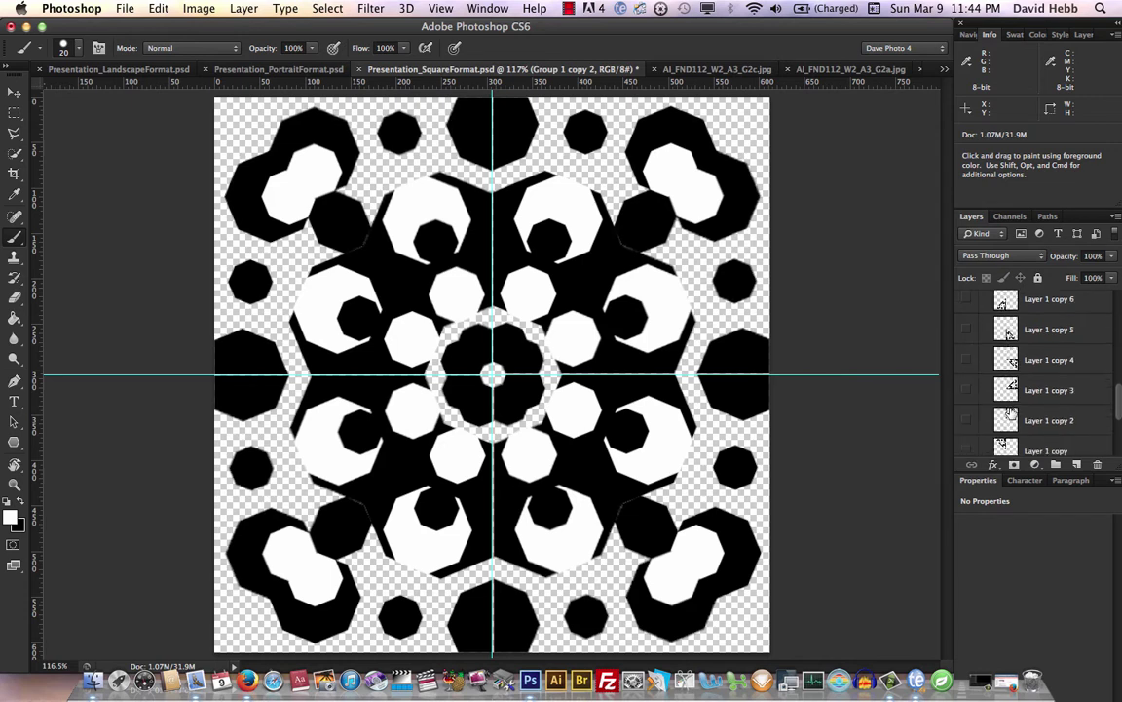
- Collapse the original Group 1 copy and keep it hidden below the duplicated group
scroll(979, 375, down, 3)
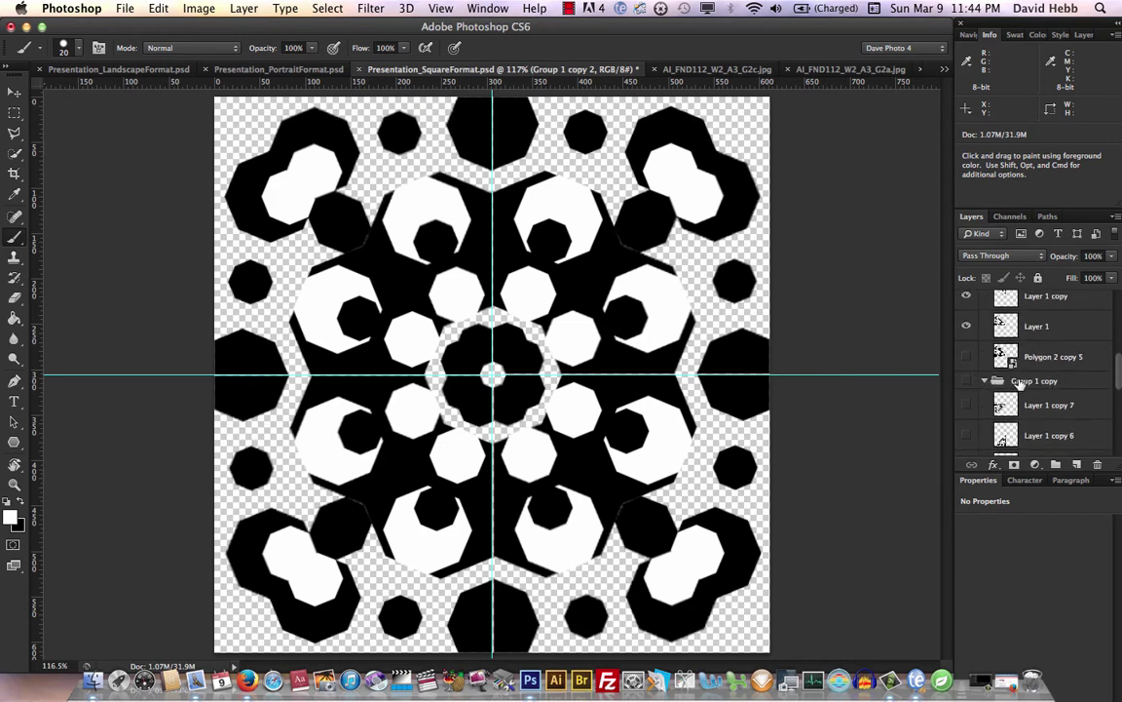
click(967, 381)
click(985, 381)
scroll(1049, 390, up, 5)
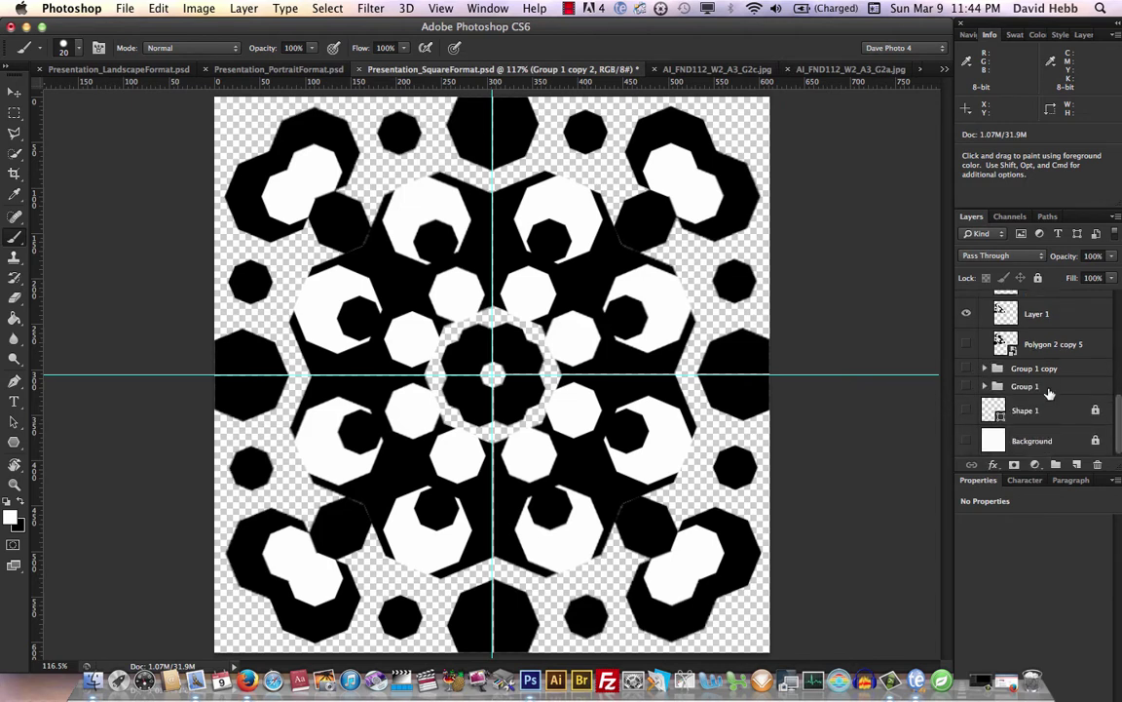
scroll(1044, 352, up, 3)
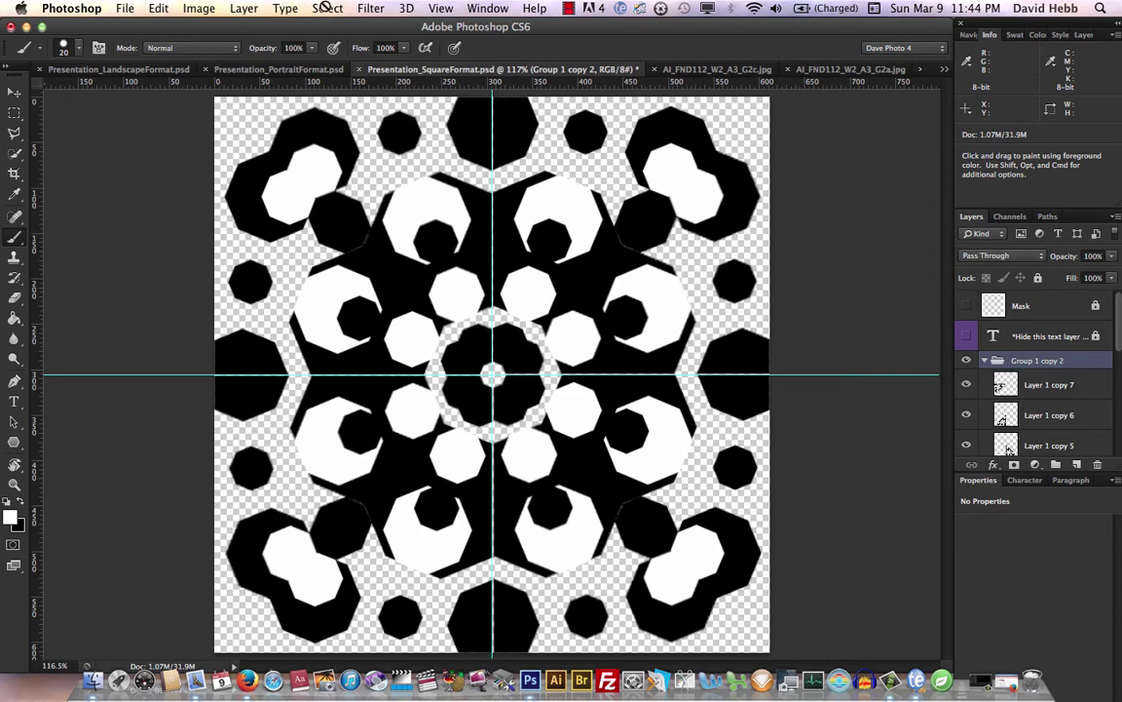
- Rasterize the Group 1 copy 2 layers and merge the visible pattern pieces into a single layer
click(243, 8)
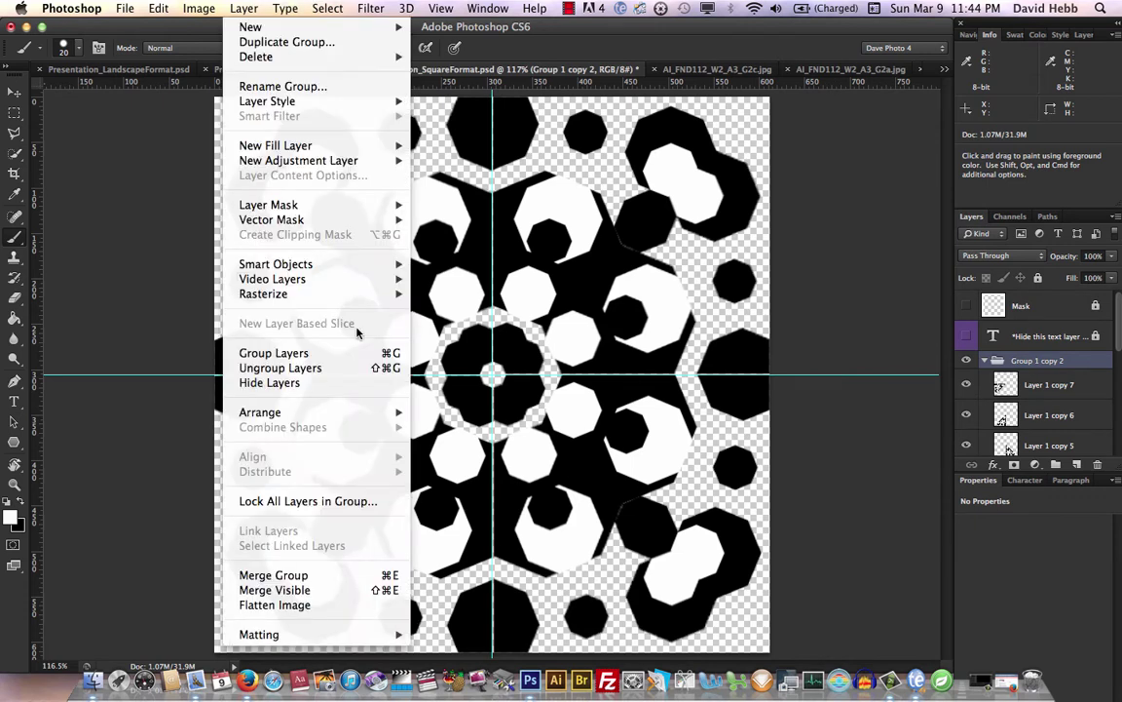
mouse_move(281, 295)
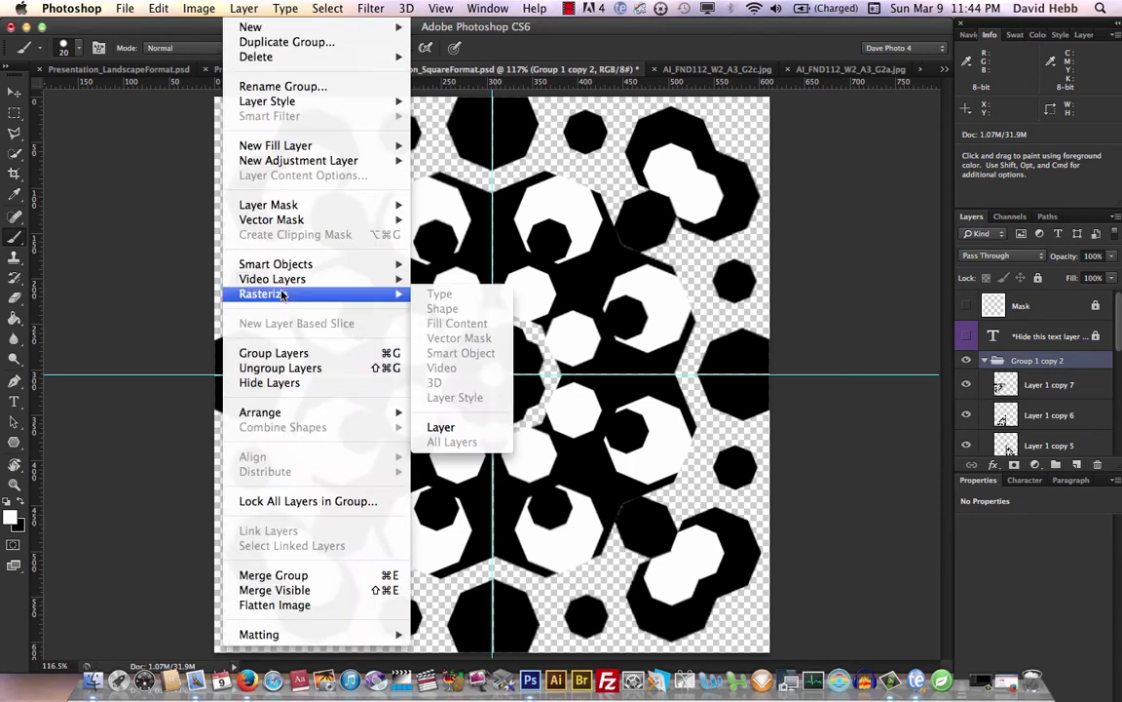
click(446, 428)
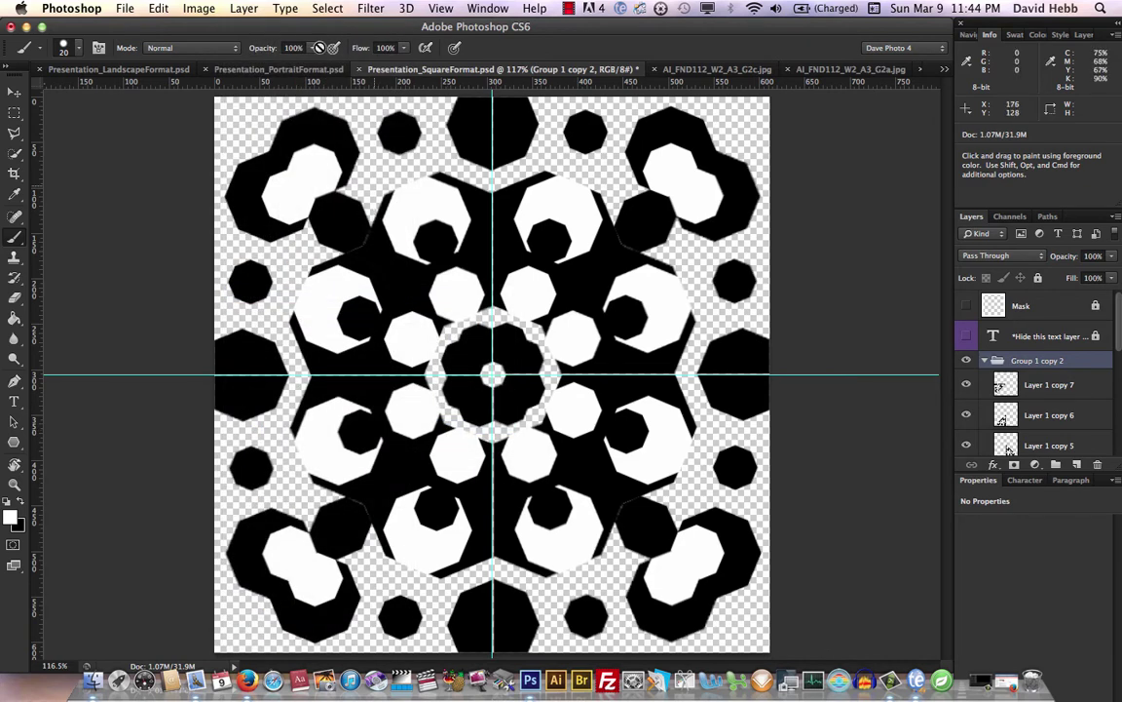
click(241, 8)
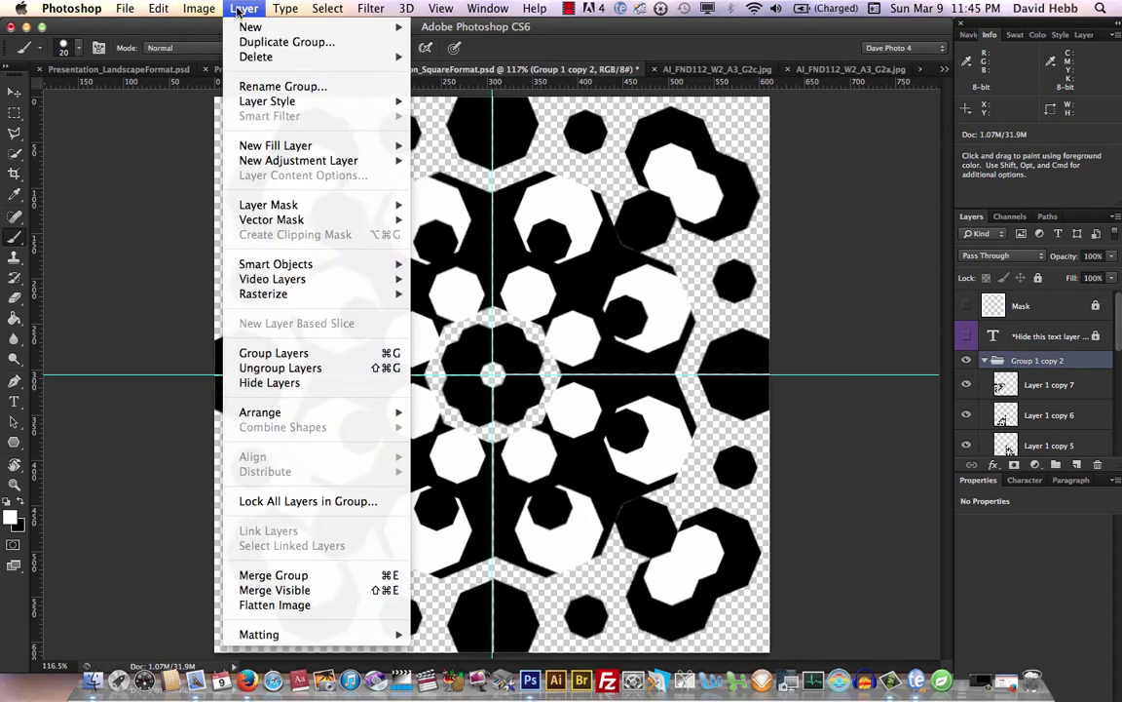
click(291, 592)
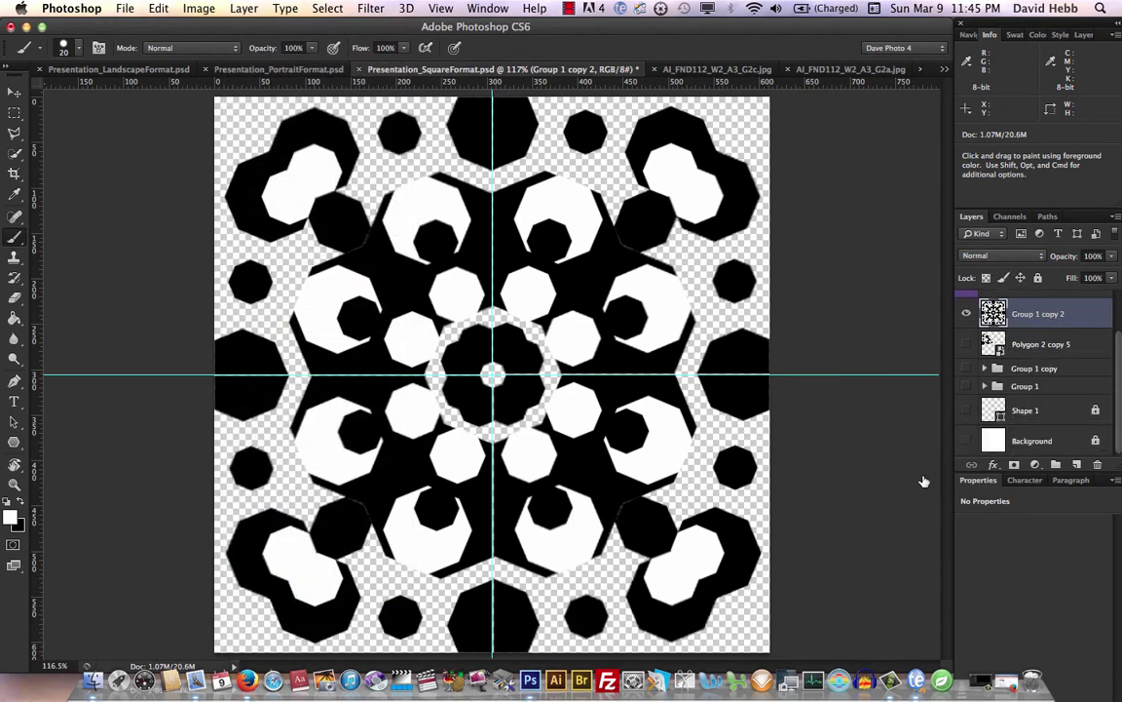
- Show the white Background and the Mask layer around the merged pattern
click(967, 442)
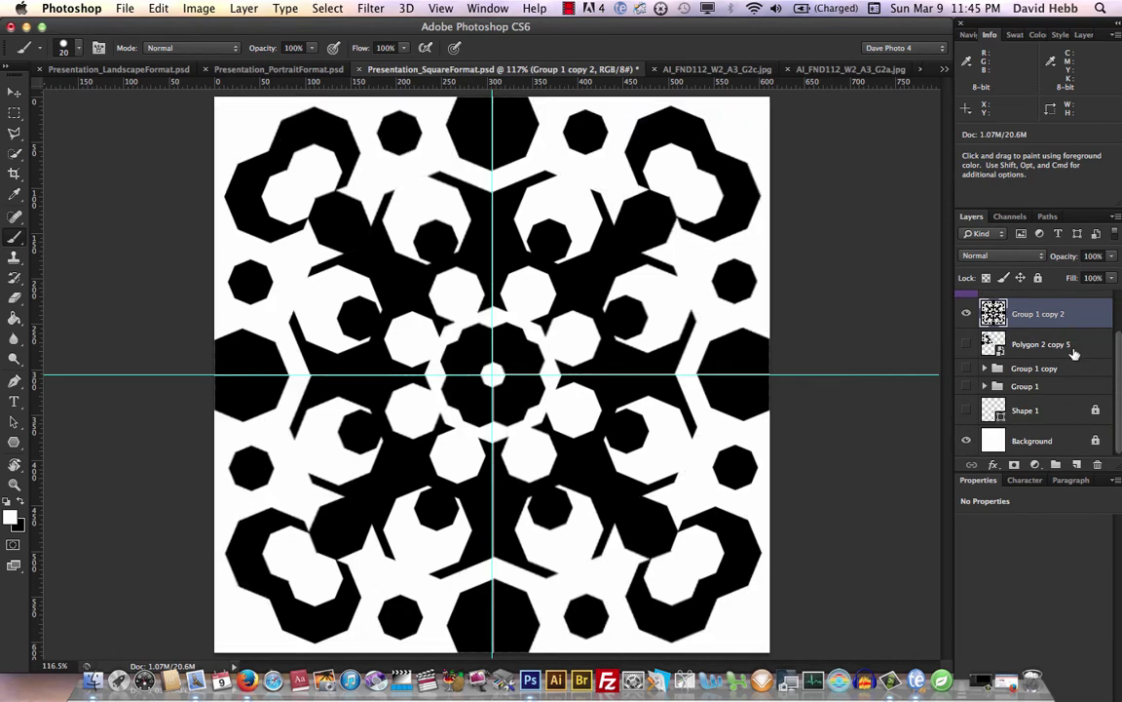
scroll(1033, 341, up, 2)
click(967, 307)
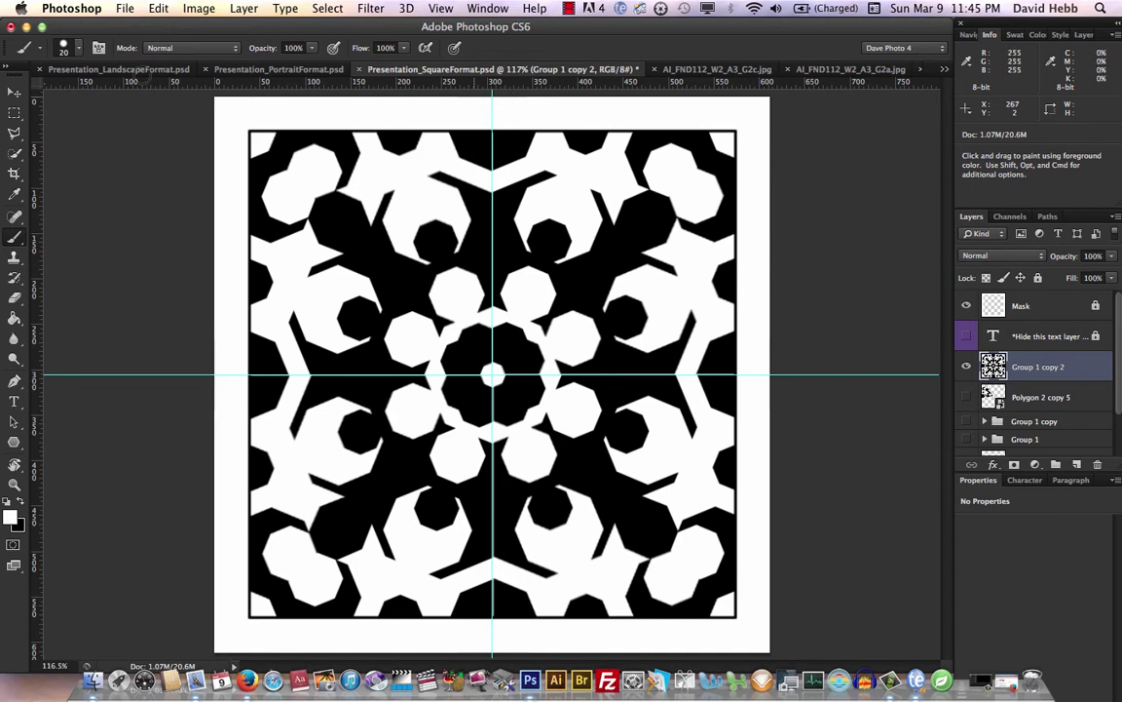
- Move the horizontal and vertical guides off the artwork with the Move tool
click(16, 94)
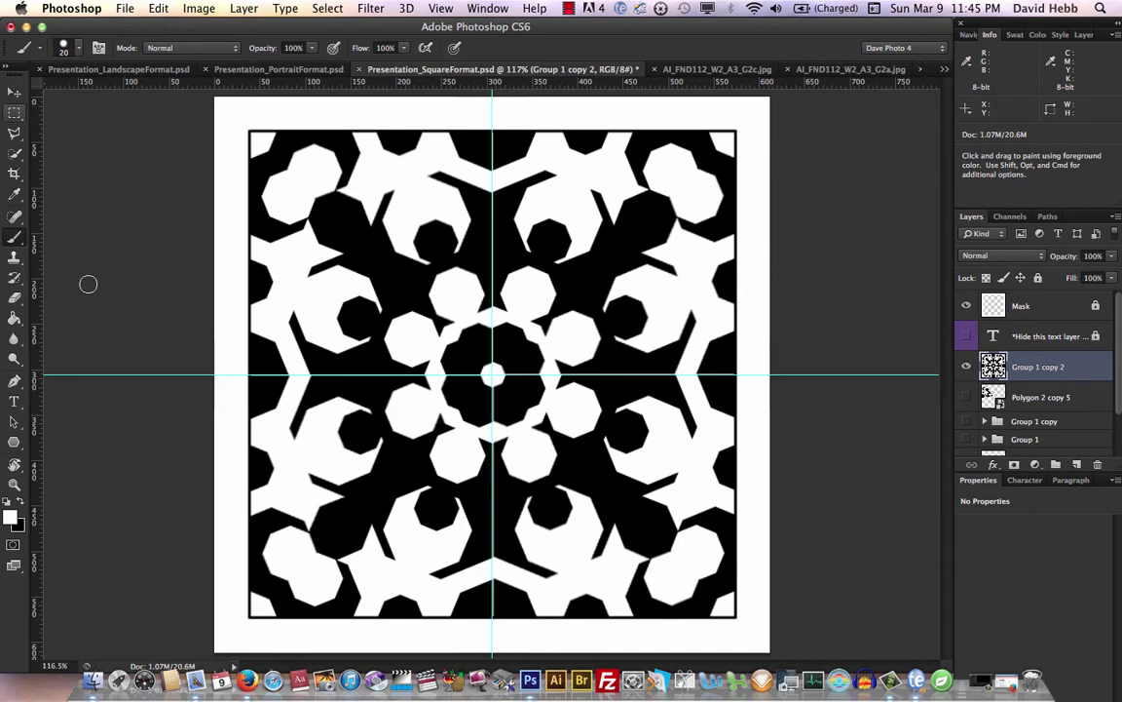
drag(98, 379, 112, 78)
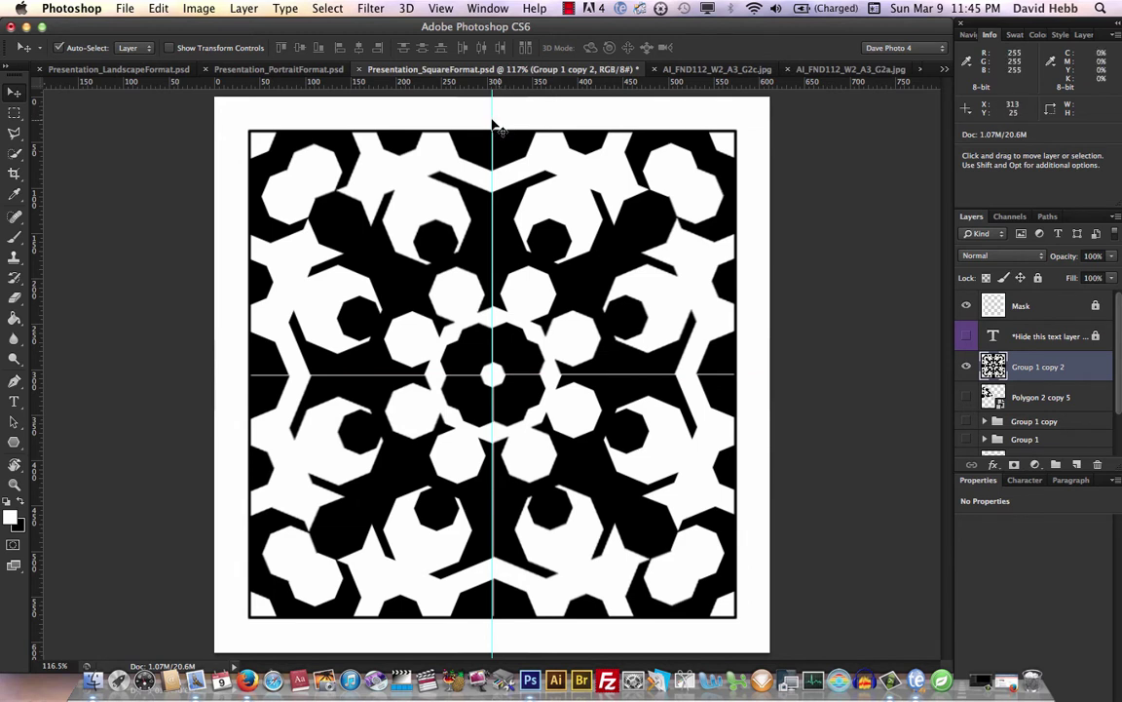
drag(493, 119, 446, 131)
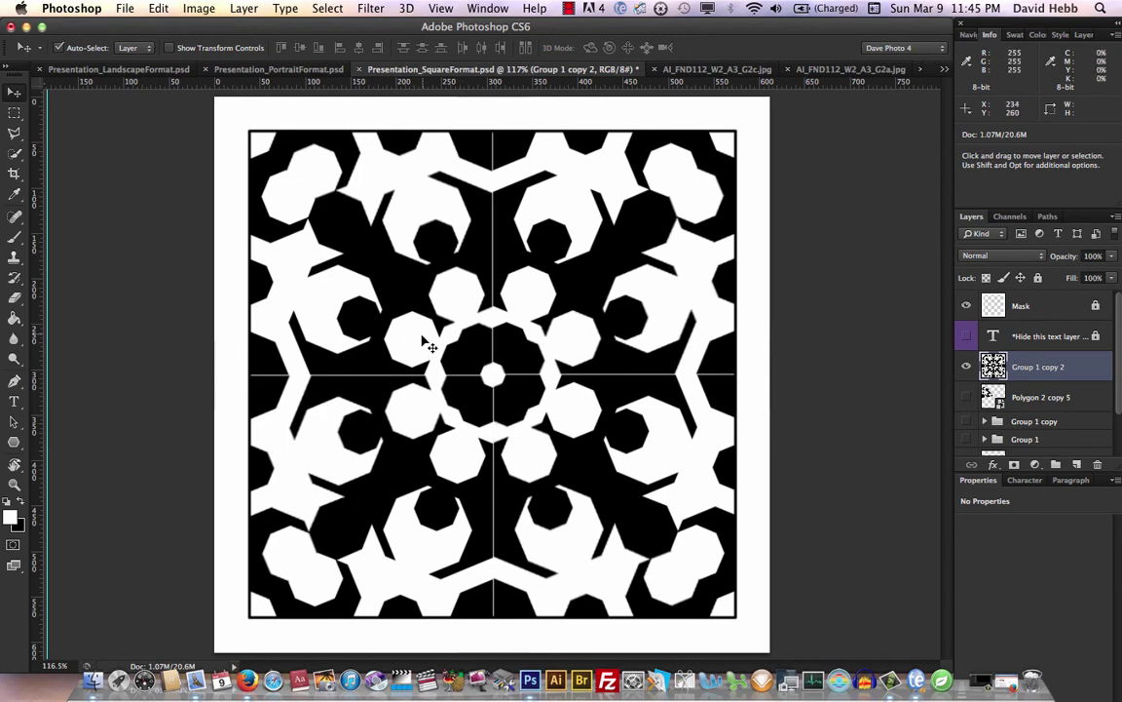
- Set the Brush tool to a hard 4 px tip for retouching the white seams at the pattern's centre
key(super+plus)
key(super+plus)
key(super+plus)
key(super+plus)
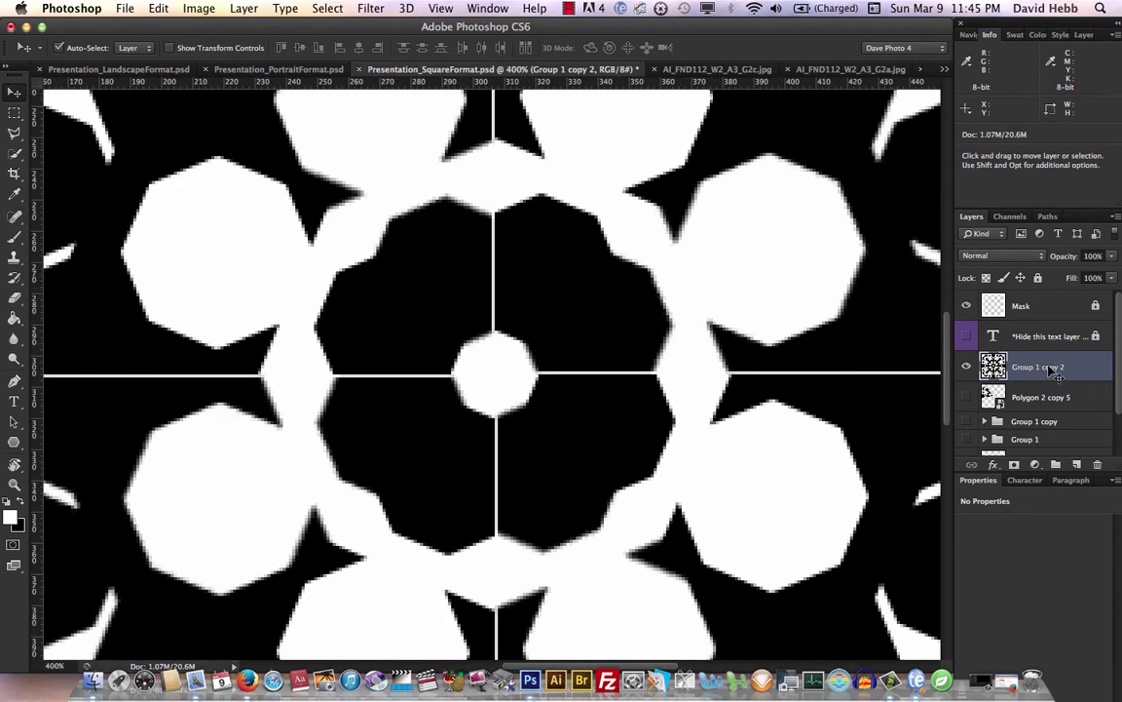
click(15, 319)
click(14, 235)
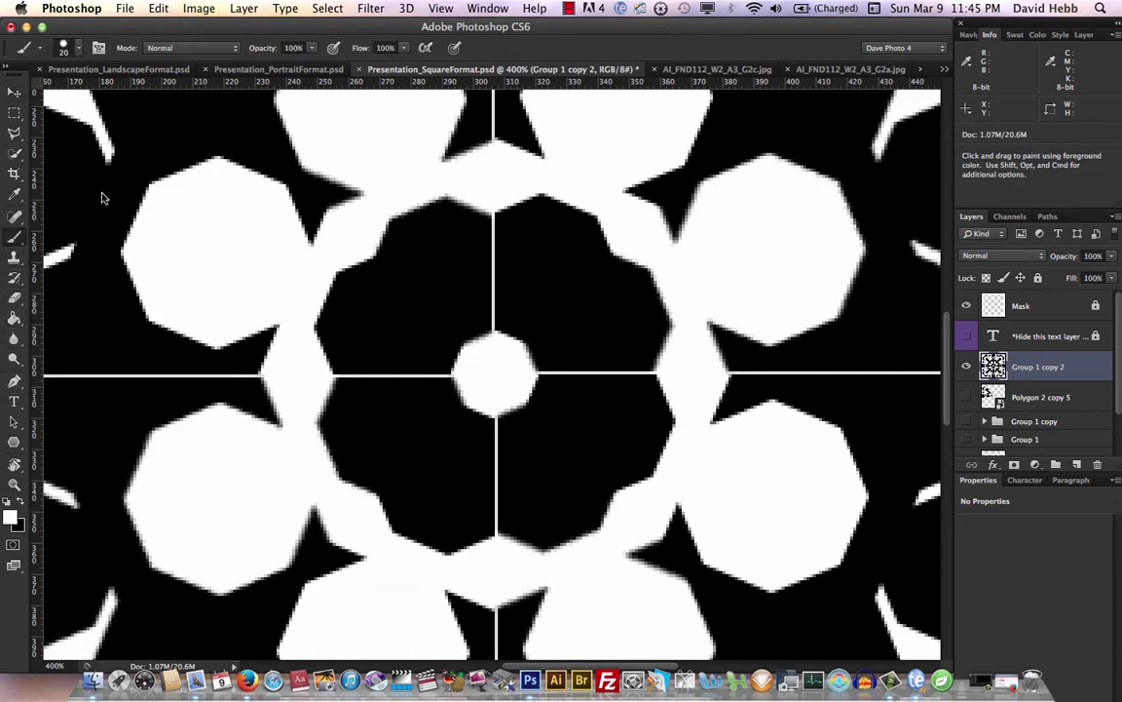
click(64, 47)
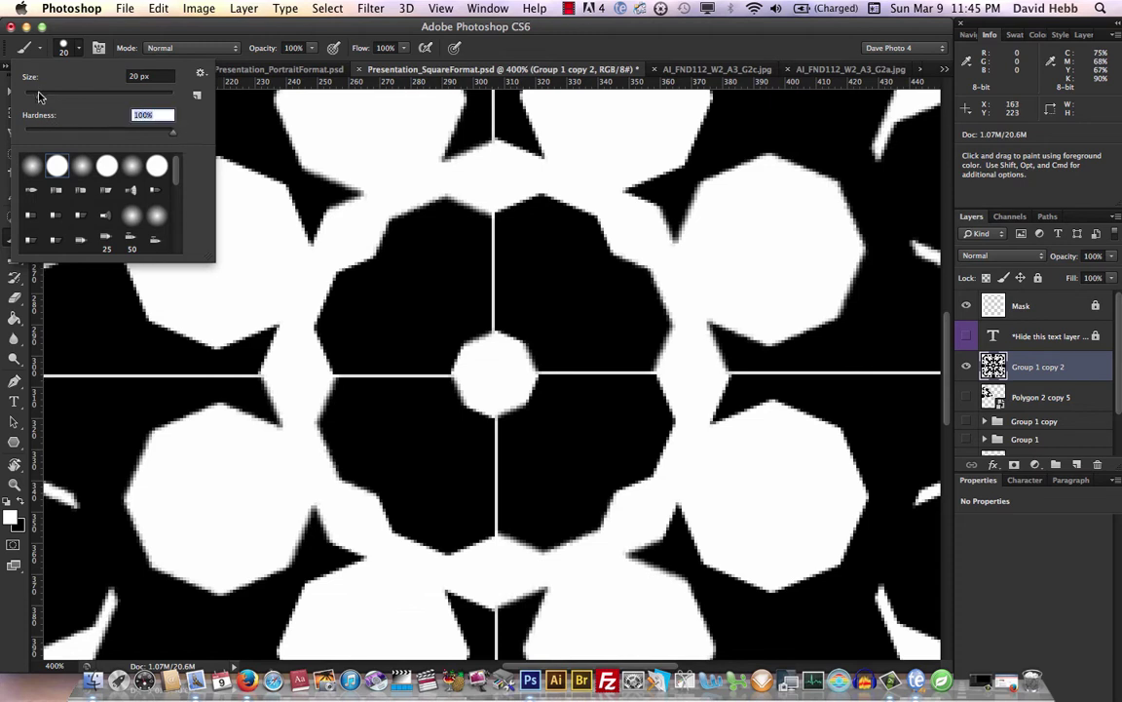
drag(39, 95, 32, 97)
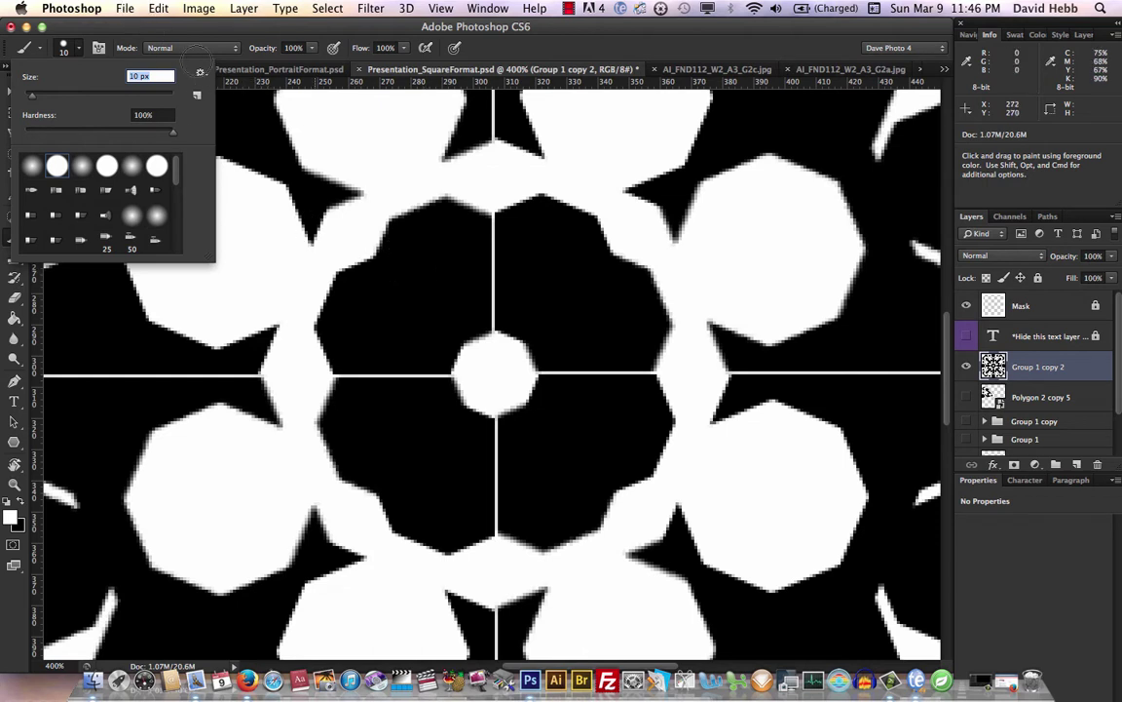
key(Return)
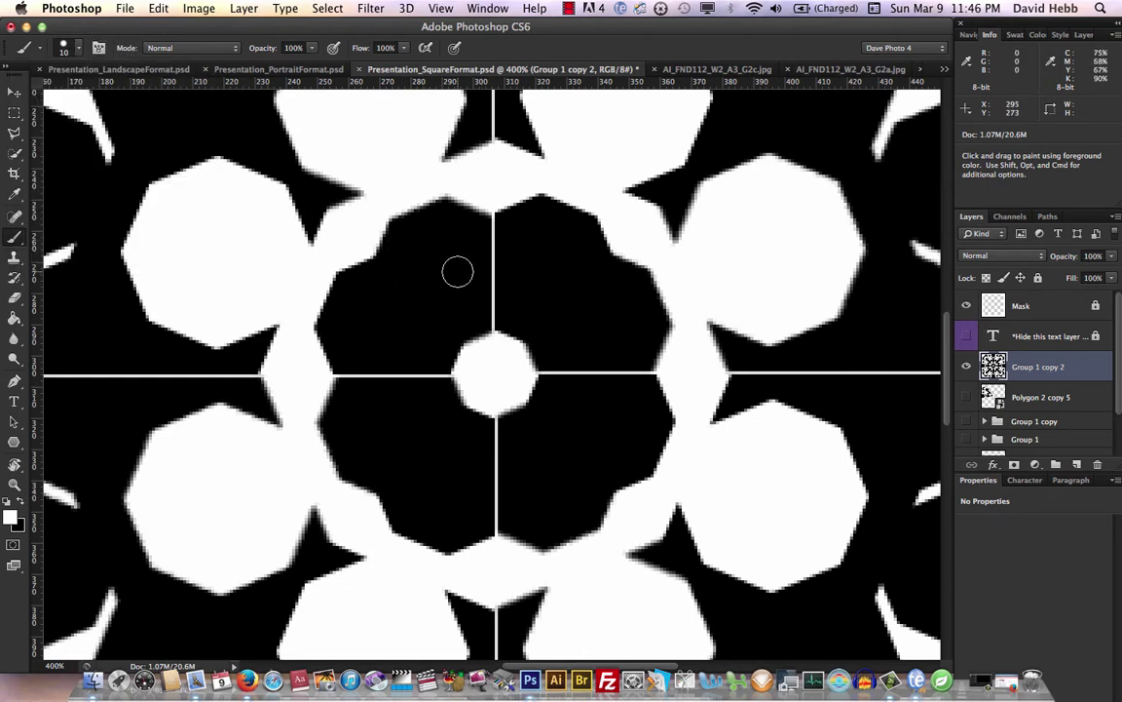
key(bracketright)
key(bracketleft)
key(bracketleft)
key(bracketleft)
key(bracketright)
key(bracketright)
key(bracketright)
key(bracketleft)
key(bracketleft)
key(bracketleft)
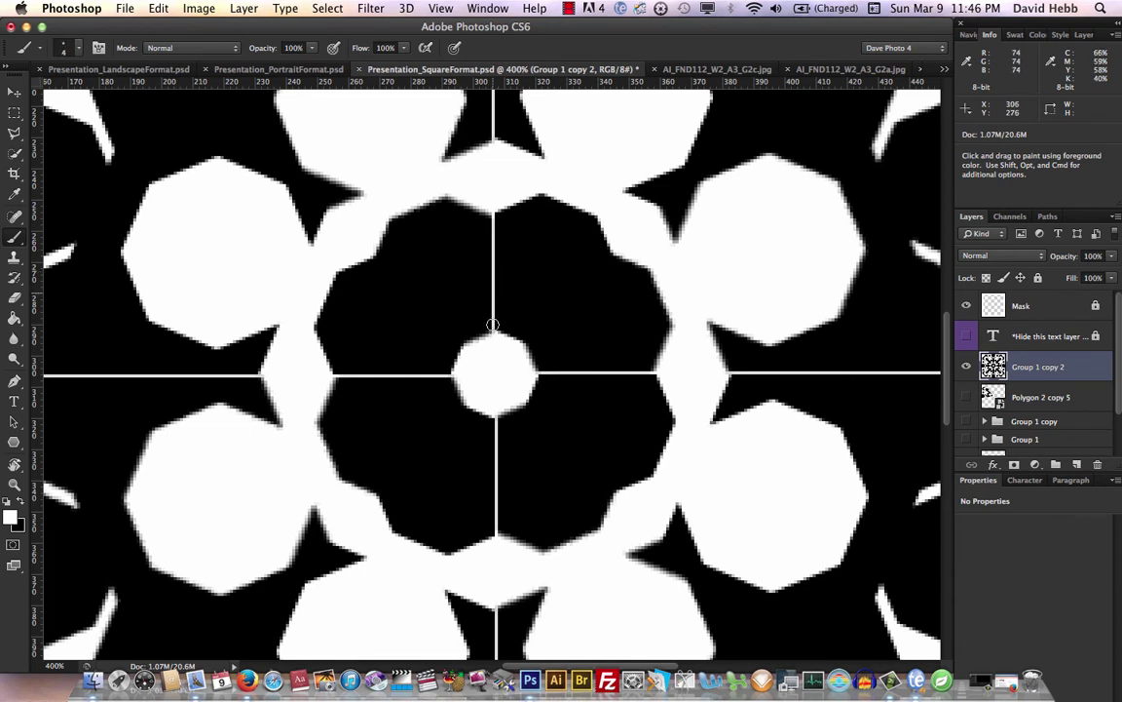
- Make black the foreground colour and paint over the four white seams radiating from the central white circle
drag(494, 325, 494, 288)
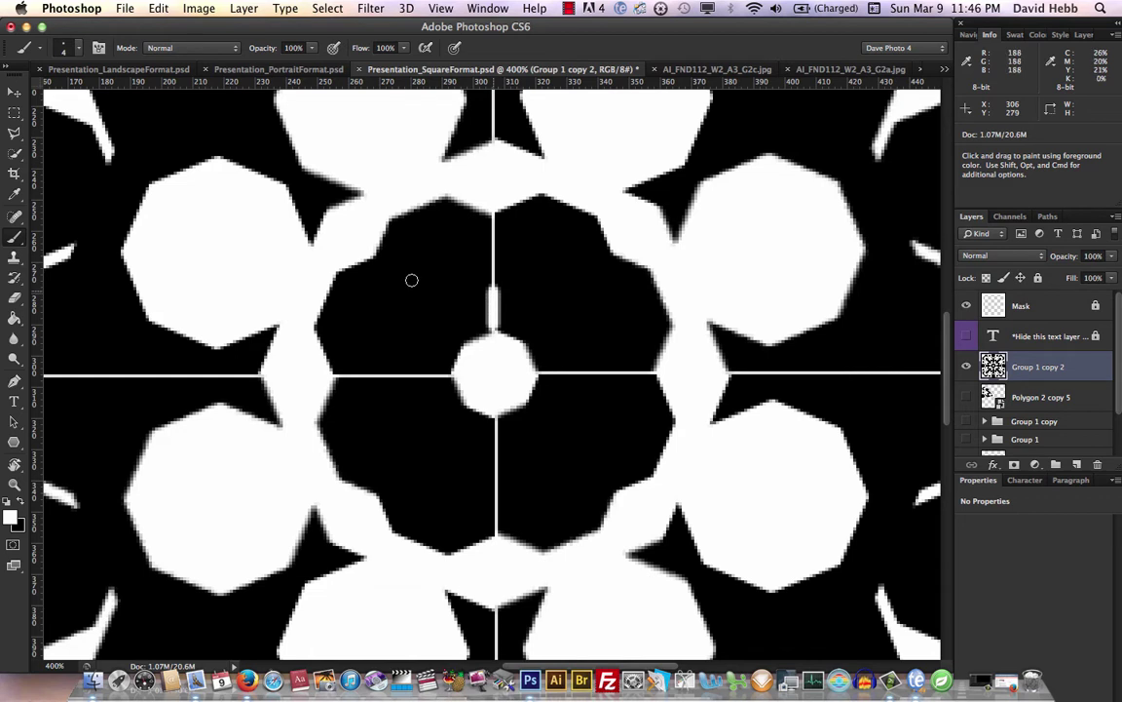
key(super+z)
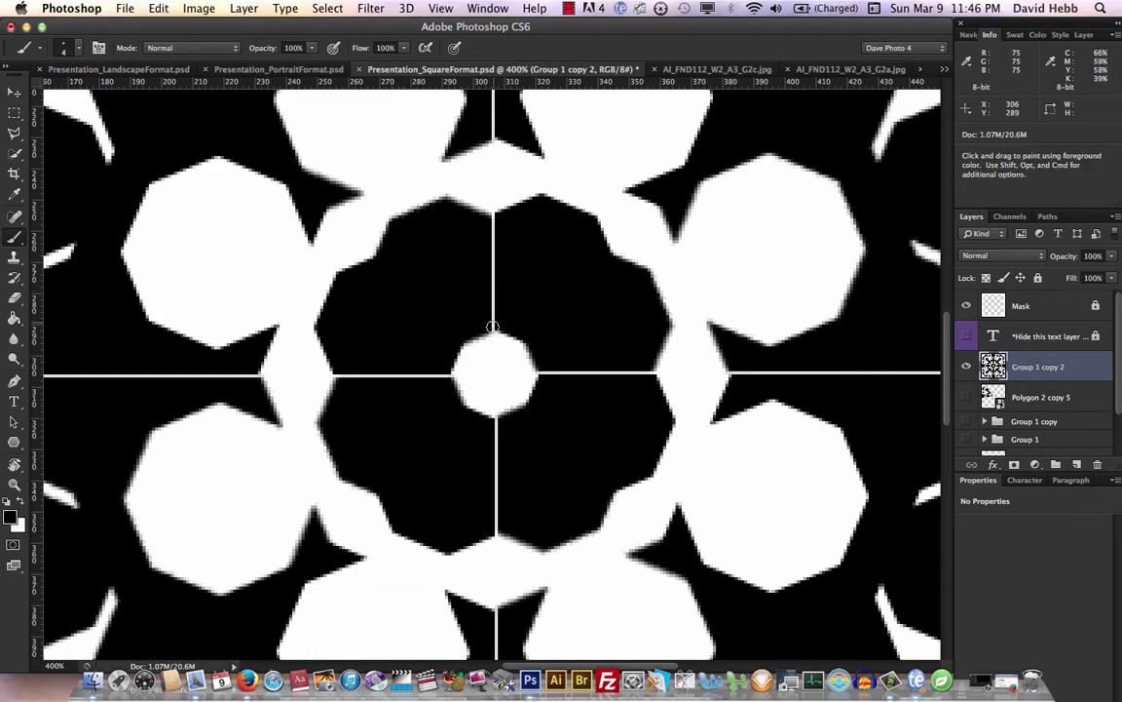
drag(493, 262, 493, 221)
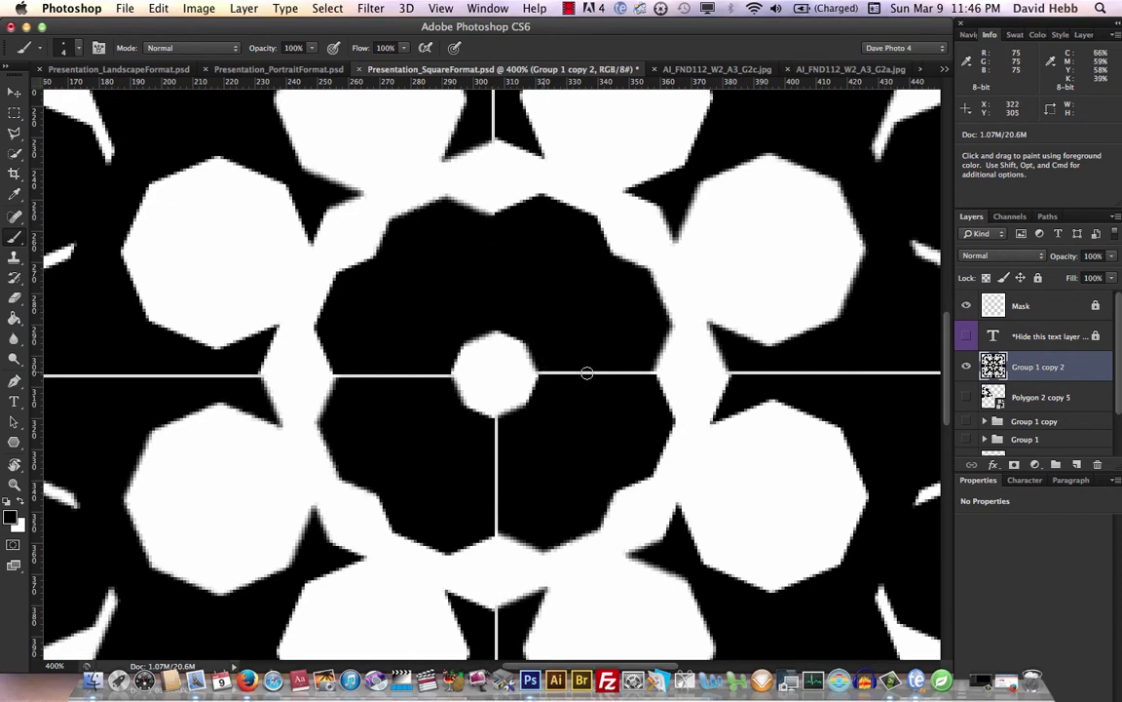
drag(553, 372, 607, 372)
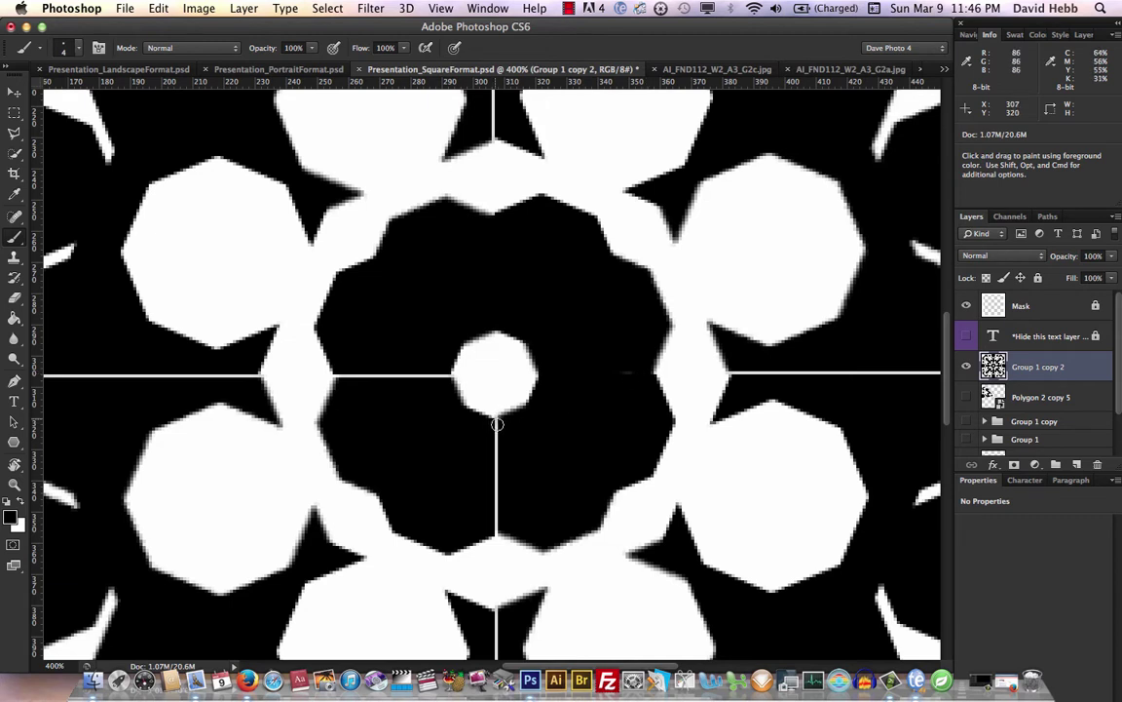
drag(497, 428, 497, 498)
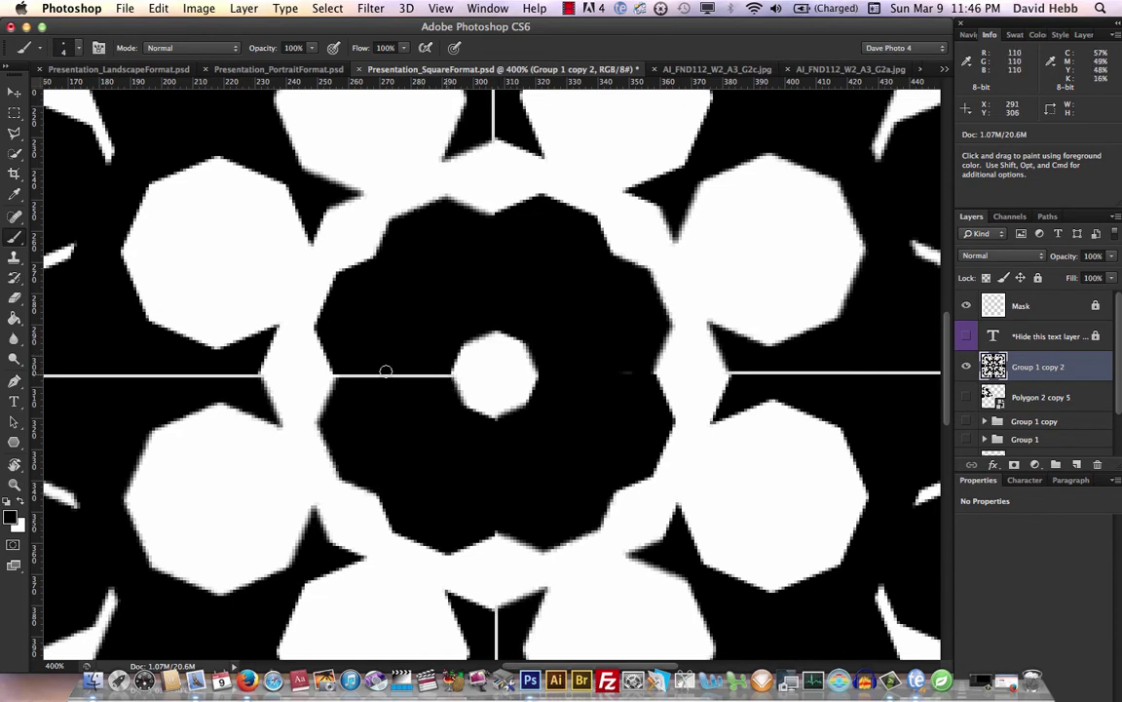
drag(386, 371, 343, 374)
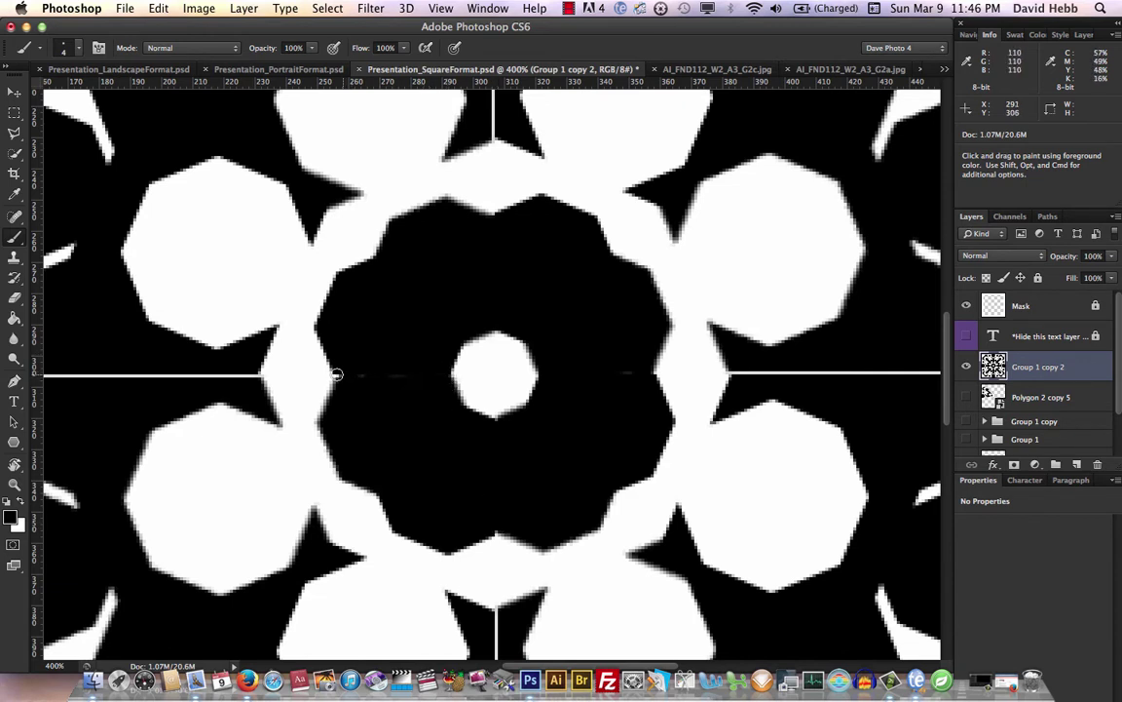
- Paint black over the vertical white seam above the central ring
scroll(447, 261, up, 10)
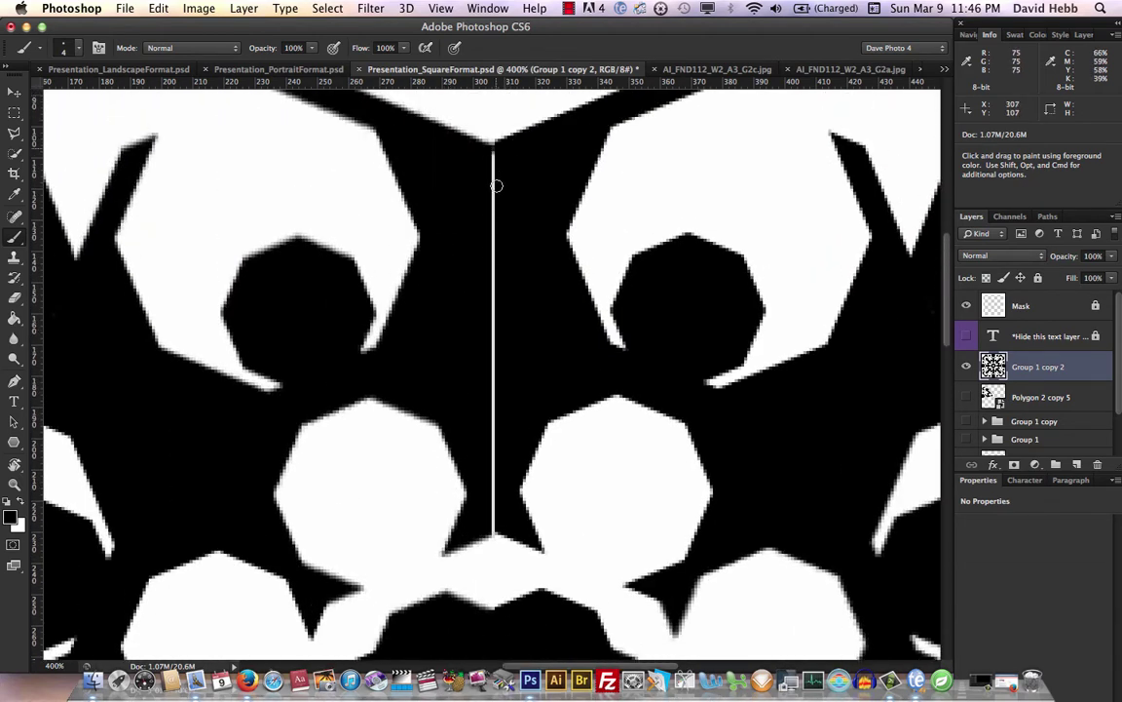
mouse_move(495, 238)
mouse_down()
mouse_move(494, 267)
mouse_move(497, 174)
mouse_move(496, 286)
mouse_up()
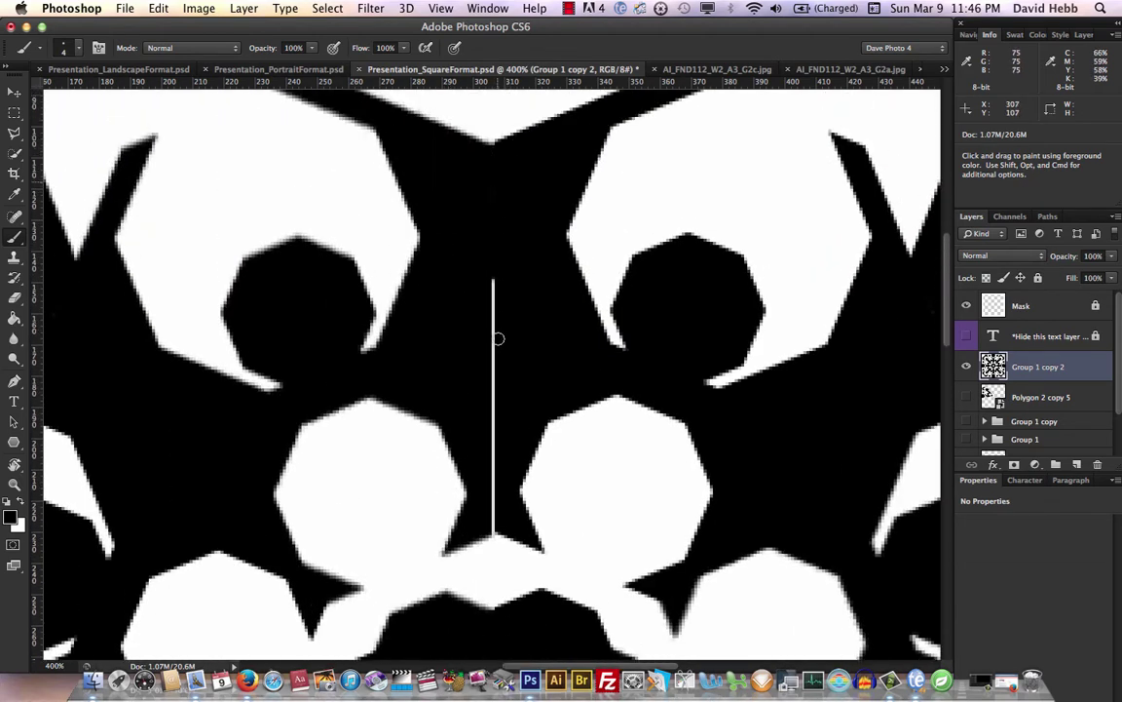
drag(498, 338, 495, 518)
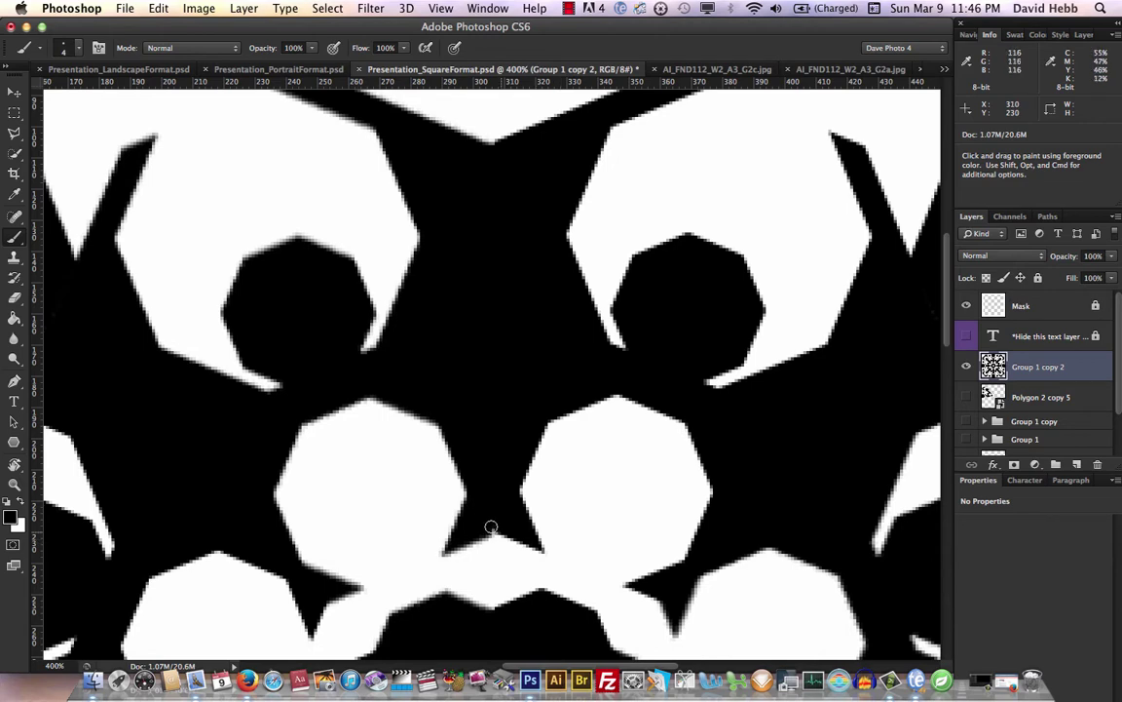
- Paint black over the horizontal seam to the right of the central ring and the remaining seams across the pattern
scroll(628, 524, down, 2)
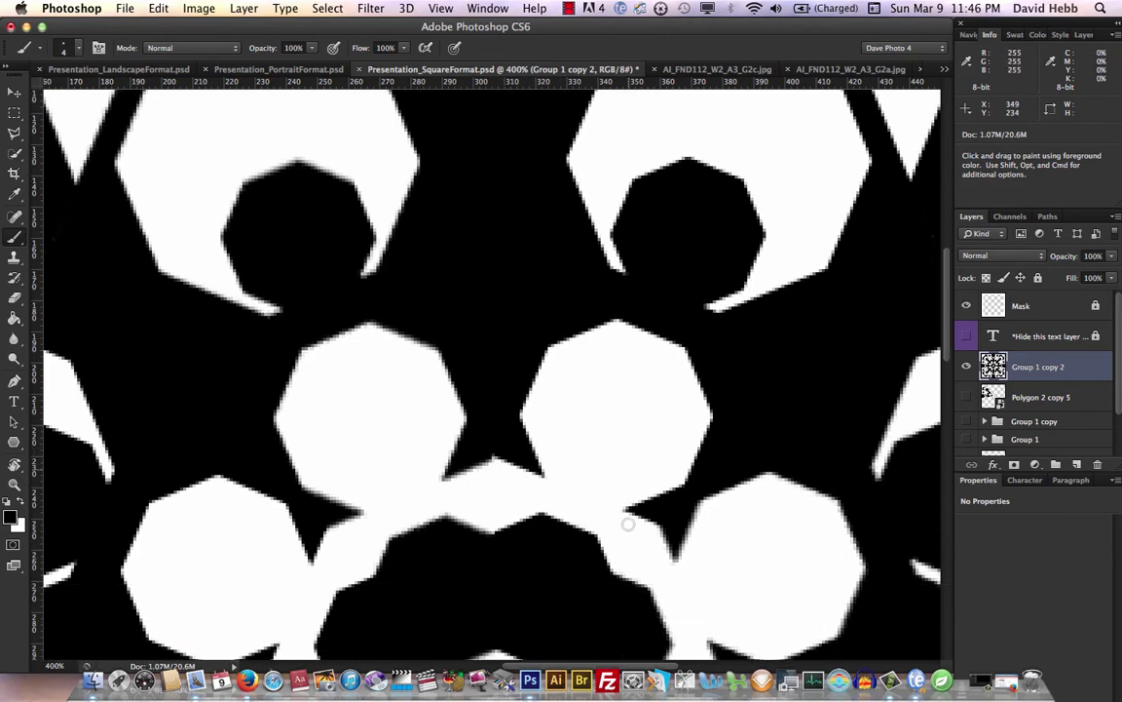
scroll(628, 524, right, 10)
scroll(628, 524, down, 4)
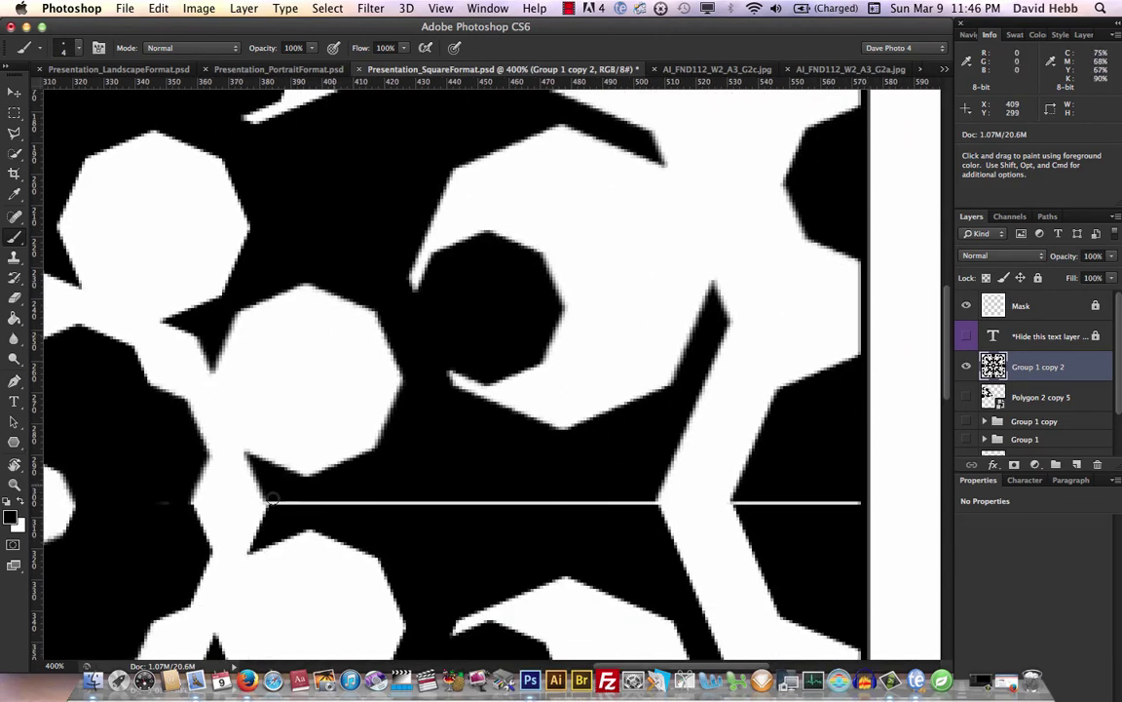
drag(272, 500, 651, 503)
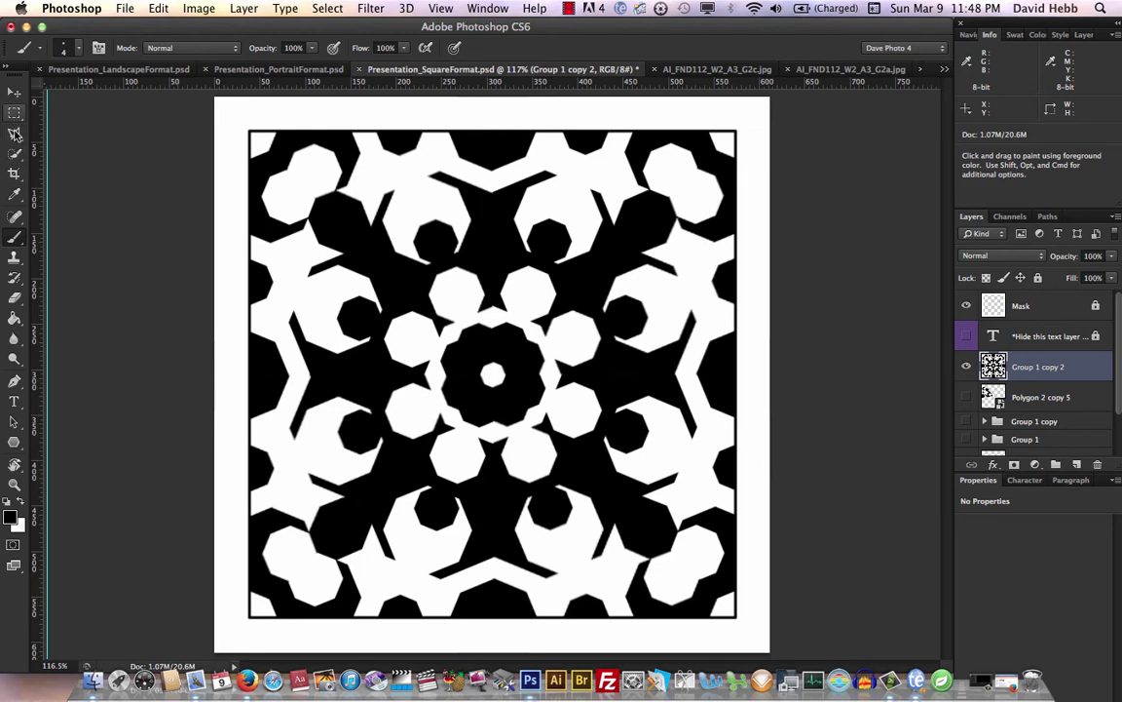
- Add a layer mask to the merged Group 1 copy 2 layer and make the mask the active editing target
key(l)
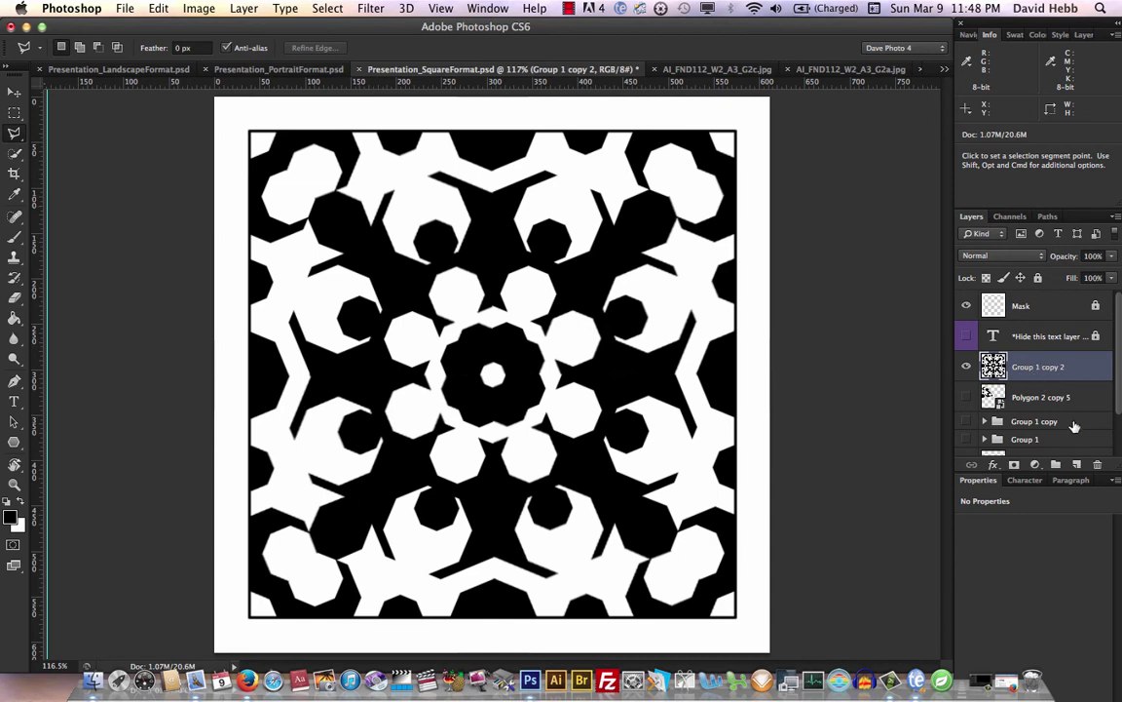
click(1014, 468)
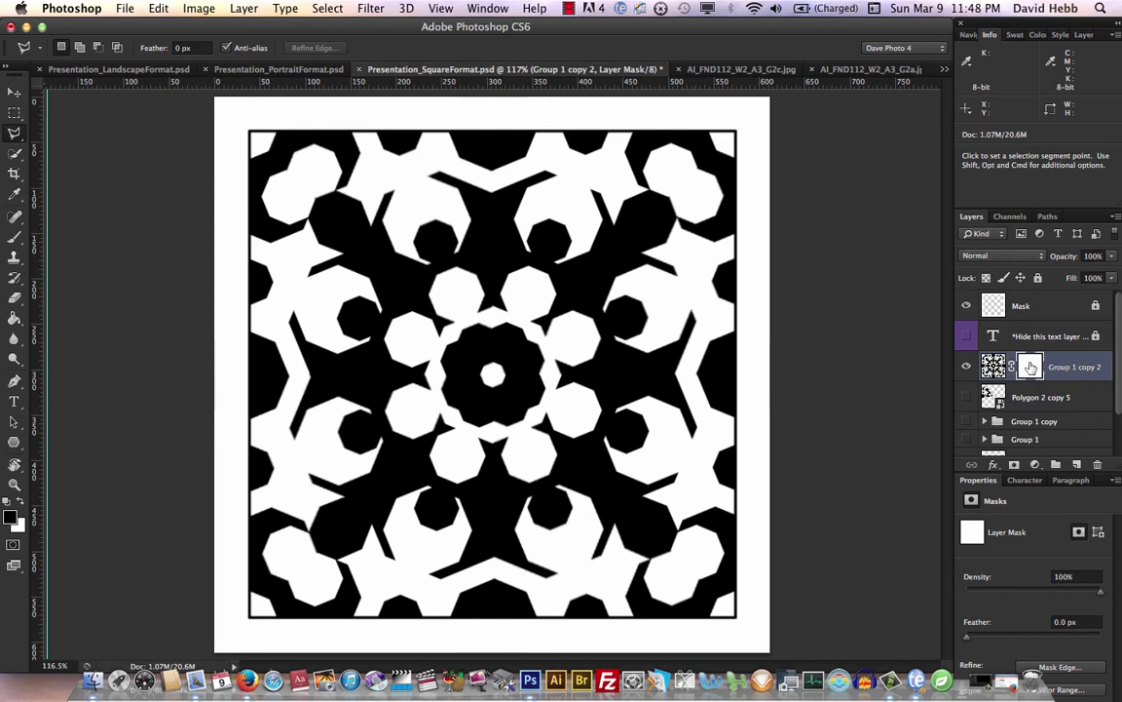
key(super+2)
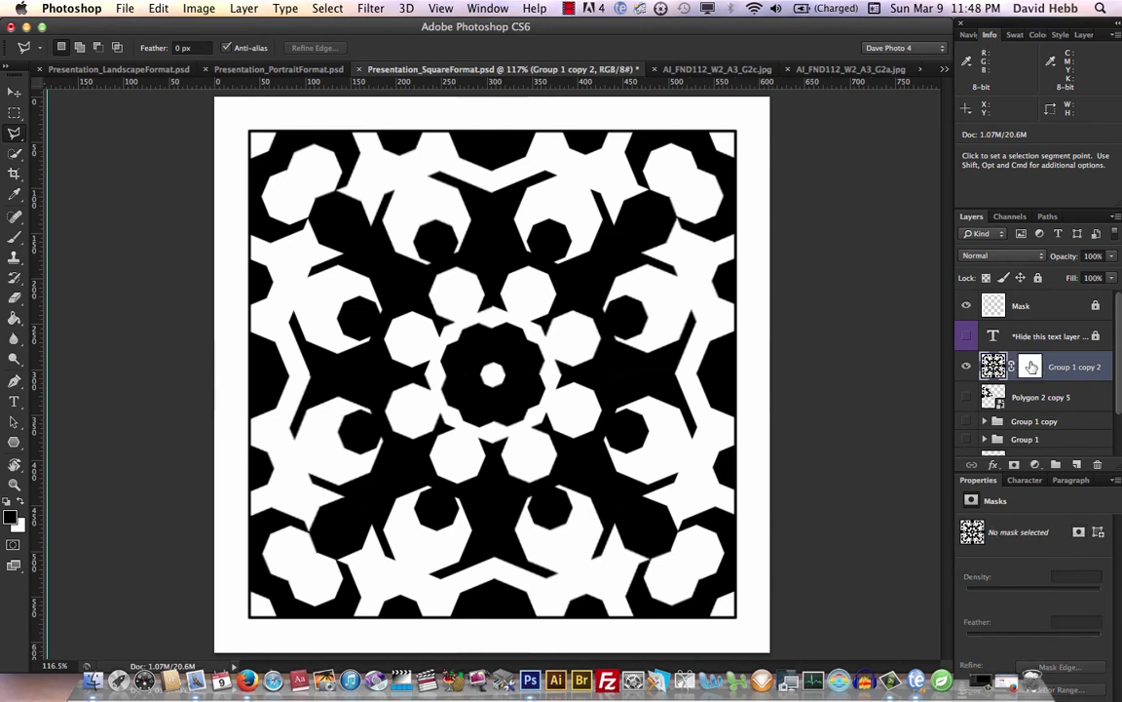
key(super+backslash)
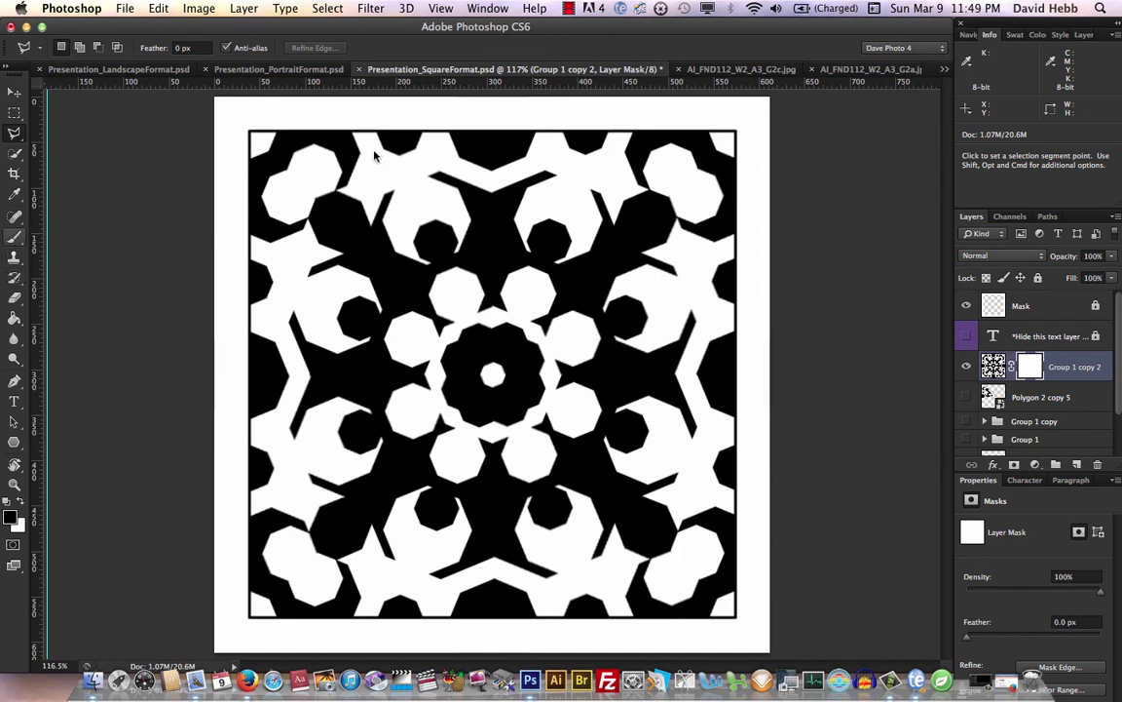
- Hide some shapes in the pattern's upper-left area by brushing black on the mask, and restore them by brushing white
key(b)
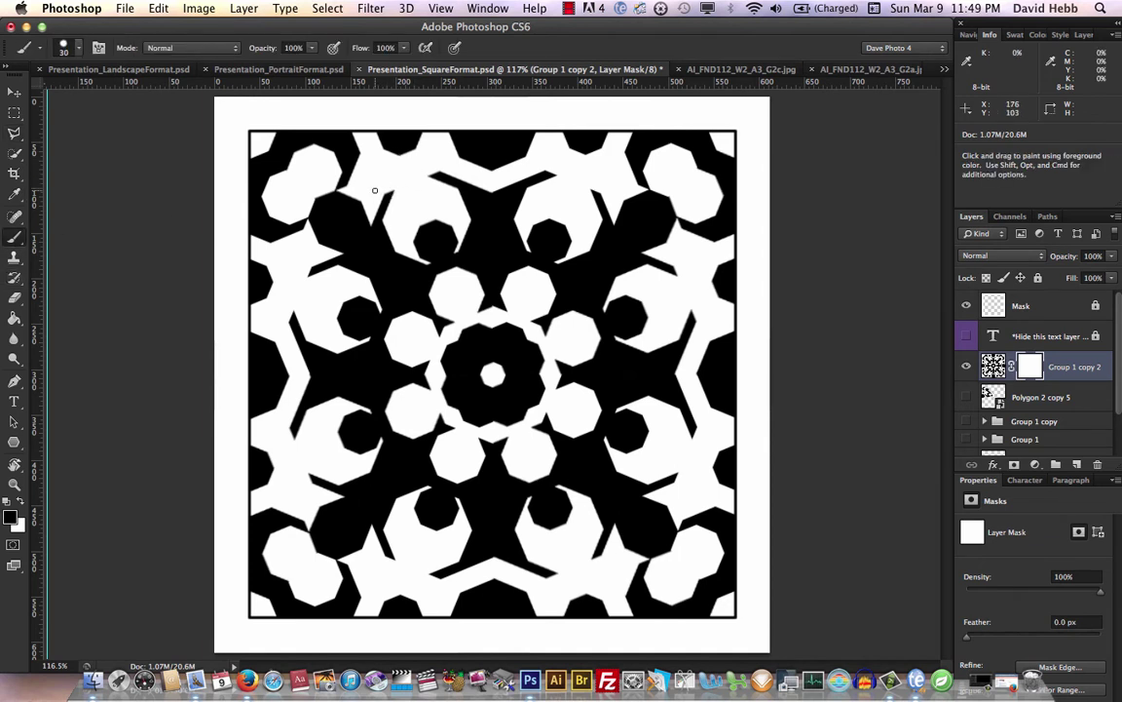
mouse_move(398, 226)
mouse_down()
mouse_move(416, 241)
mouse_move(344, 253)
mouse_move(390, 164)
mouse_move(358, 263)
mouse_up()
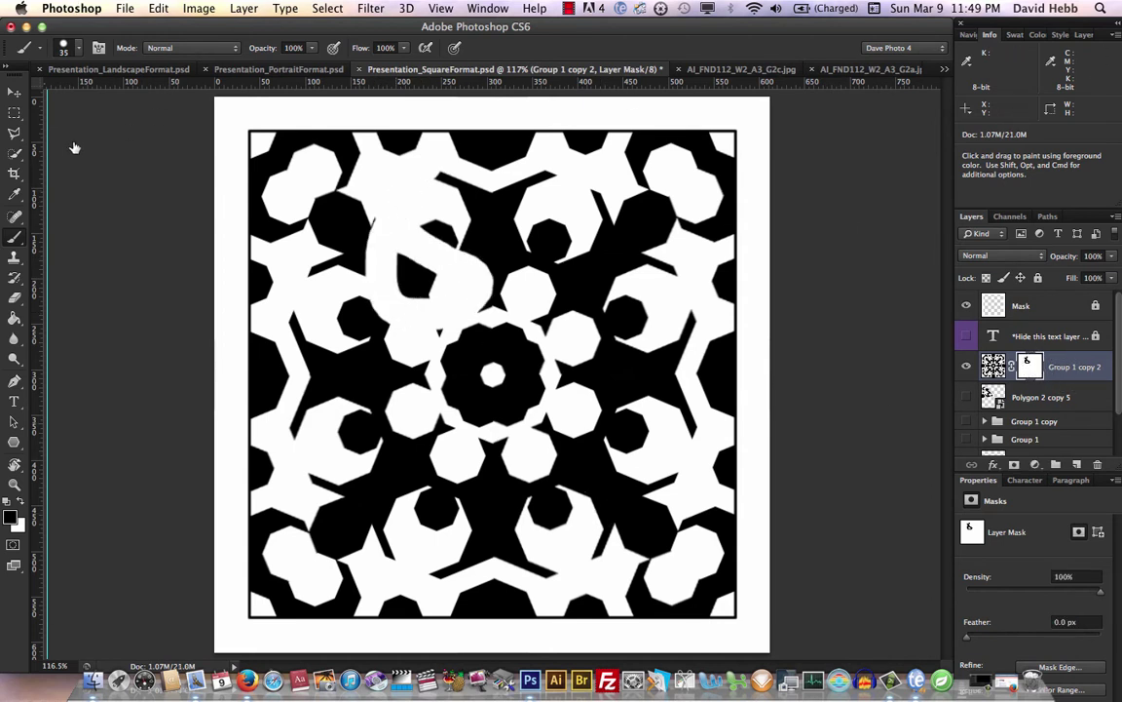
click(13, 498)
mouse_move(410, 197)
mouse_down()
mouse_move(397, 276)
mouse_move(366, 266)
mouse_move(410, 194)
mouse_move(432, 238)
mouse_move(434, 280)
mouse_move(473, 278)
mouse_move(461, 312)
mouse_move(417, 339)
mouse_move(460, 289)
mouse_move(421, 339)
mouse_move(340, 371)
mouse_move(394, 319)
mouse_move(456, 307)
mouse_move(469, 223)
mouse_move(448, 253)
mouse_move(403, 270)
mouse_move(463, 197)
mouse_move(397, 289)
mouse_move(434, 297)
mouse_up()
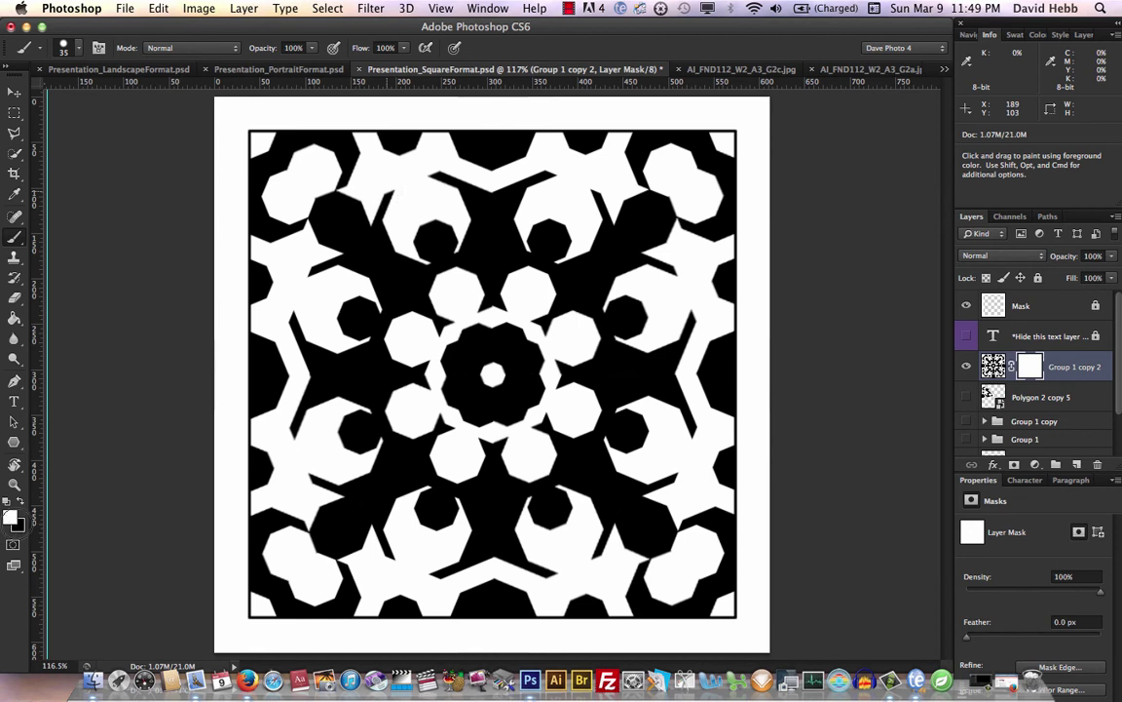
- Set the foreground back to black and mask out thin black spurs around the pattern with a 35 px brush
click(19, 502)
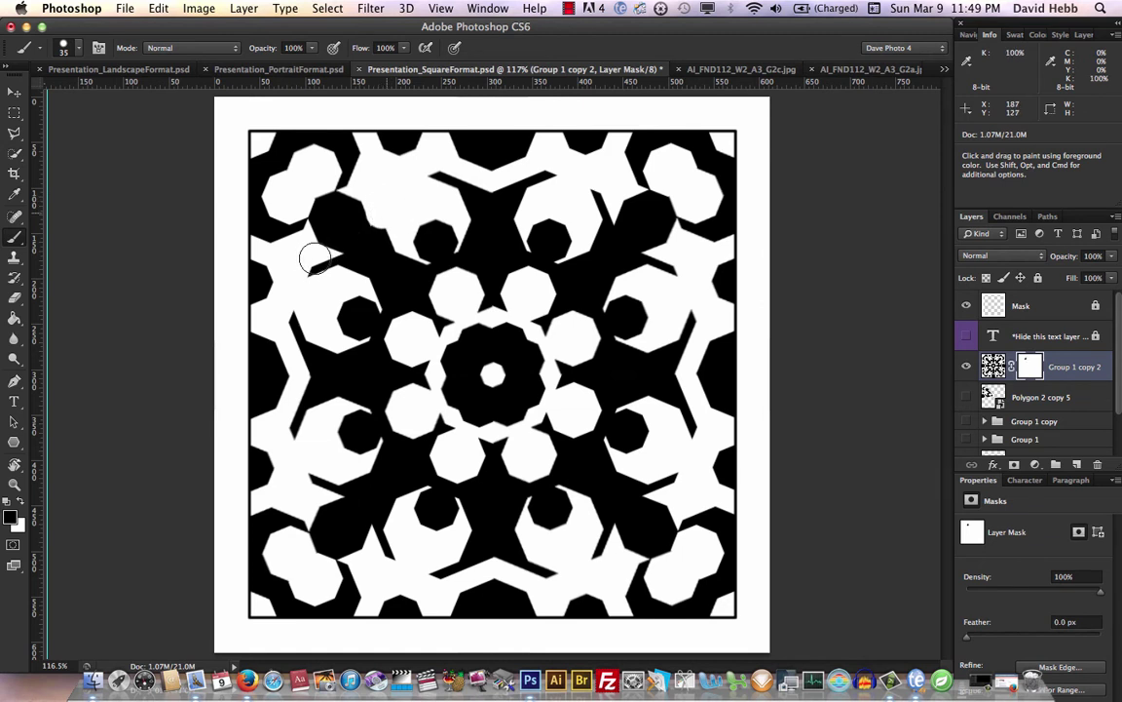
drag(382, 219, 394, 205)
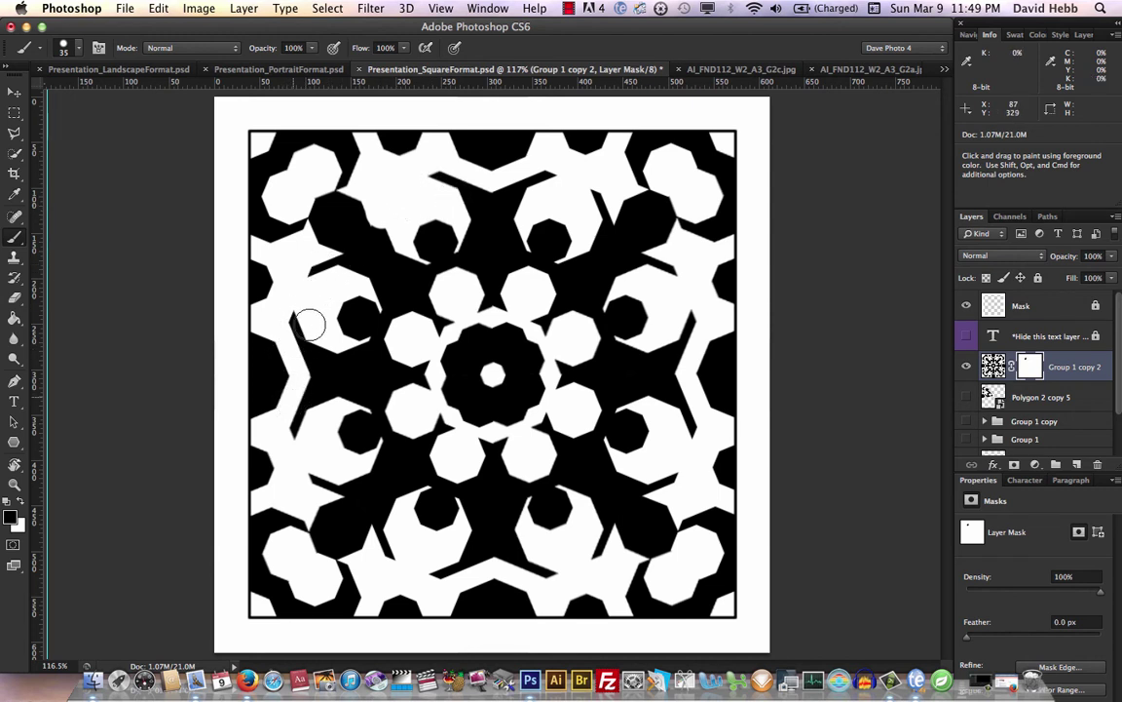
drag(292, 317, 269, 295)
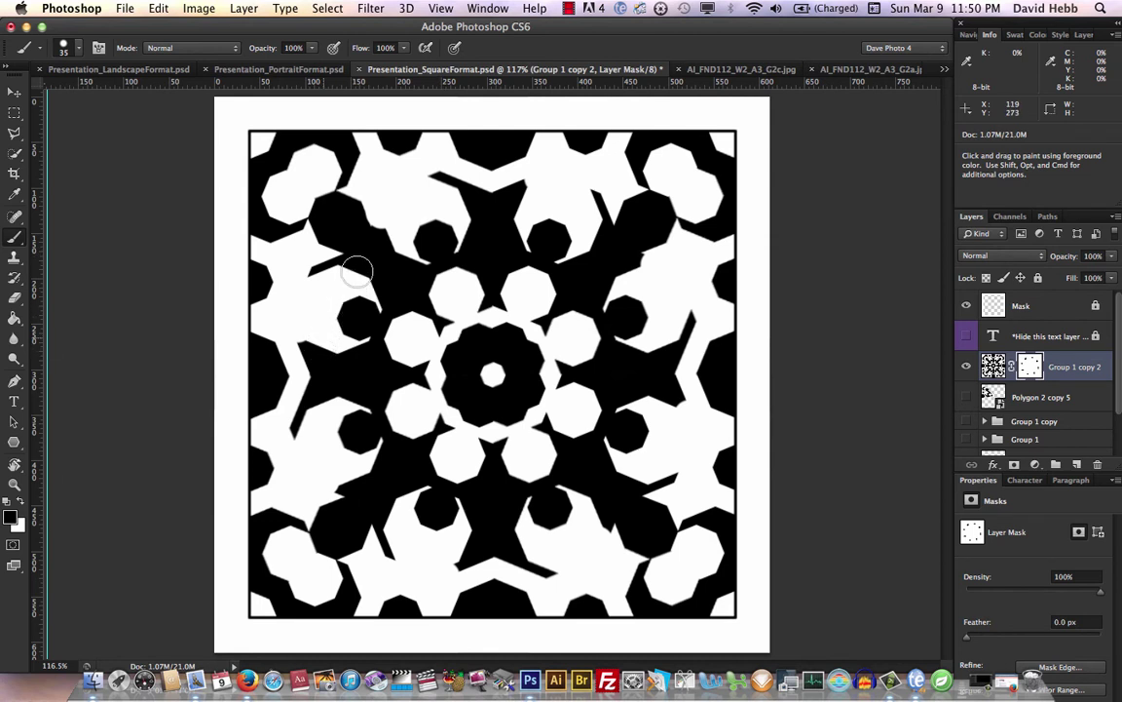
drag(364, 271, 368, 209)
- Reduce the brush to 10 px and mask a short stroke out of each of the four black diagonal corner shapes
key(bracketleft)
key(bracketleft)
drag(338, 219, 363, 207)
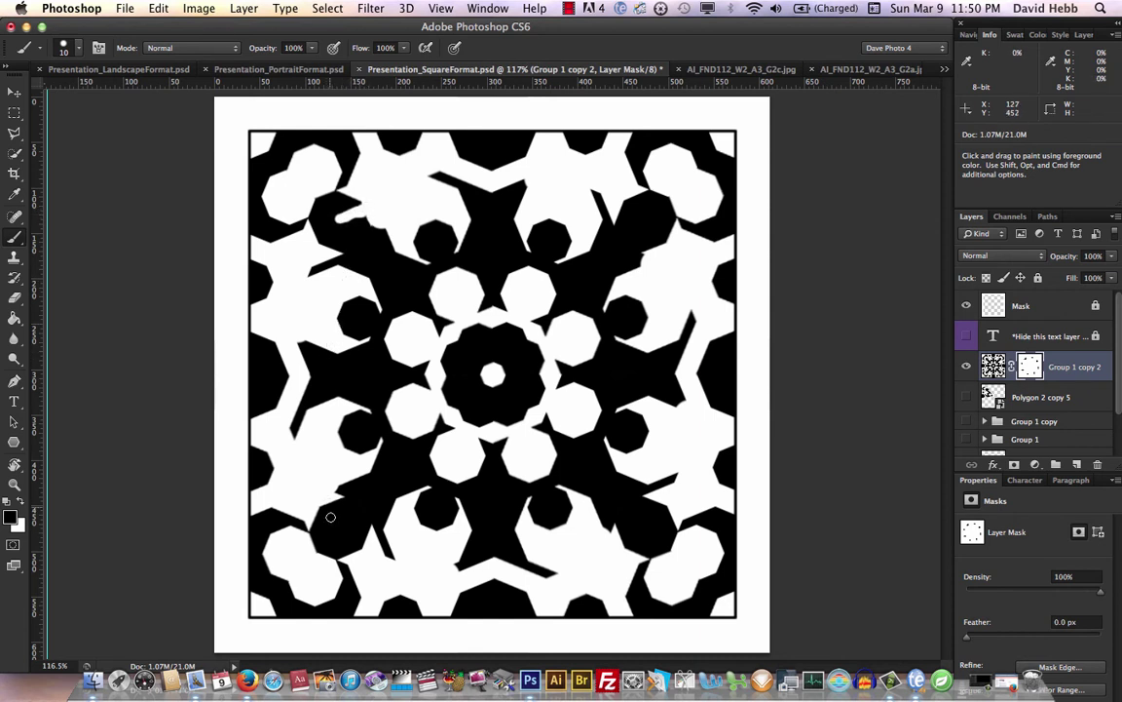
drag(340, 535, 333, 504)
drag(644, 531, 639, 547)
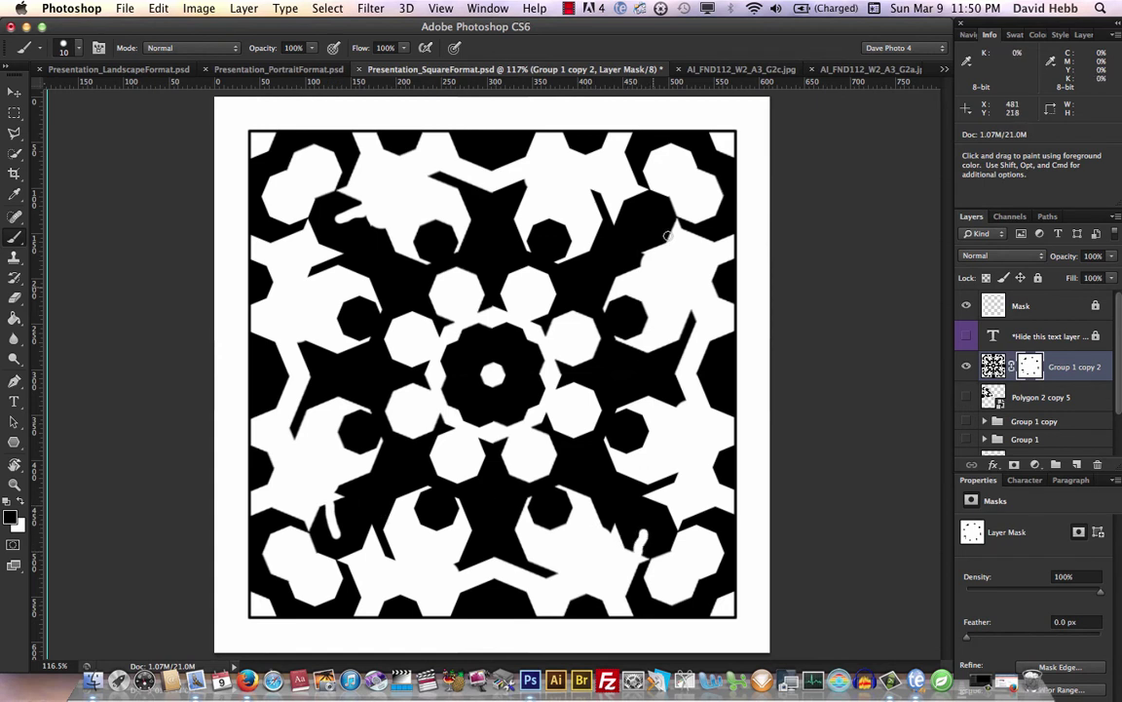
drag(651, 231, 667, 237)
- Mask out eight small spots in the black areas around the central ring with the 10 px brush
click(490, 245)
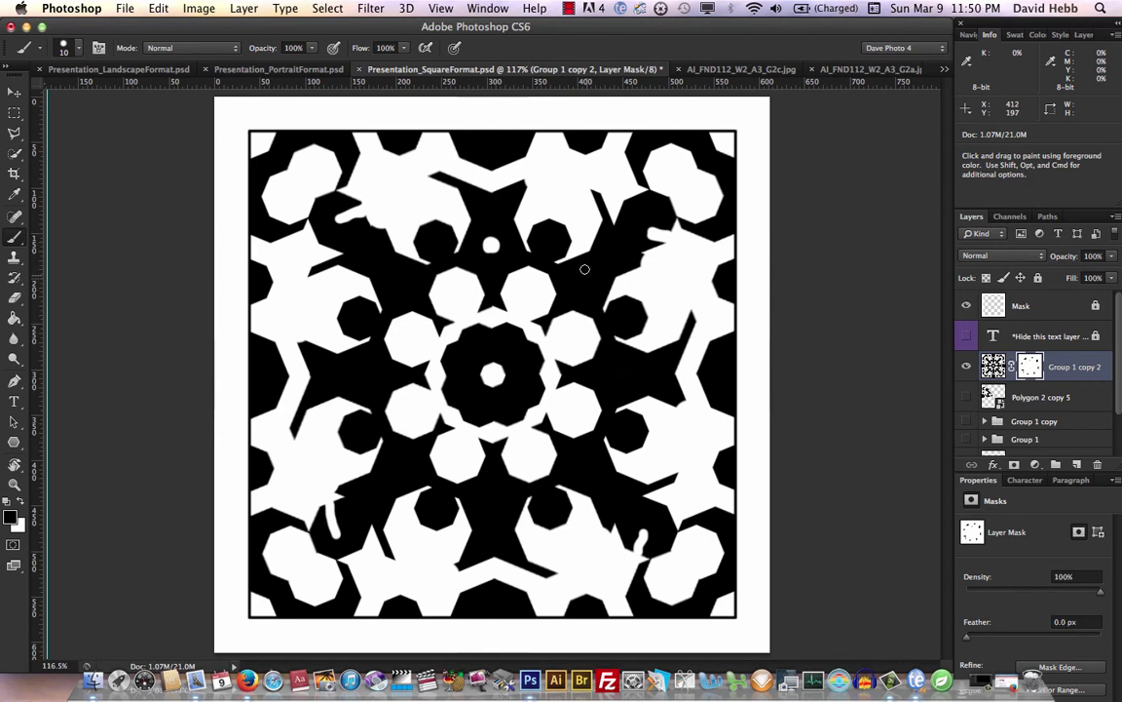
drag(585, 269, 585, 280)
drag(617, 363, 617, 376)
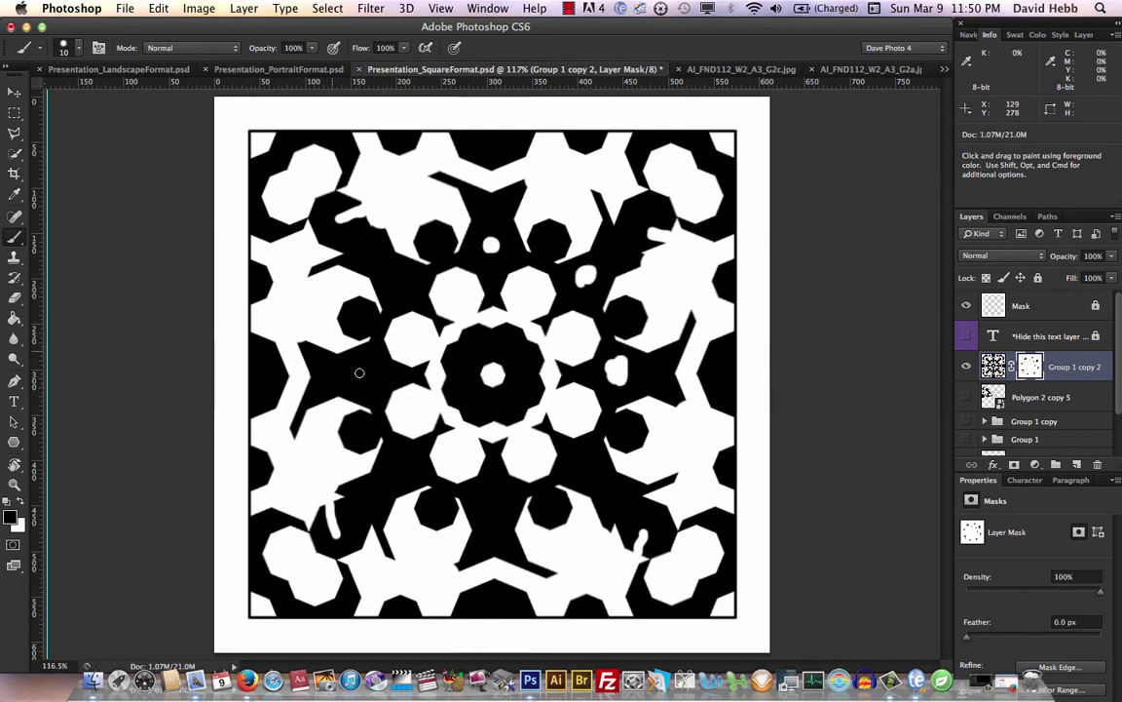
drag(355, 376, 366, 364)
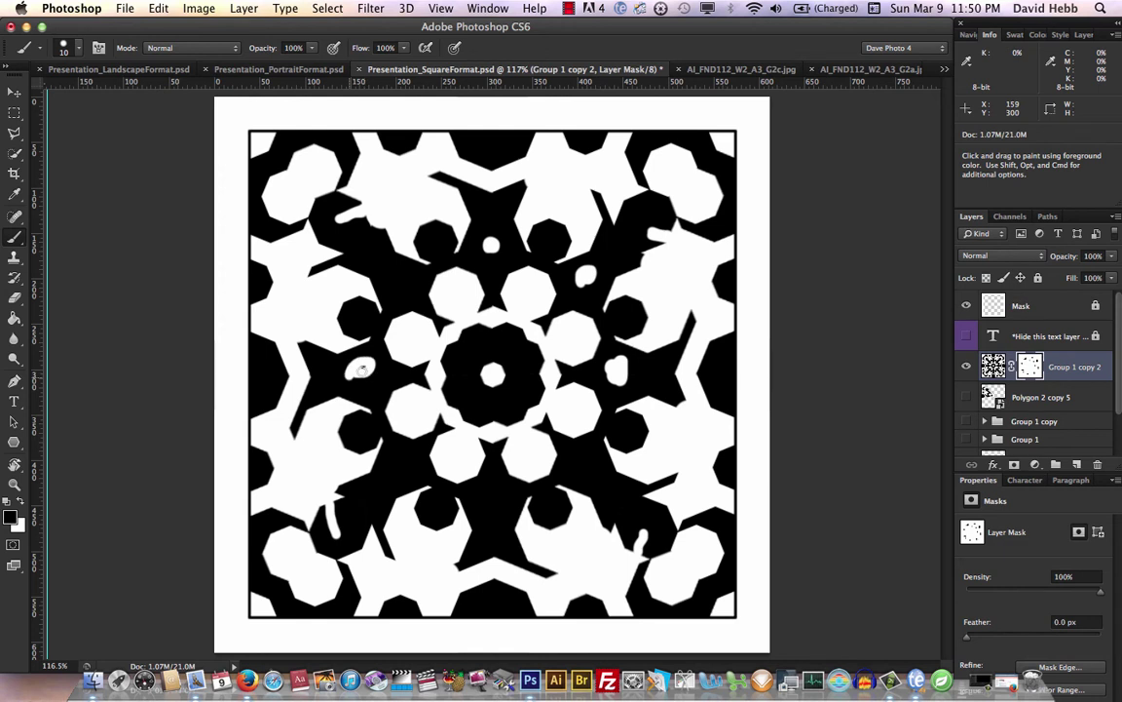
click(401, 283)
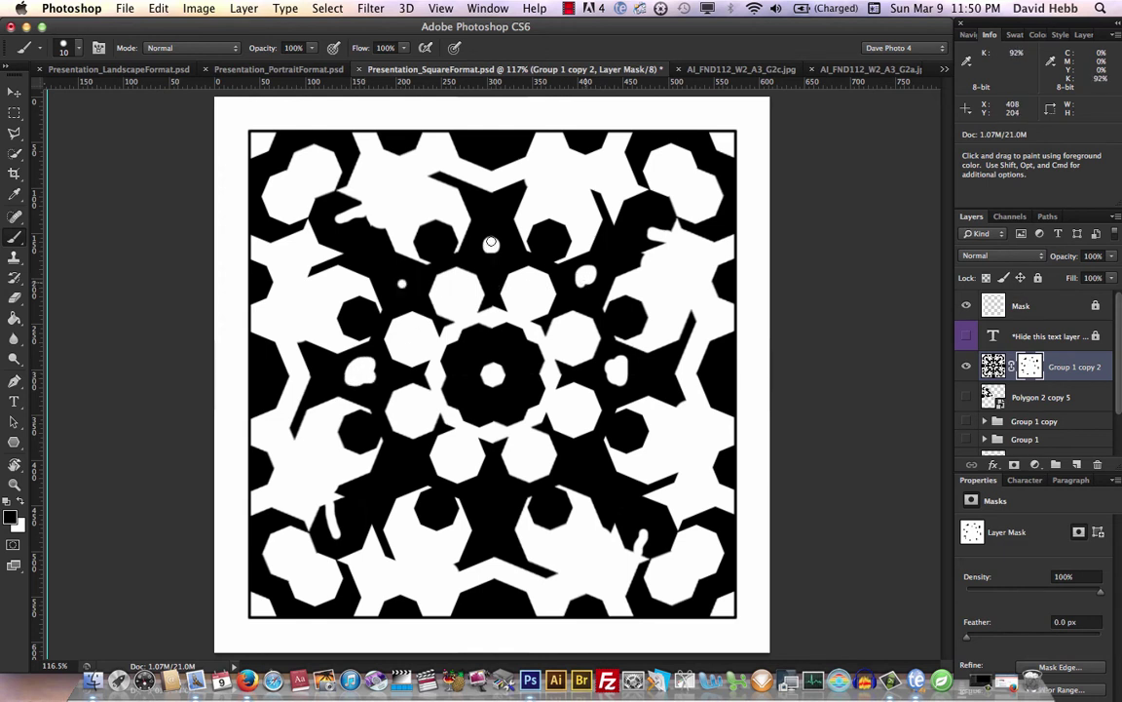
mouse_move(495, 233)
mouse_down()
mouse_move(480, 262)
mouse_move(493, 244)
mouse_move(492, 296)
mouse_move(490, 245)
mouse_up()
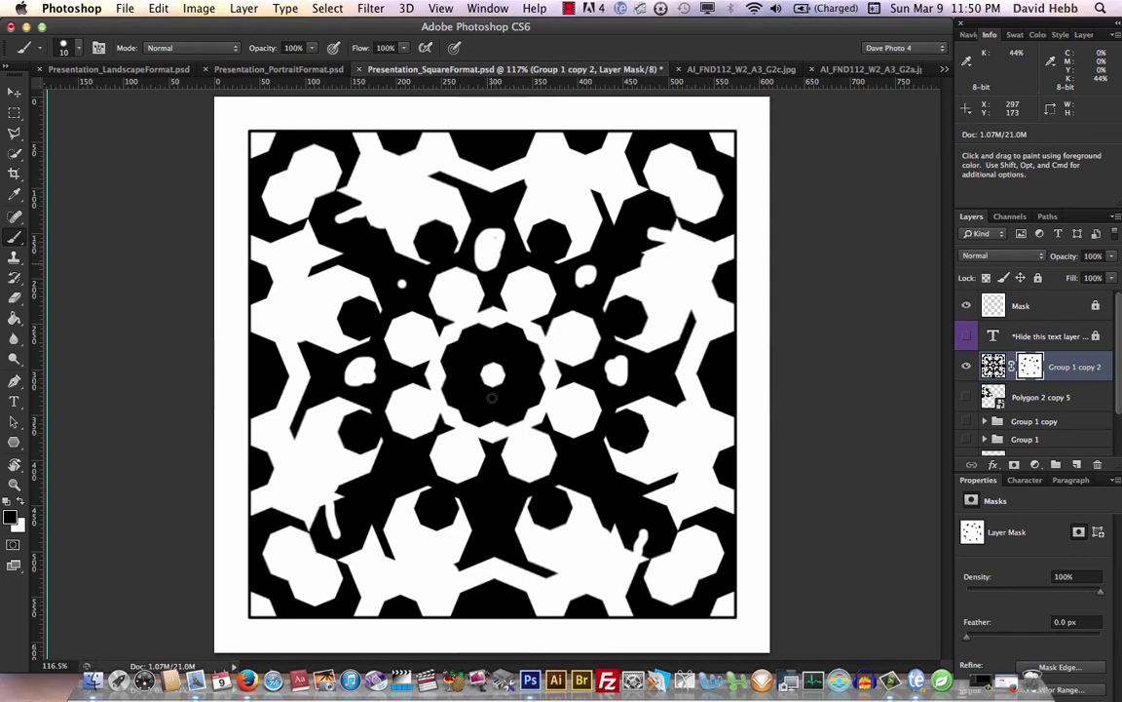
drag(495, 509, 490, 497)
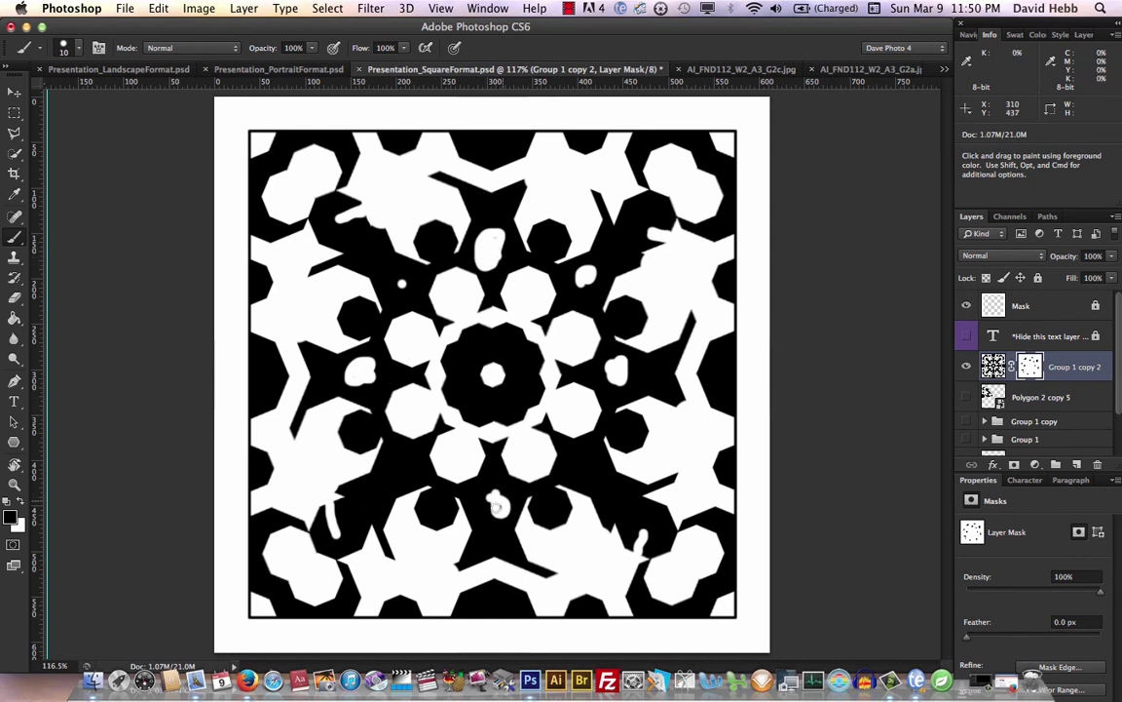
click(394, 464)
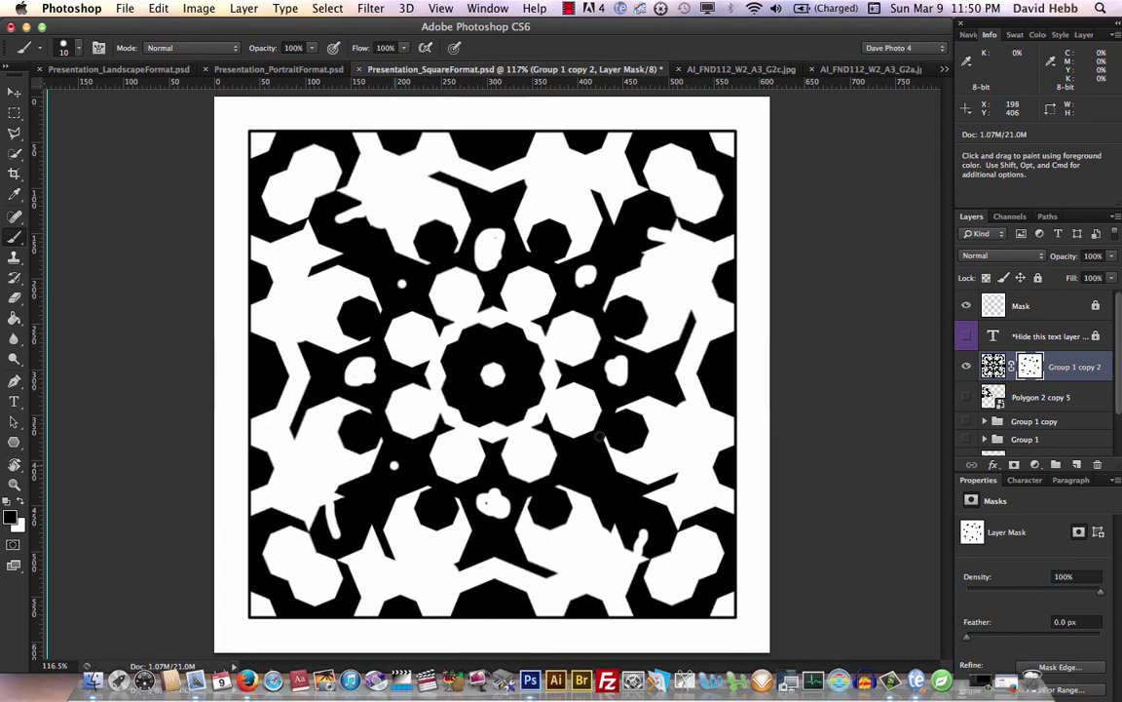
click(583, 467)
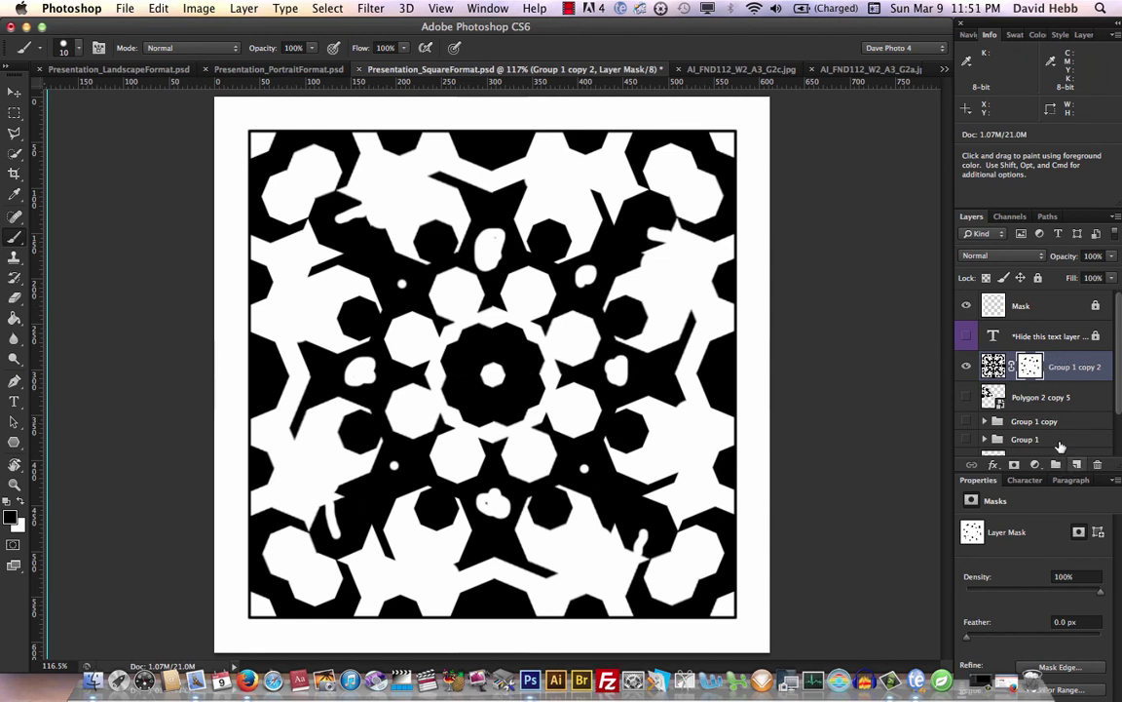
- Create a new layer above Group 1 copy 2 and keep black (000000) as the foreground colour
click(1076, 465)
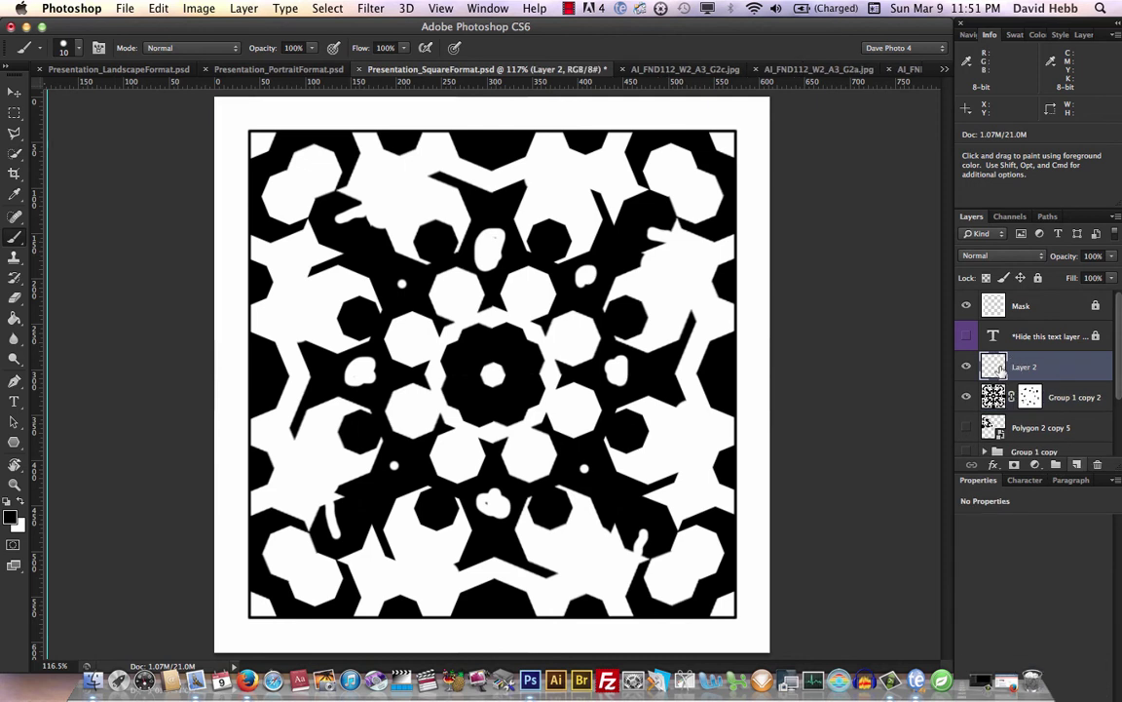
click(10, 517)
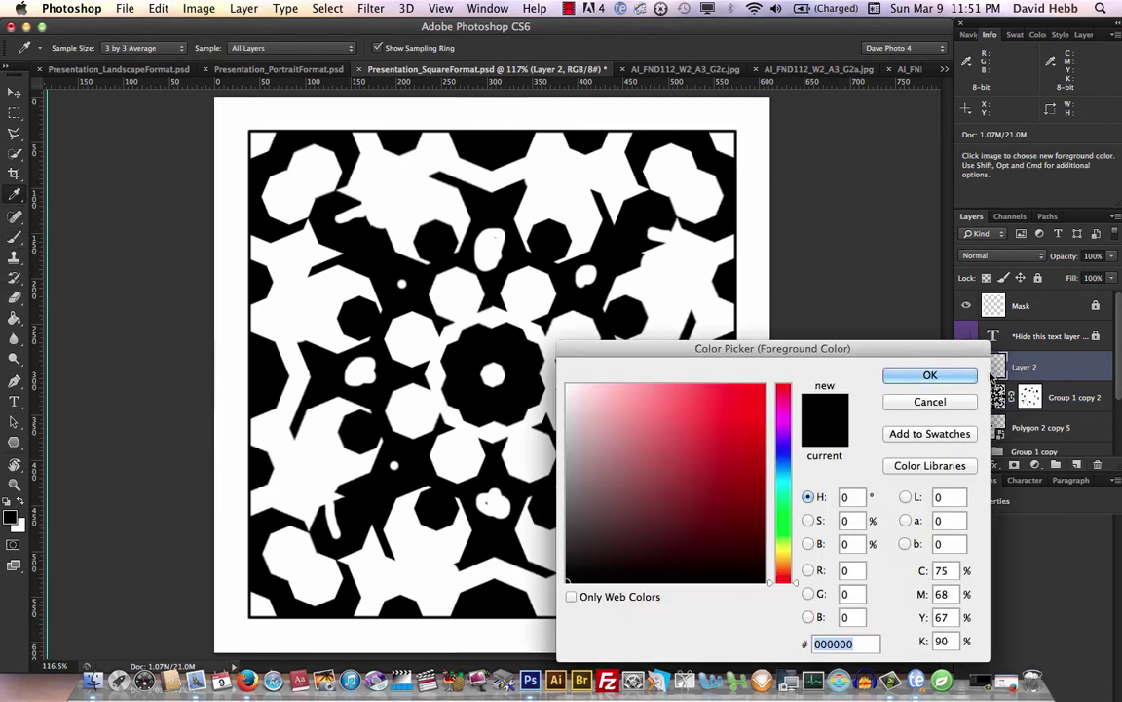
click(929, 375)
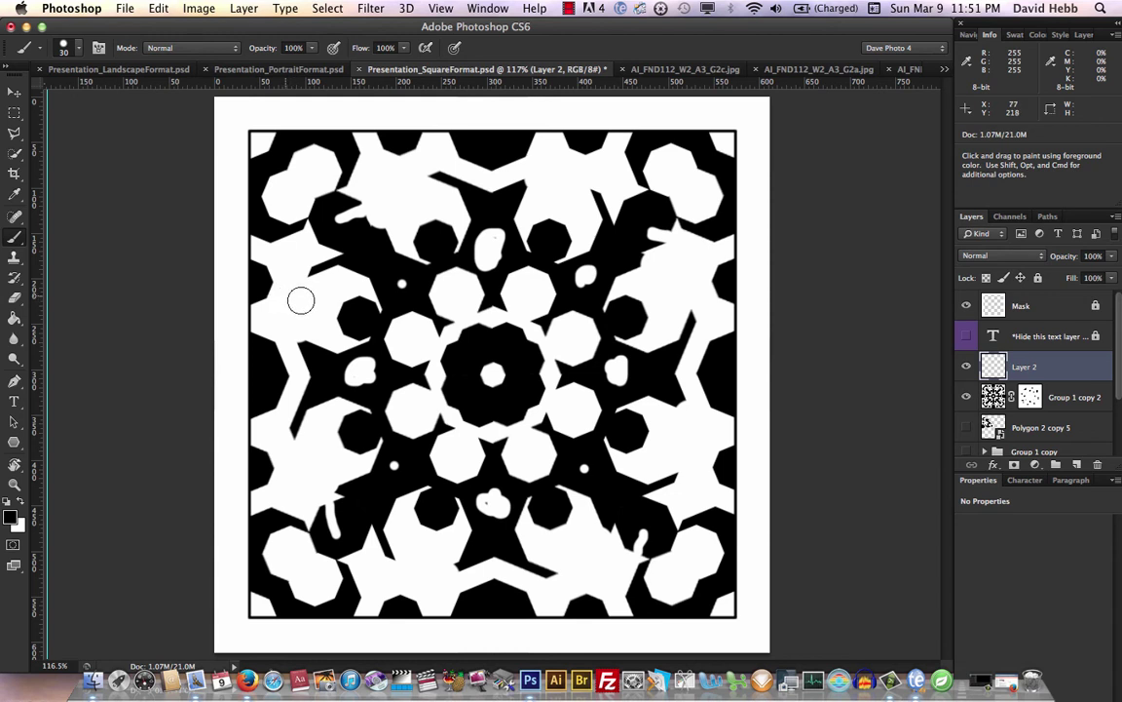
- Paint eight black spots with a 30 px brush on Layer 2 in the white shapes around the outer part of the pattern
drag(301, 300, 304, 304)
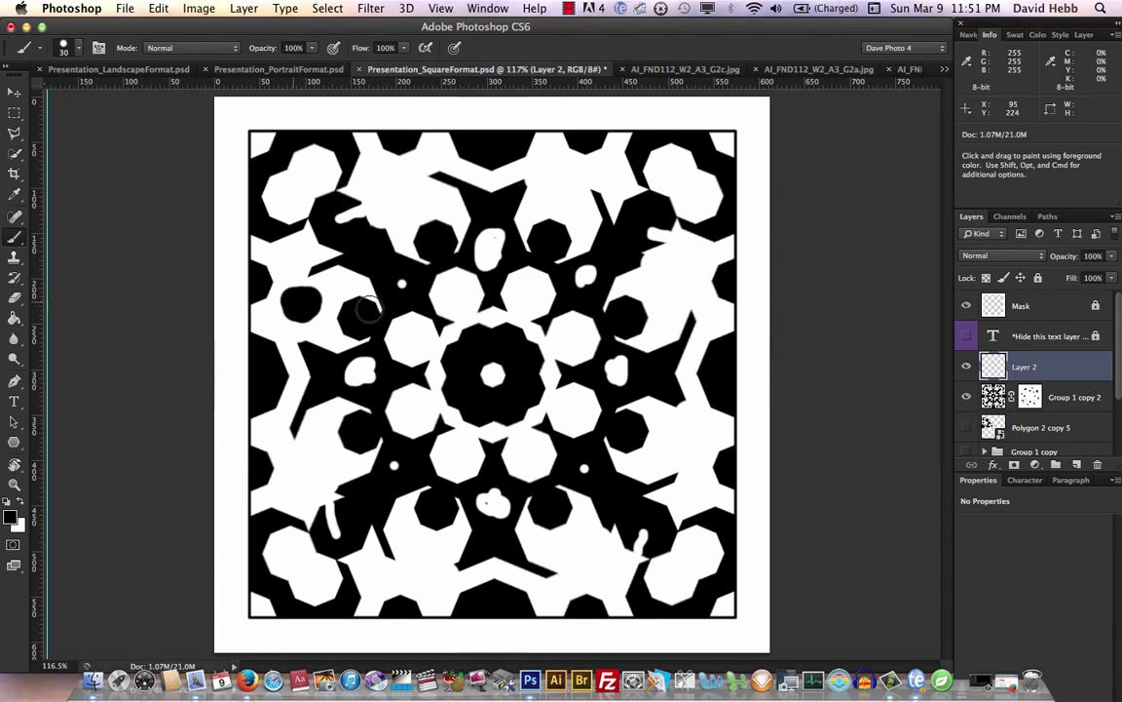
click(396, 185)
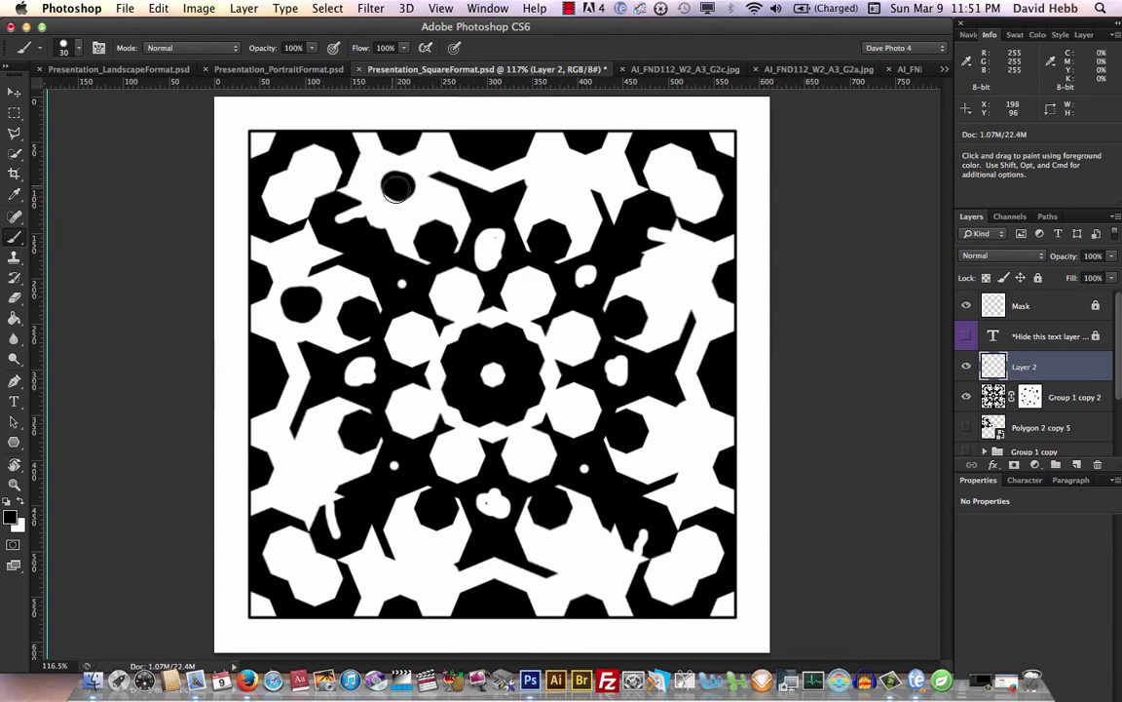
click(553, 179)
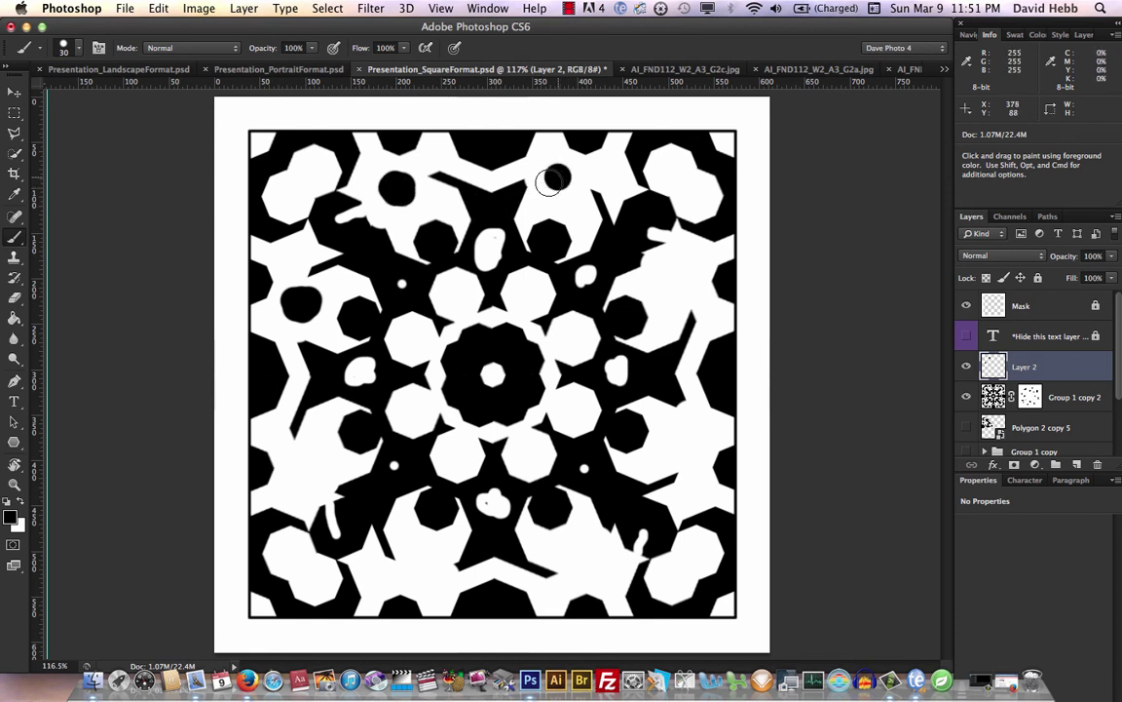
drag(549, 181, 553, 177)
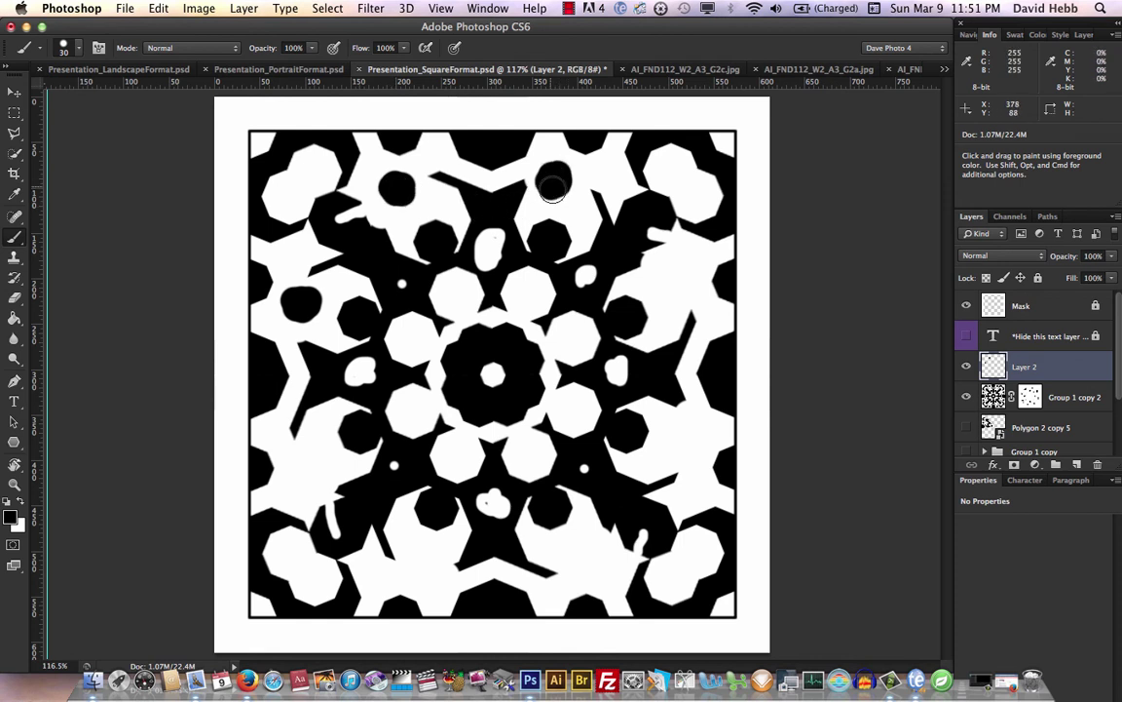
click(675, 283)
click(672, 439)
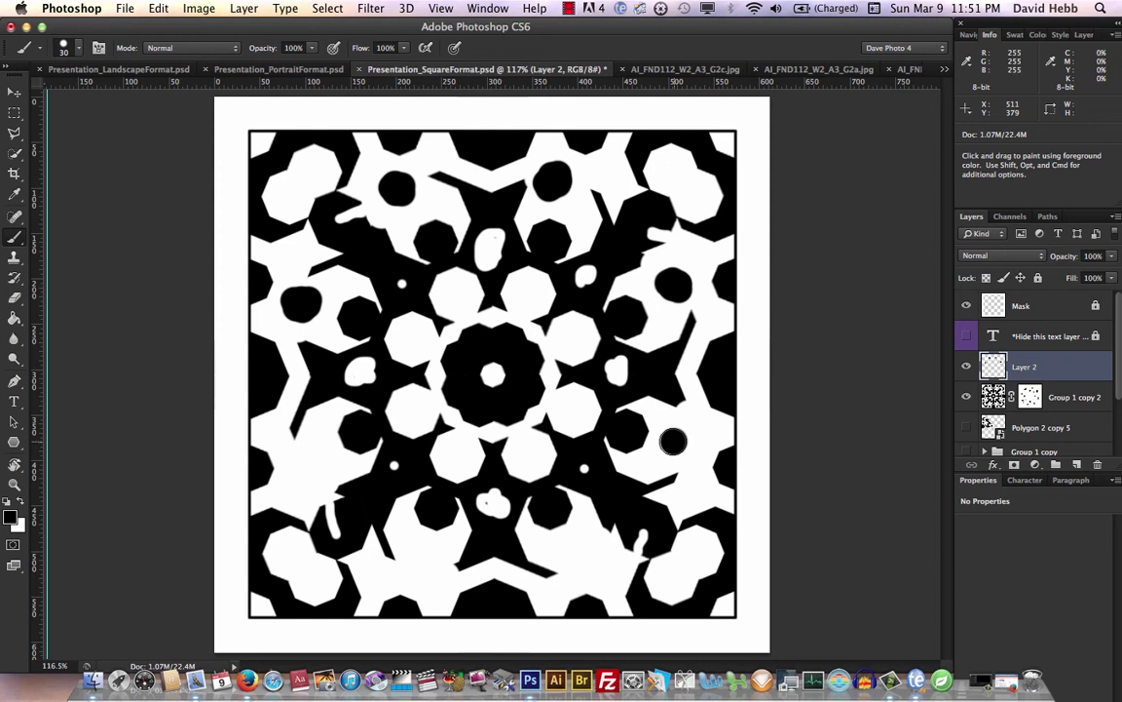
click(578, 552)
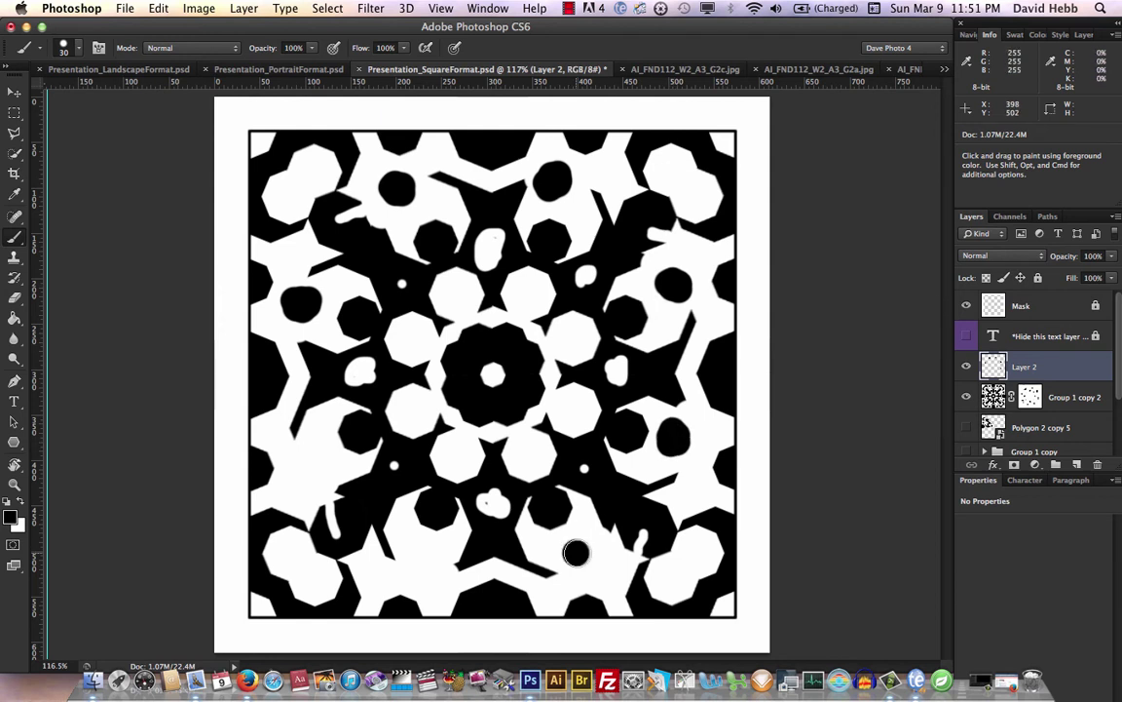
click(414, 563)
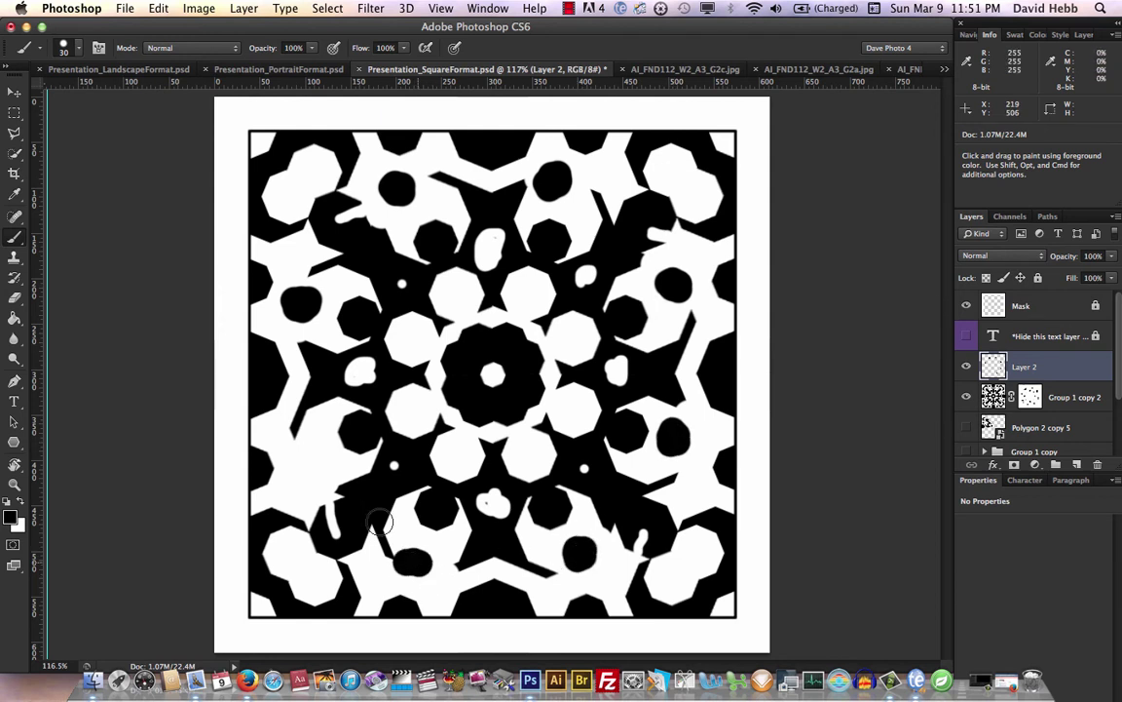
click(307, 453)
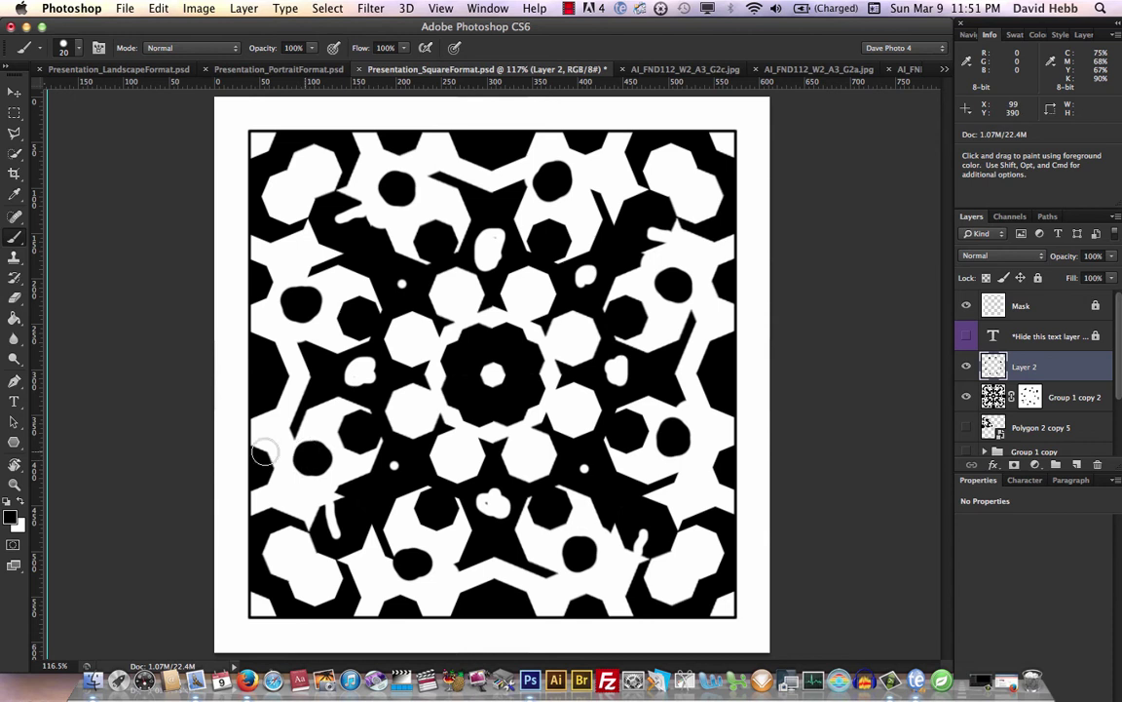
- Reduce the brush to 10 px and dab small black dots in the white areas along the lower-left and bottom of the pattern
key(bracketleft)
key(bracketleft)
click(274, 432)
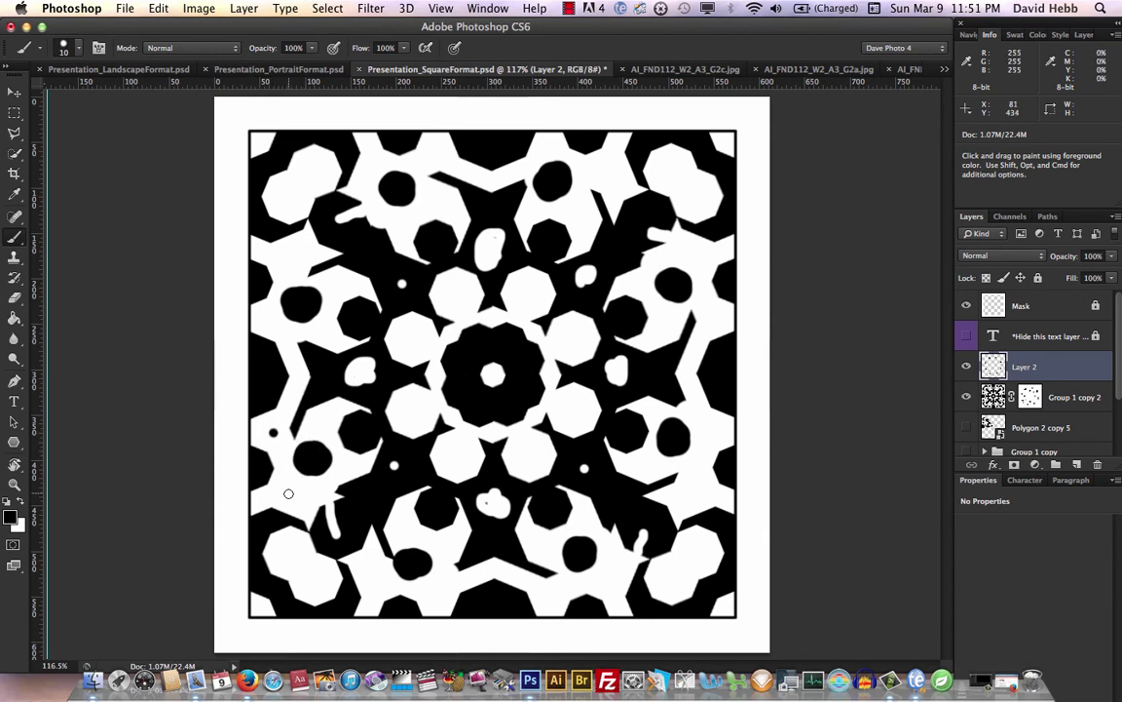
click(288, 493)
click(368, 569)
click(281, 465)
click(405, 587)
click(439, 593)
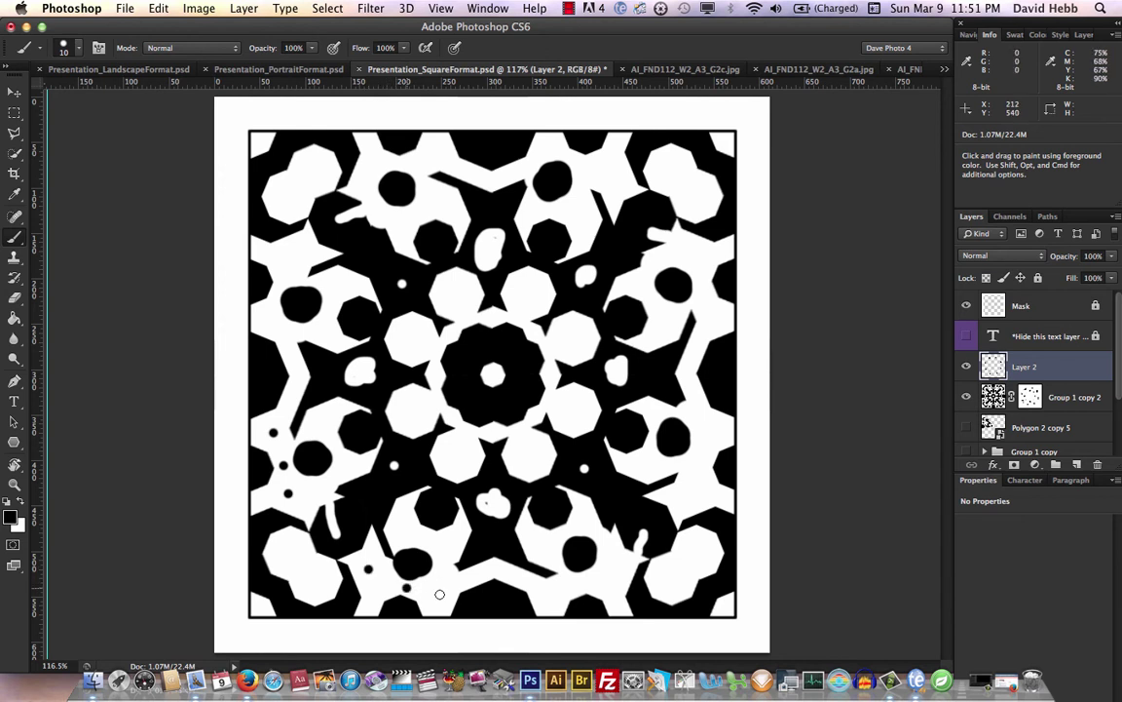
click(592, 584)
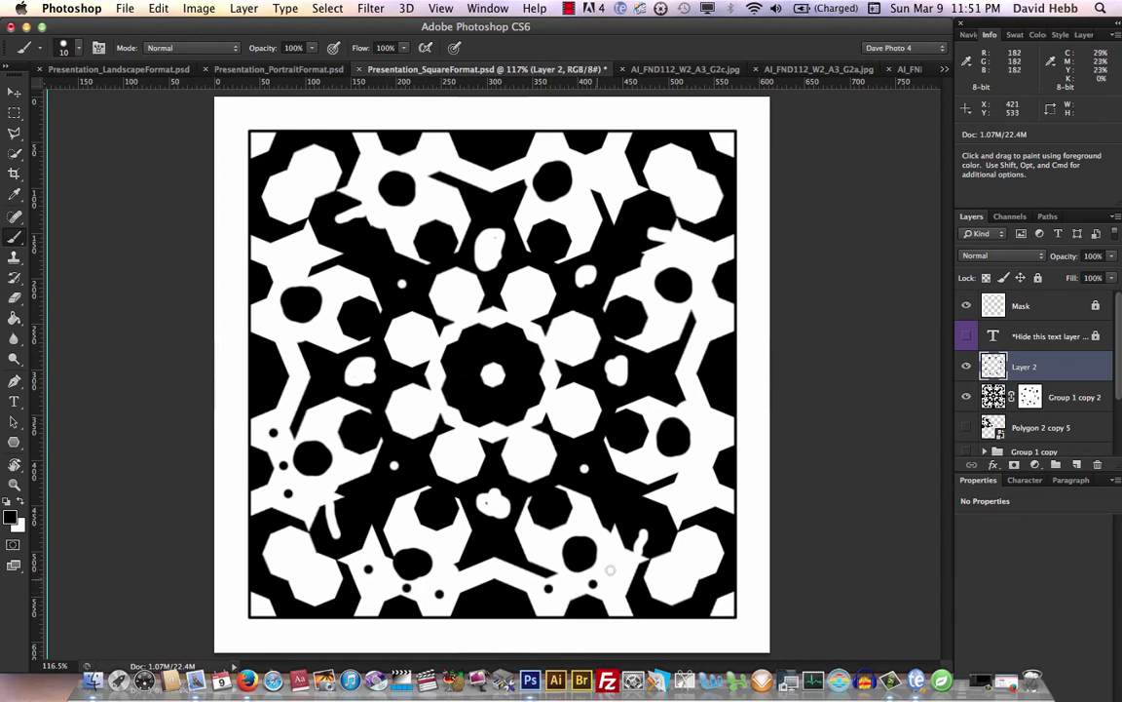
- Dab 20 px black dots in the white areas along the right side, top and upper left of the pattern
click(690, 487)
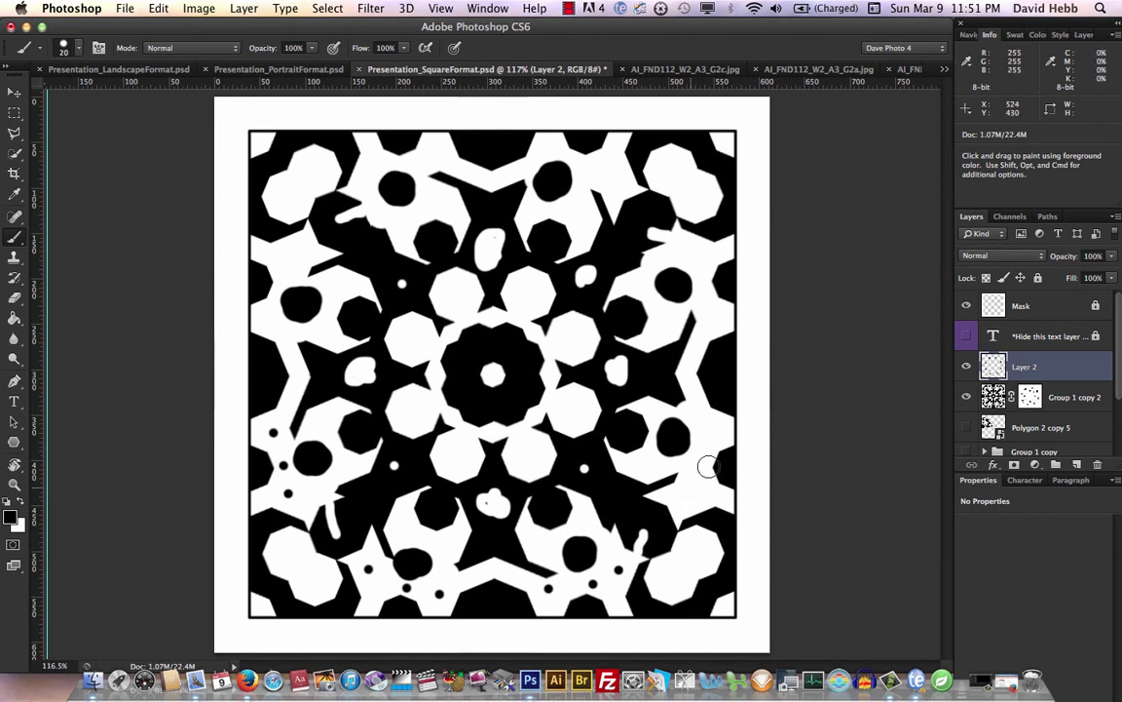
click(712, 429)
click(607, 173)
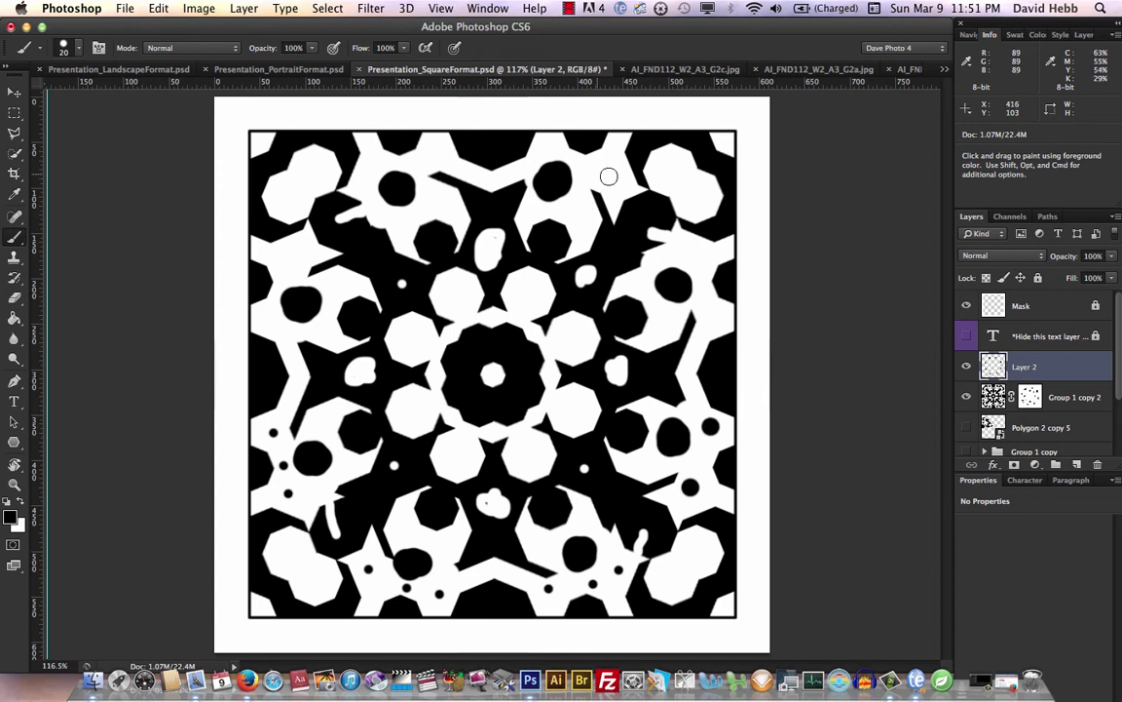
click(434, 155)
click(295, 257)
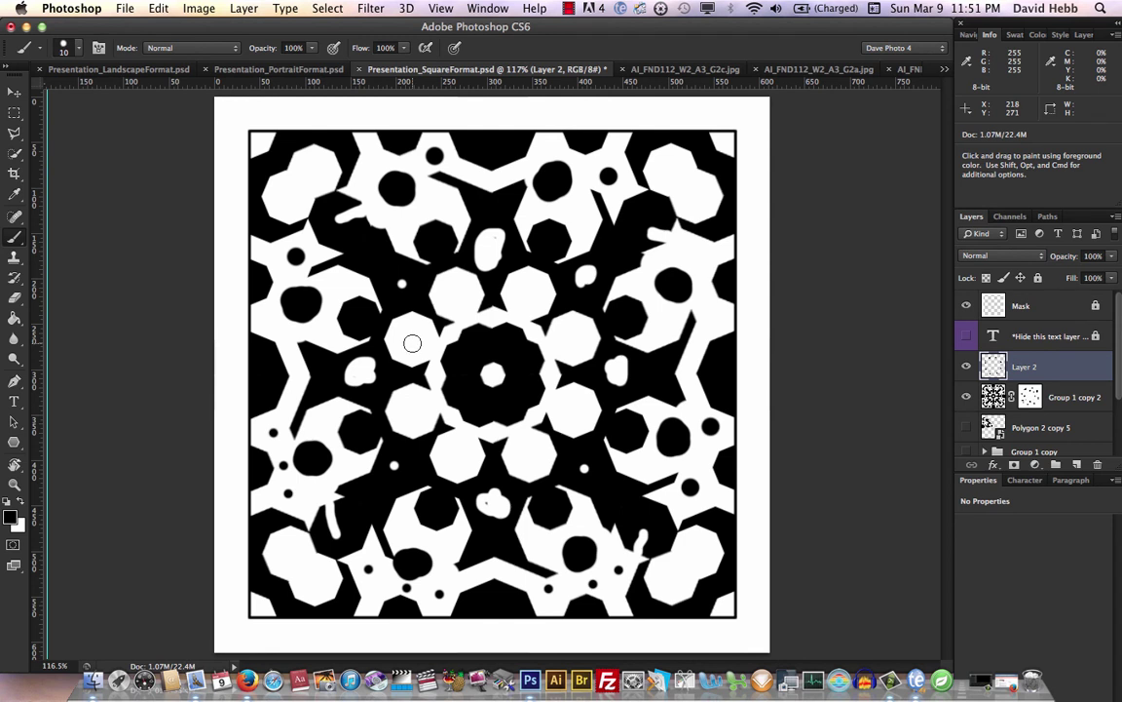
- Dab a 10 px black dot in three white octagons along the top and upper left of the central ring
click(412, 336)
click(457, 296)
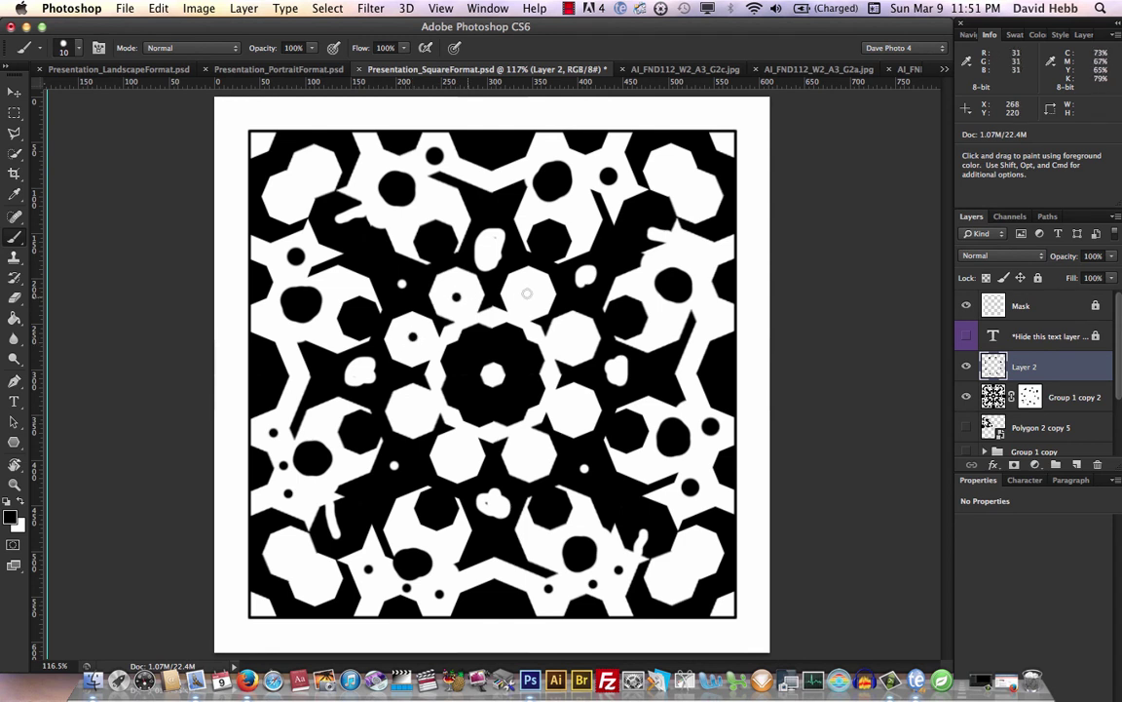
click(525, 292)
- Hide Layer 2 and the masked Group 1 copy 2 layer
click(965, 366)
click(968, 425)
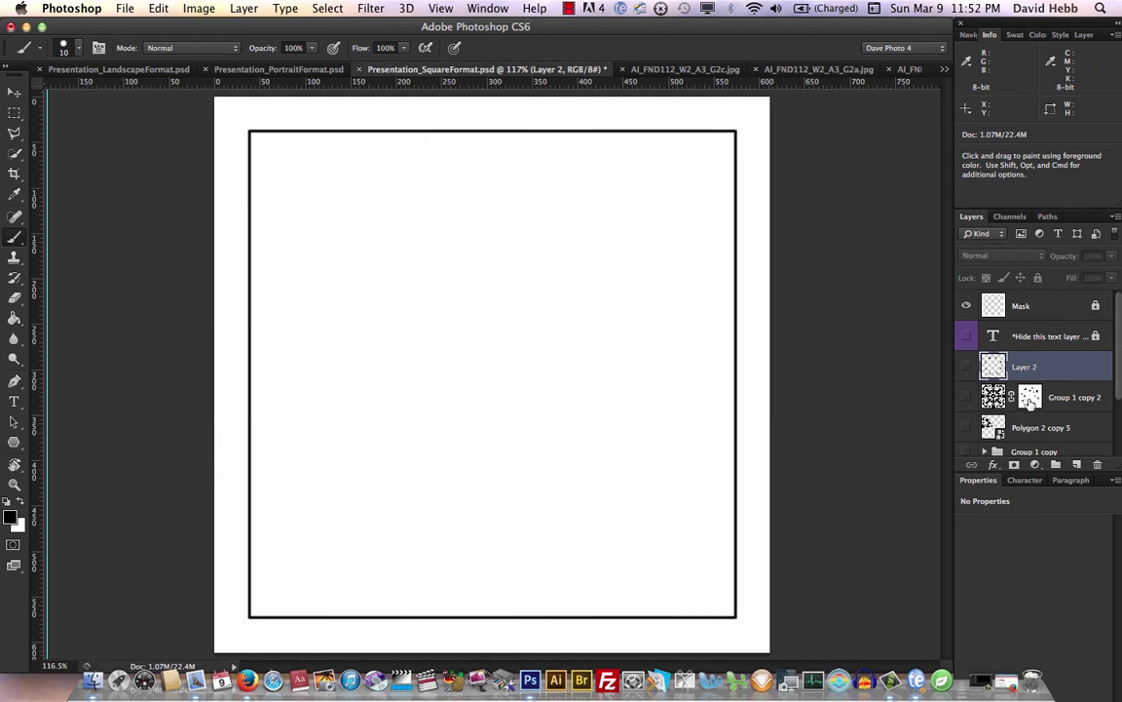
- Expand the Group 1 copy group and show its Layer 1 copy 7 and Layer 1 copy 6 layers
scroll(1030, 401, down, 3)
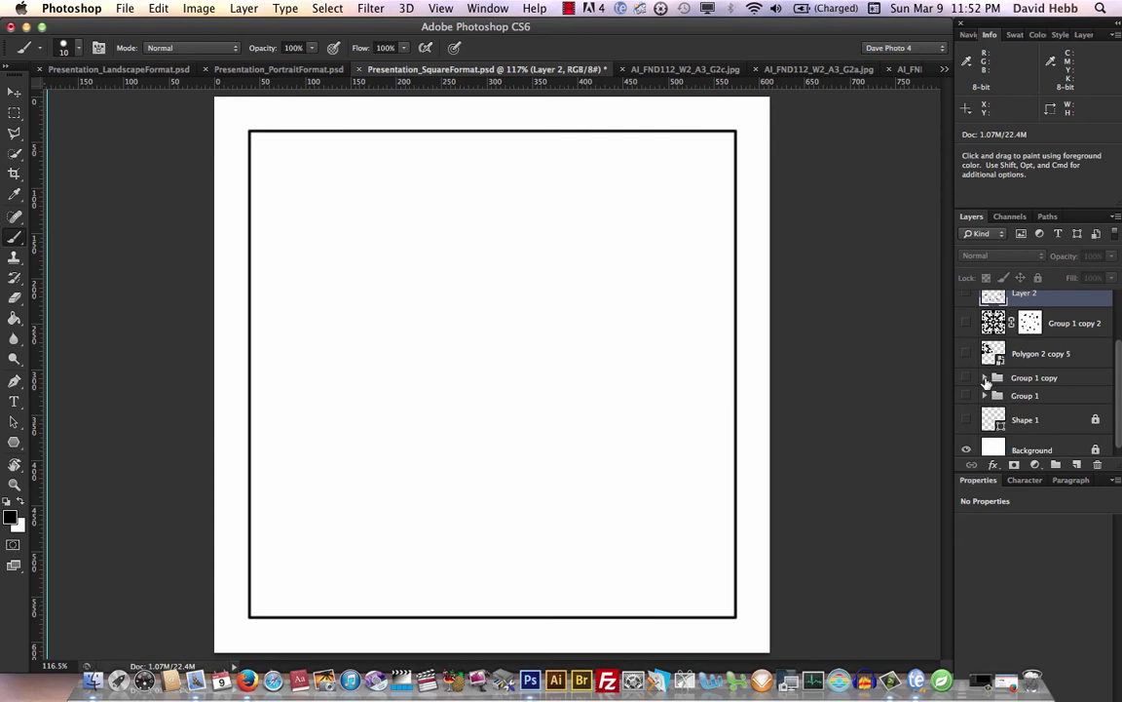
click(985, 378)
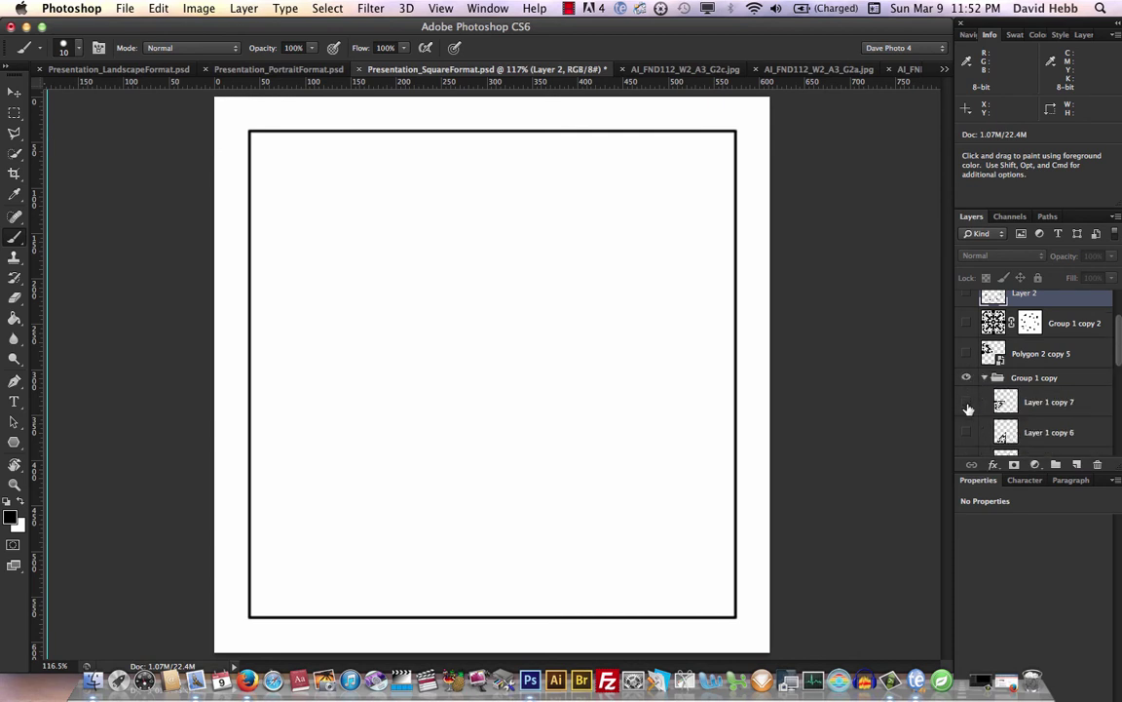
click(967, 405)
click(967, 432)
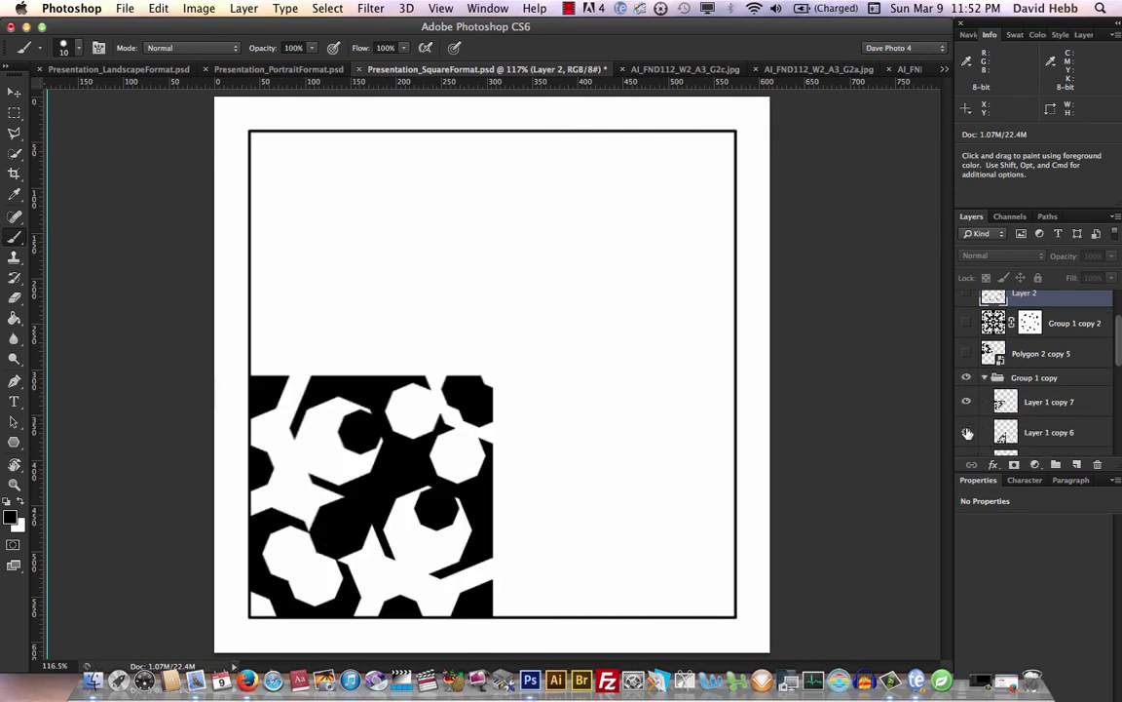
scroll(968, 433, down, 3)
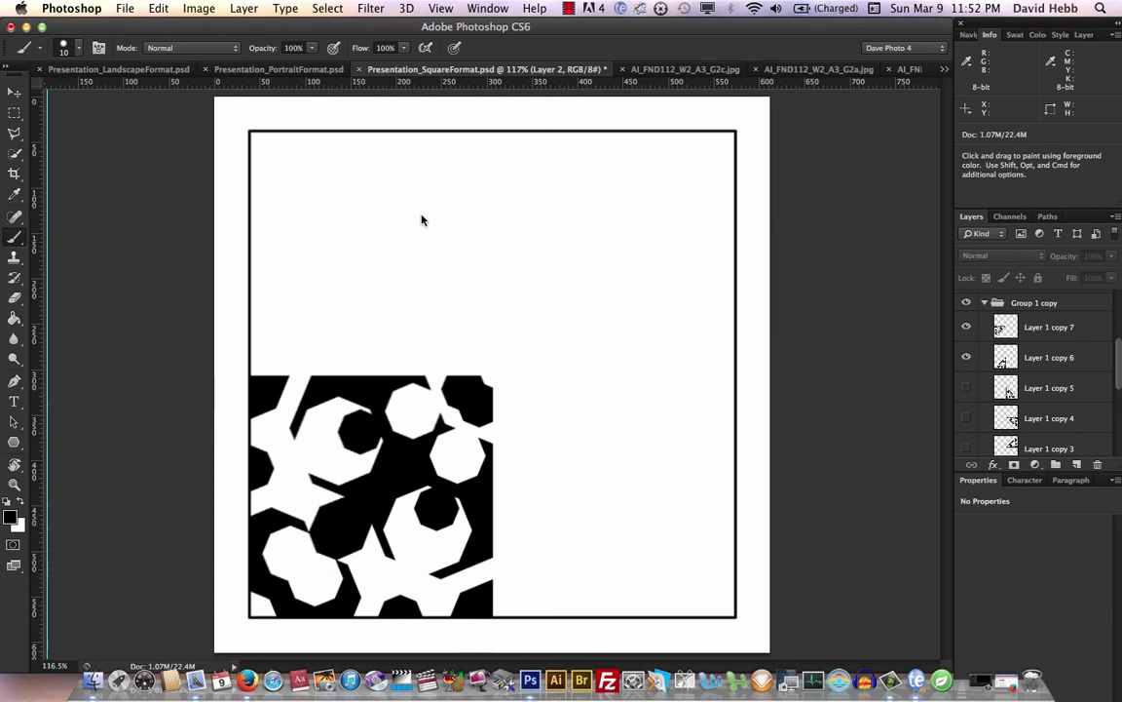
- Place a vertical and a horizontal guide through the centre of the canvas and switch to the Move tool
drag(37, 185, 518, 374)
key(v)
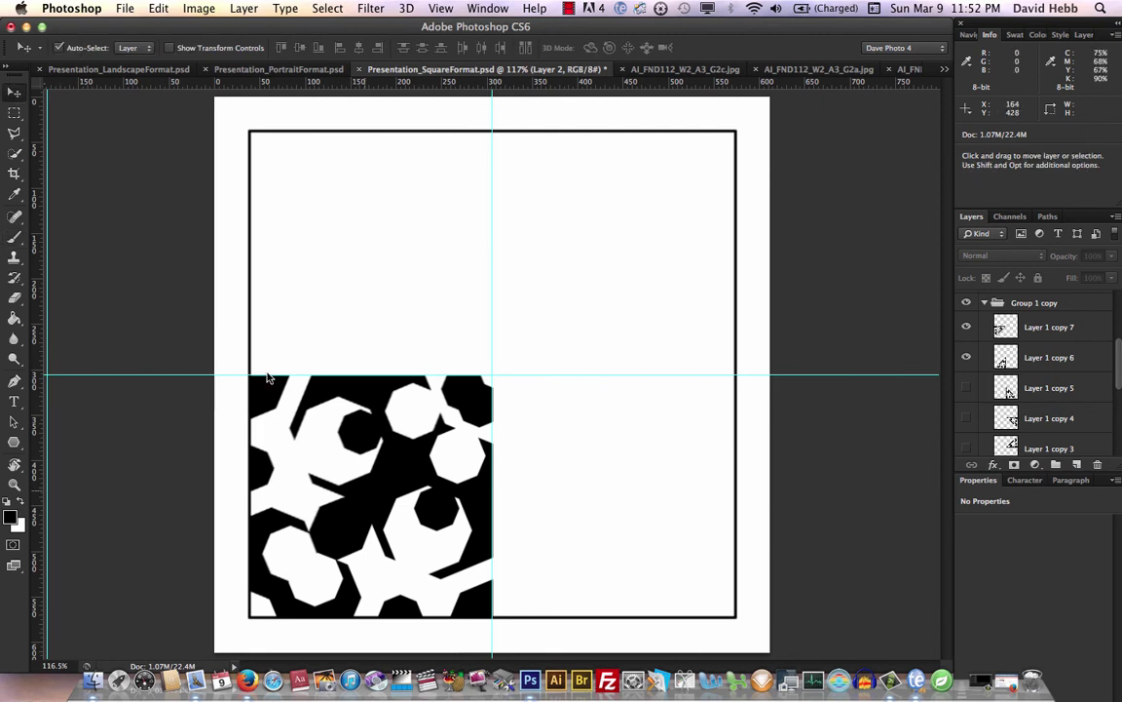
- Scale Layer 1 copy 7 with its linked layers to 100.31% and nudge it to X 142 px, Y 469 px against the centre guides
click(332, 362)
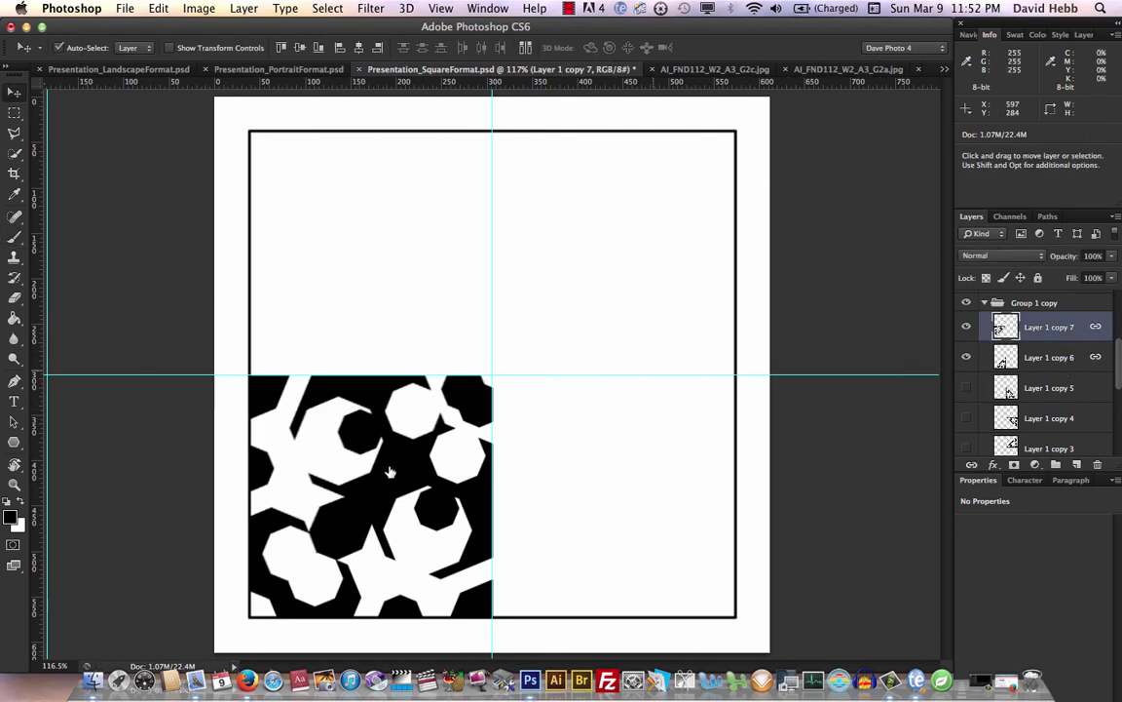
key(super+t)
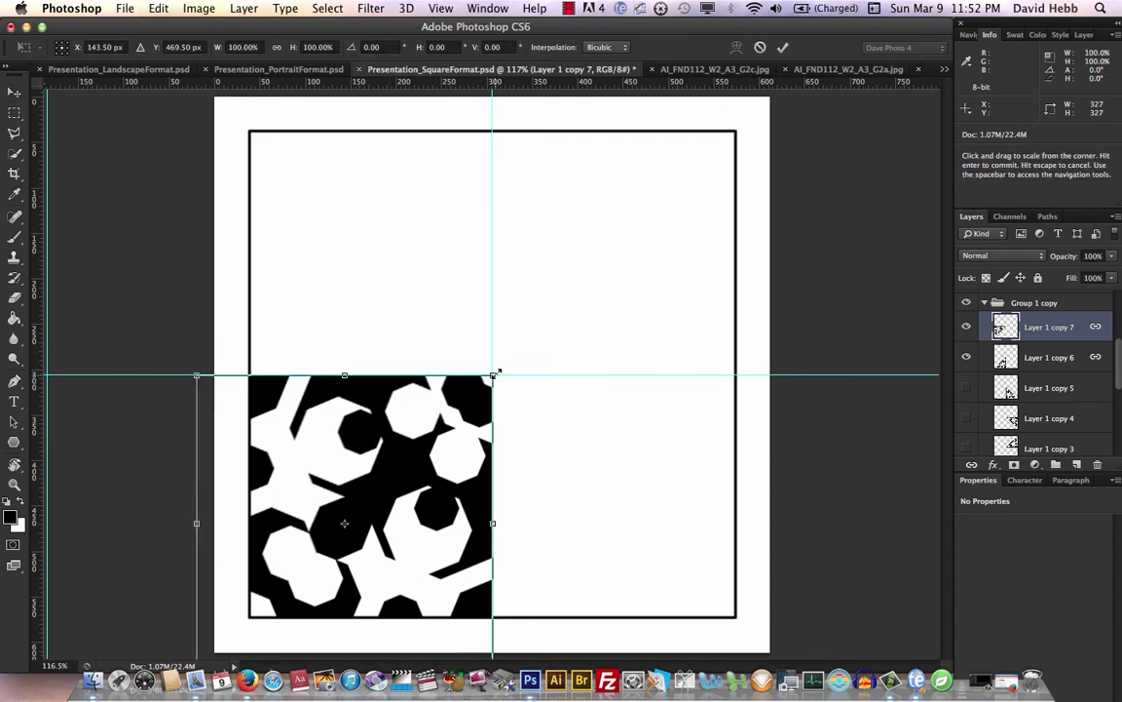
drag(497, 372, 498, 372)
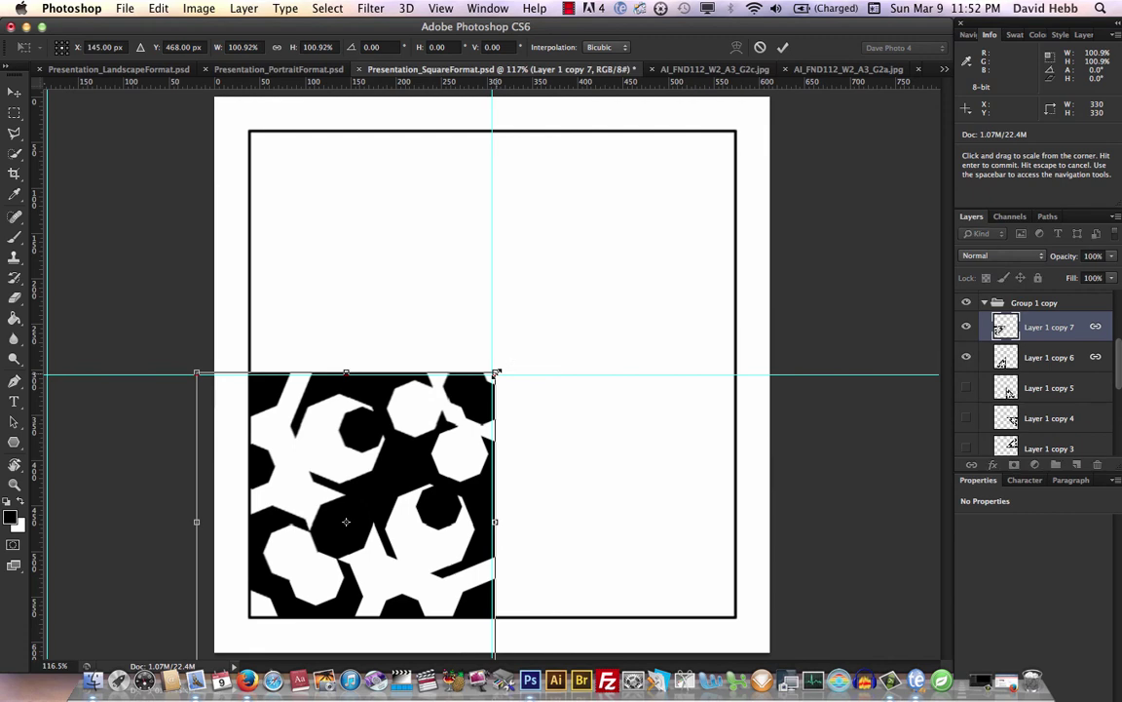
key(super)
scroll(497, 374, up, 8)
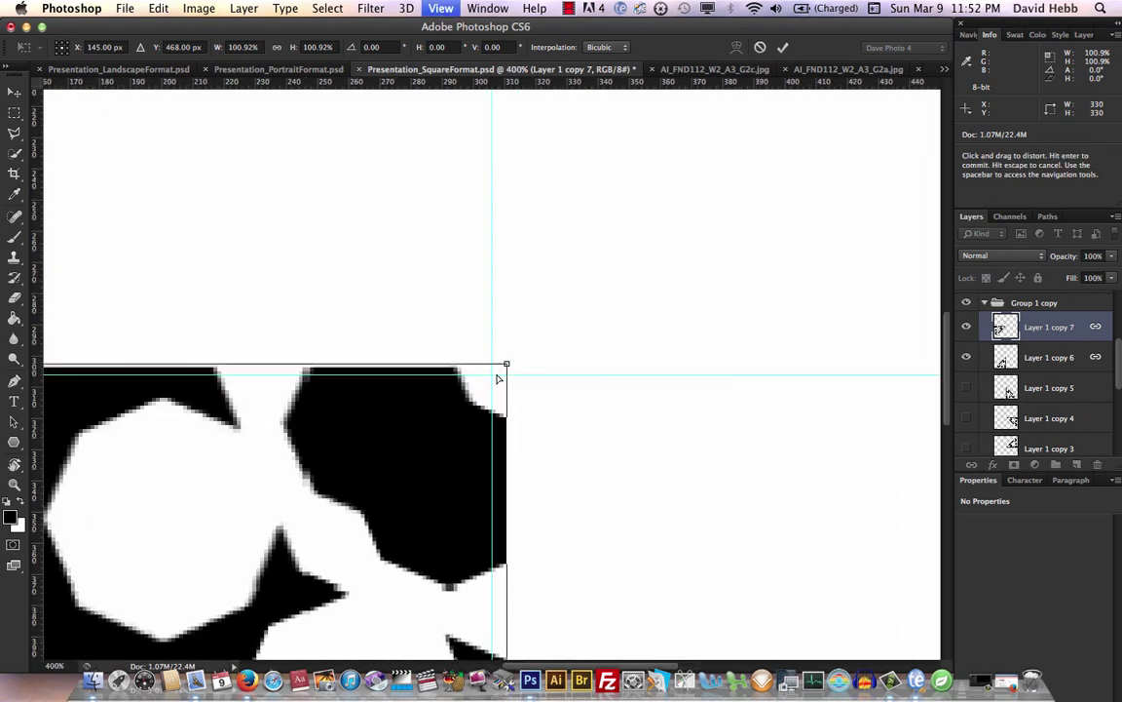
scroll(497, 378, up, 1)
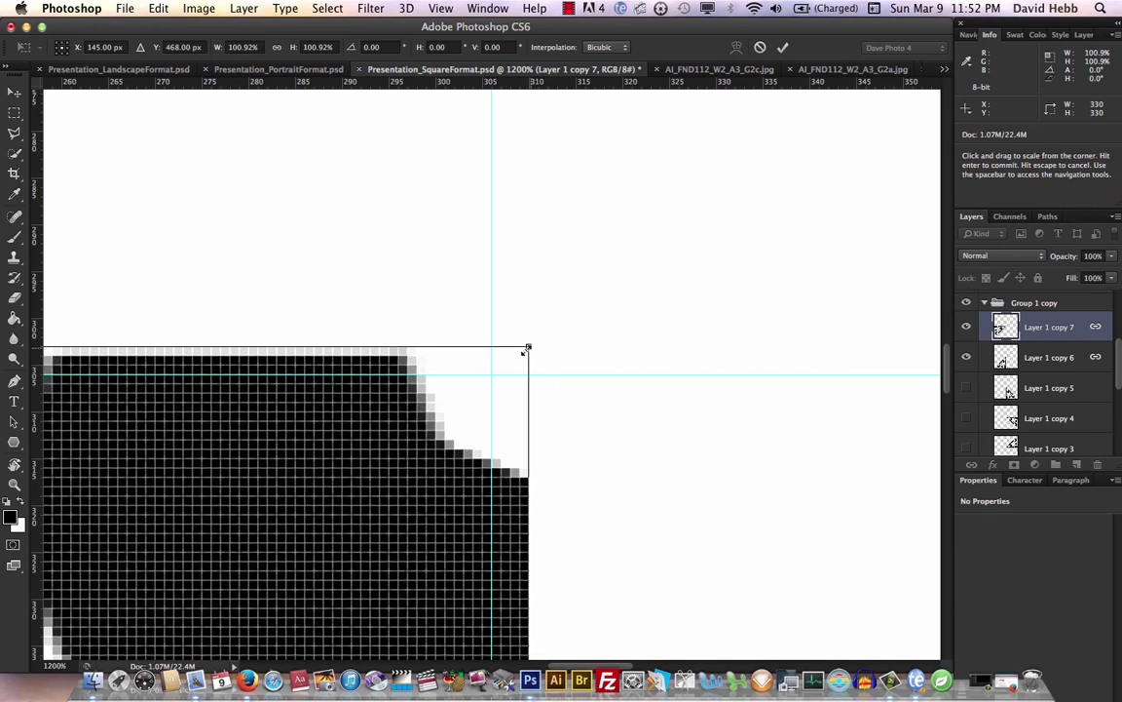
drag(525, 350, 511, 358)
key(Up)
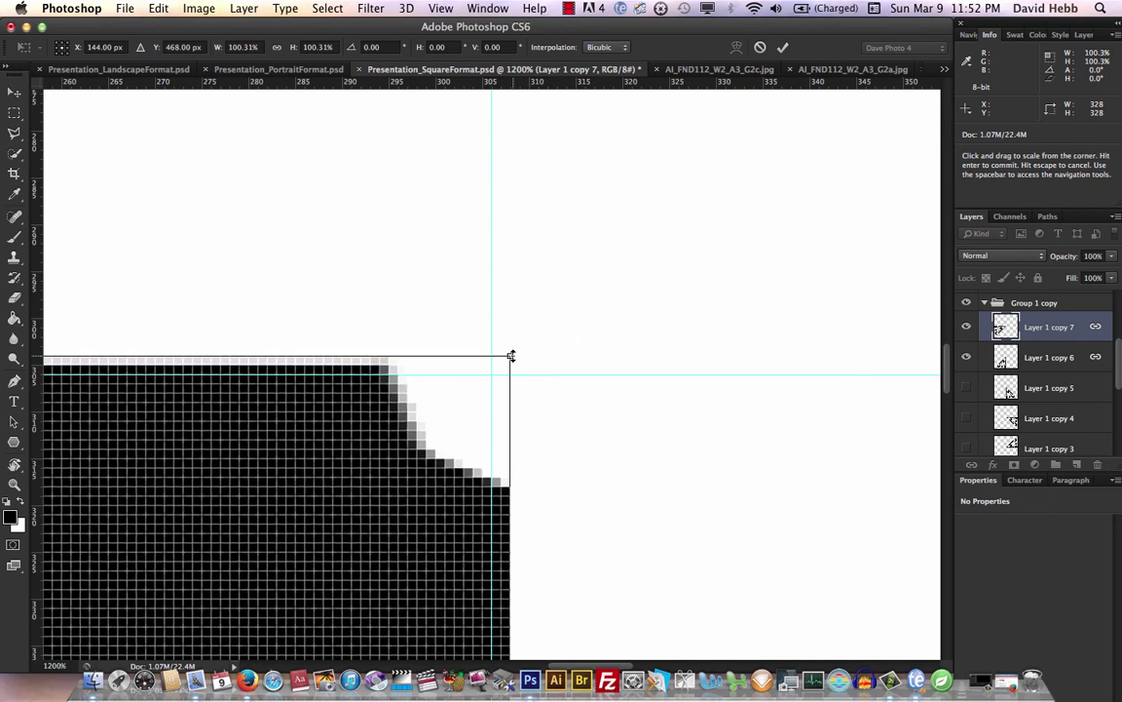
key(Left)
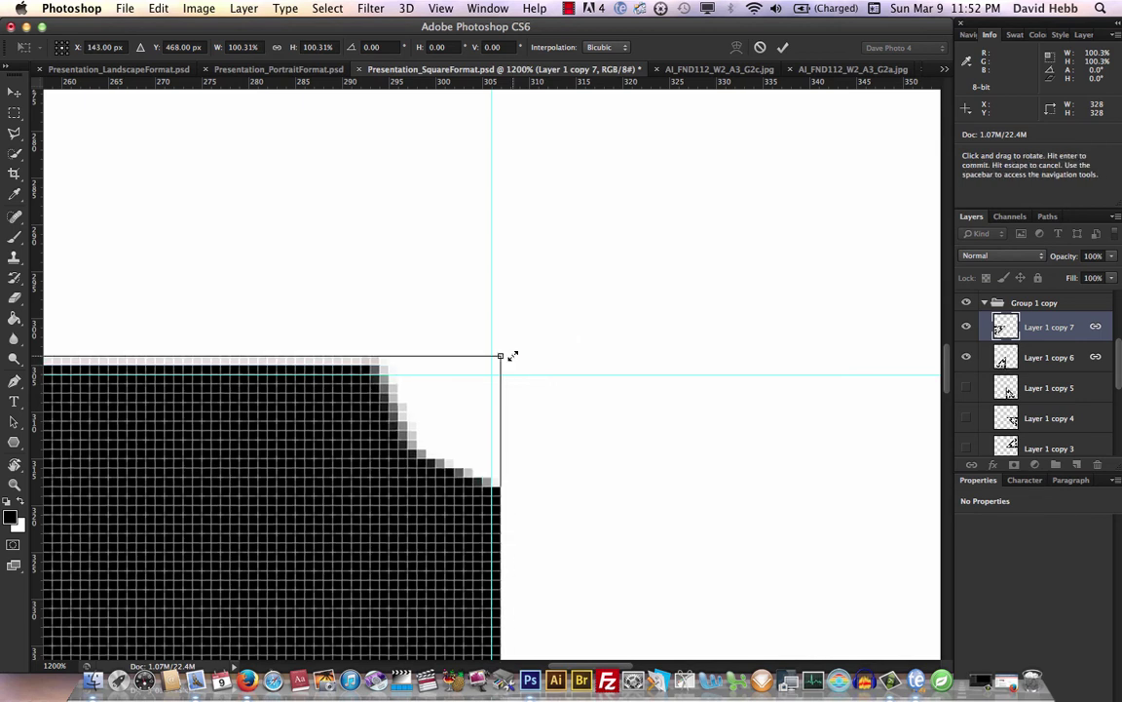
key(Down)
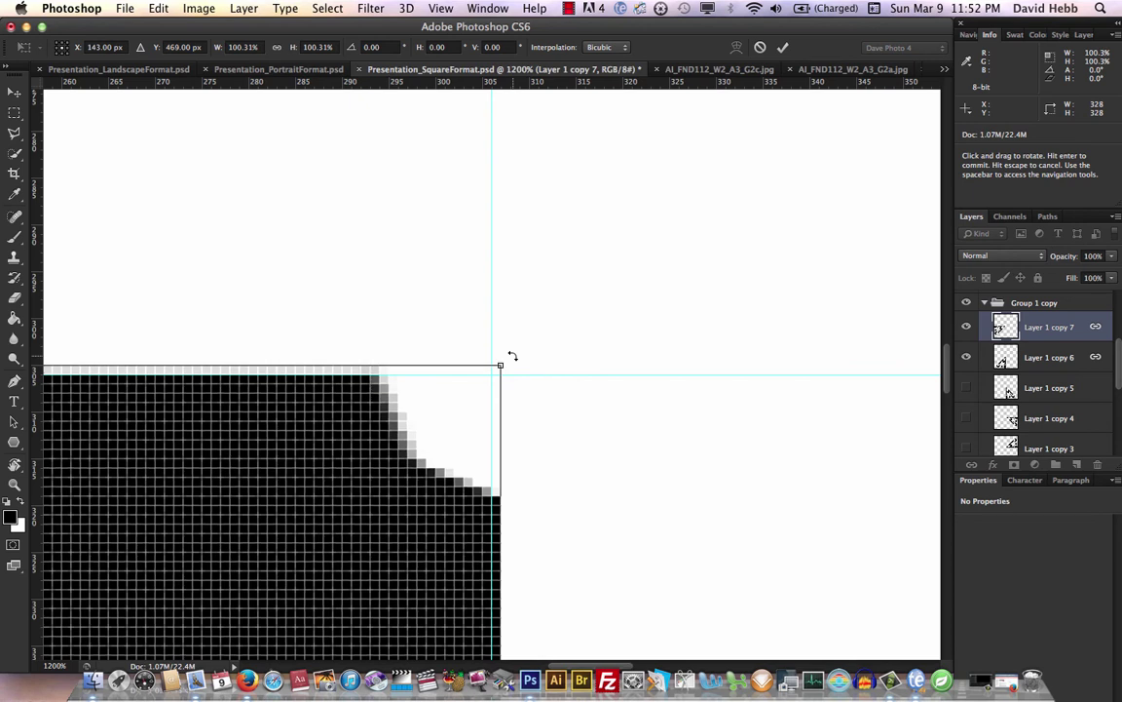
key(Left)
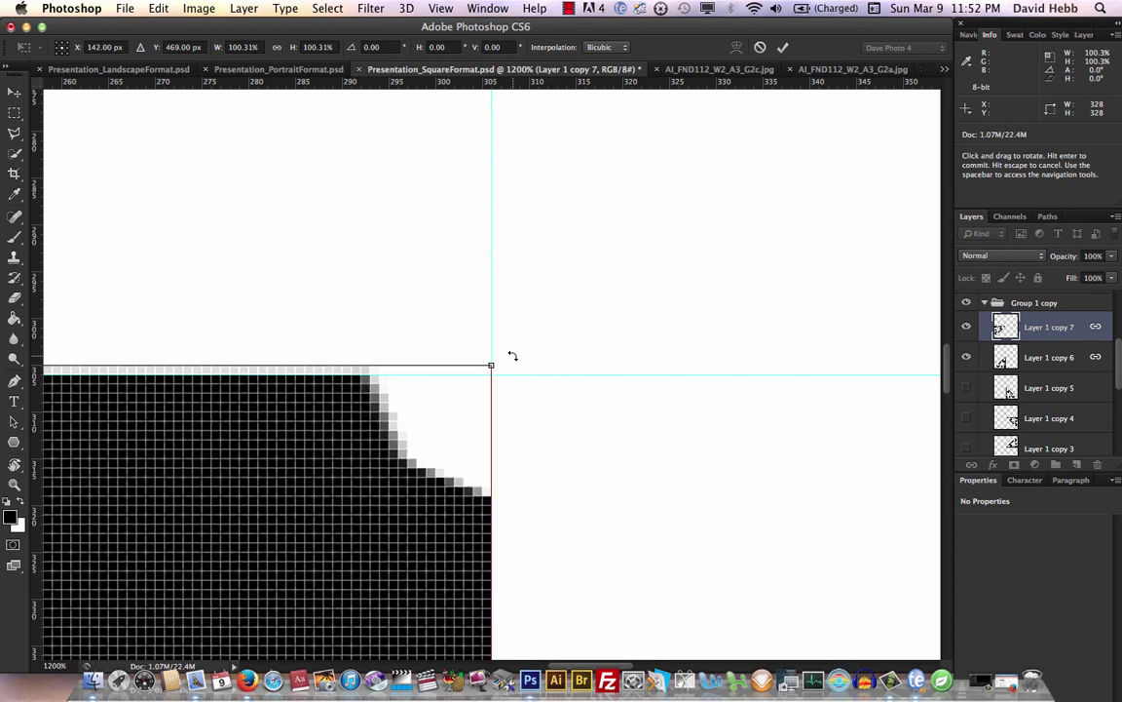
key(Return)
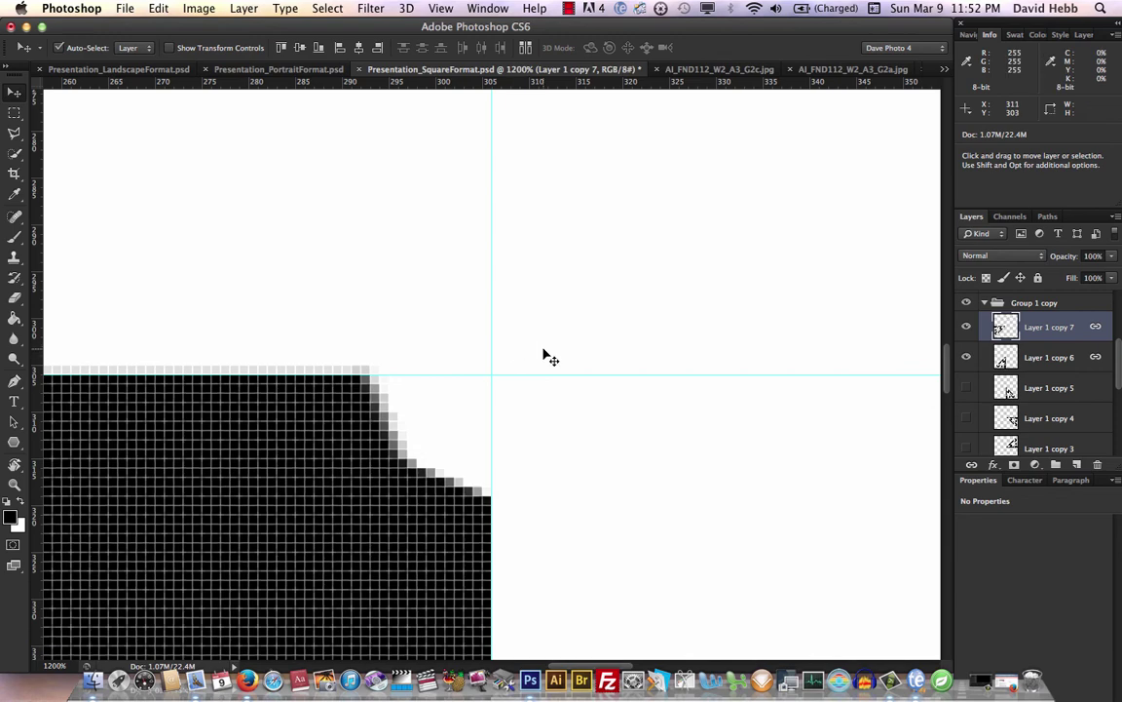
- Show the Group 1 copy 2 layer and delete its layer mask, keeping Layer 2 hidden
key(super+0)
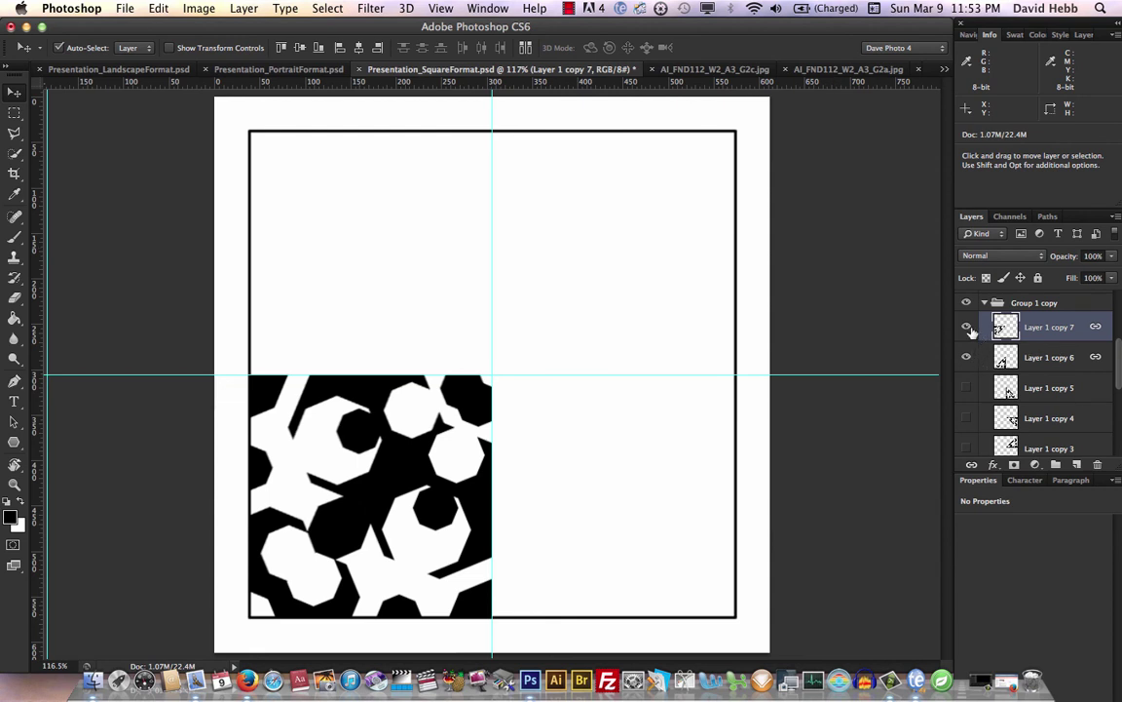
scroll(967, 341, up, 3)
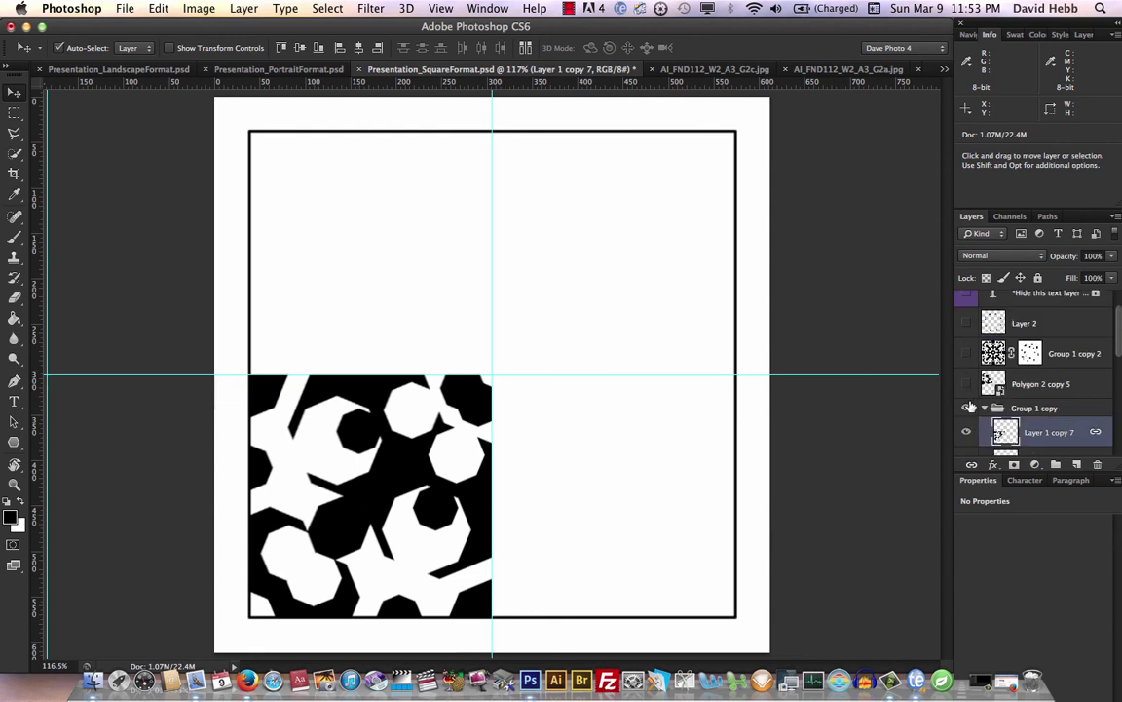
click(966, 353)
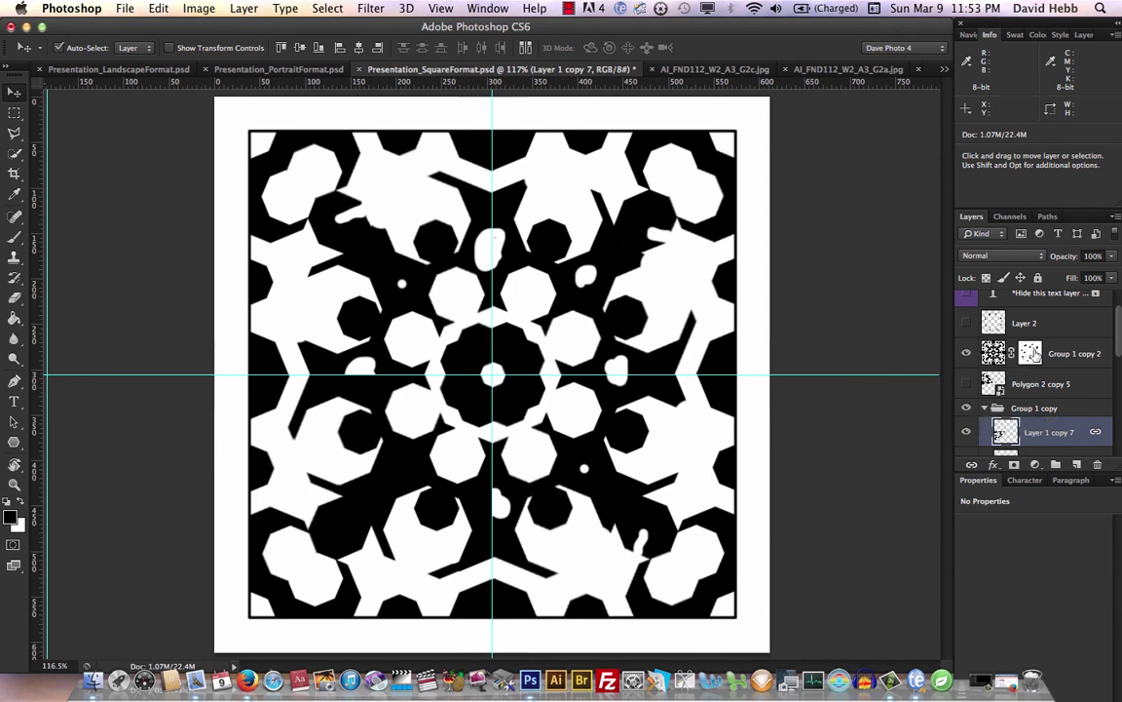
click(1031, 353)
right_click(1031, 351)
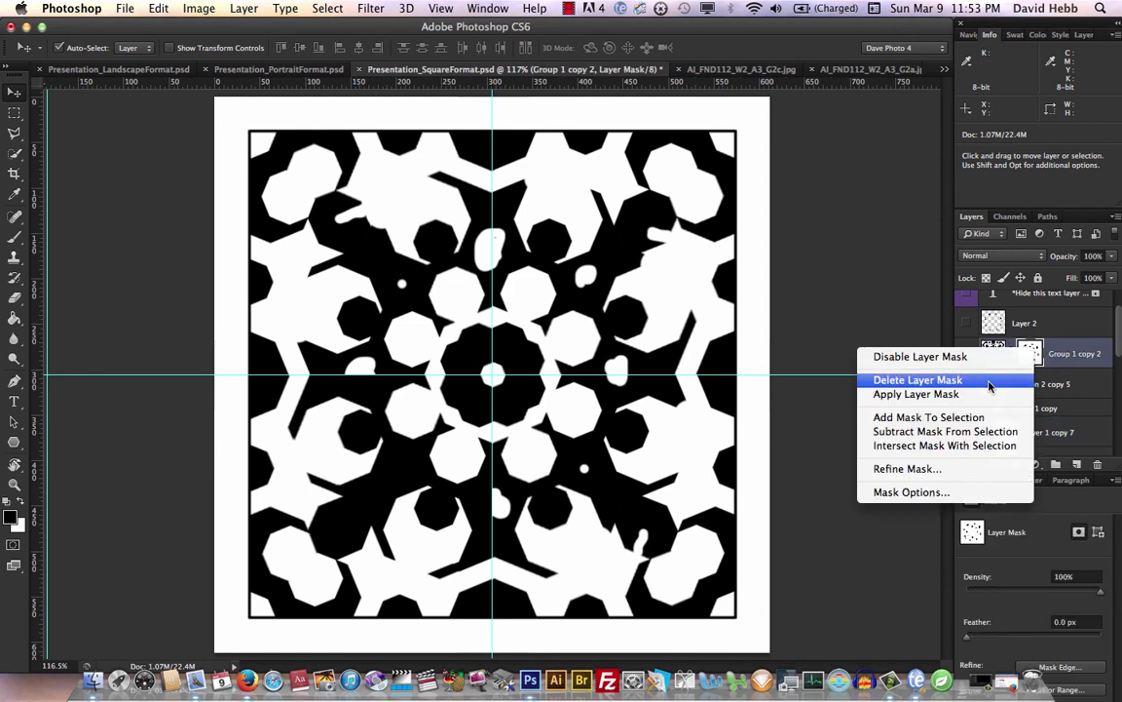
click(989, 380)
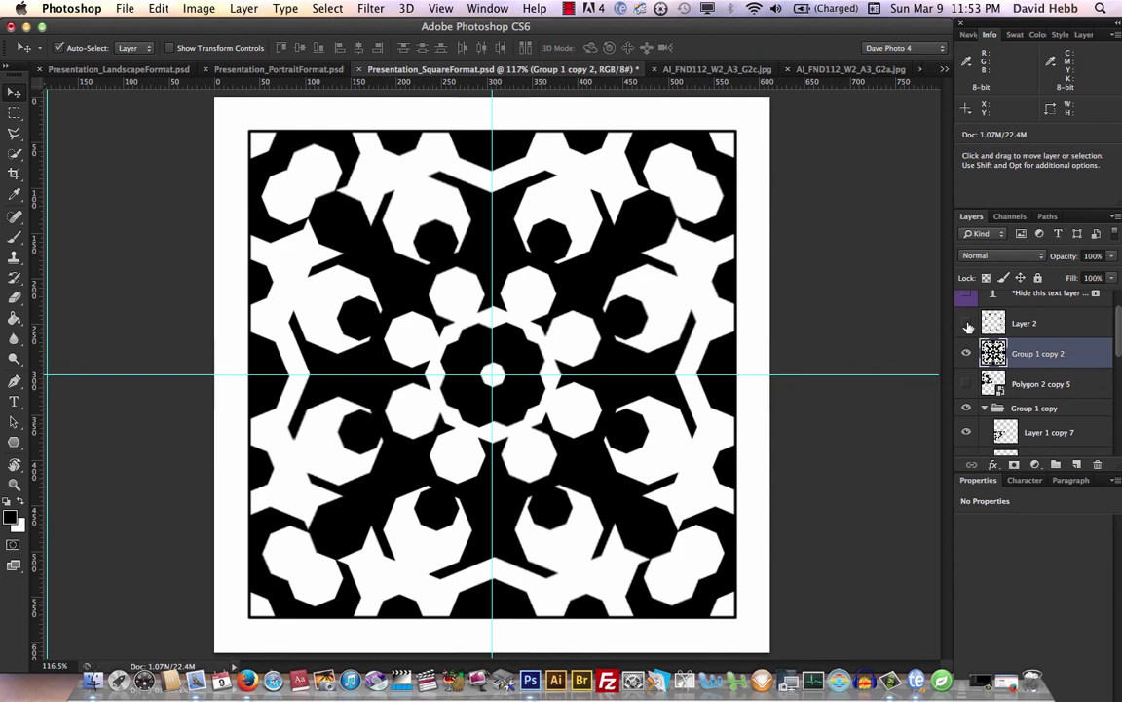
click(967, 323)
click(967, 323)
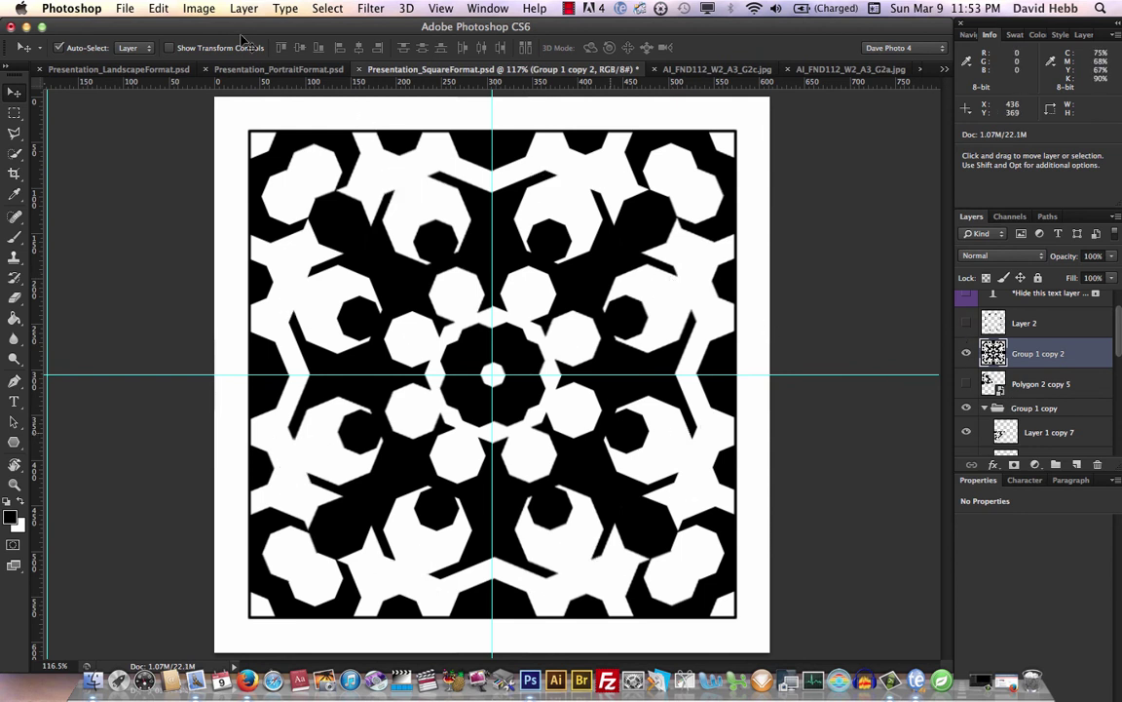
- Save the document as a layered Photoshop file in W2A3_Templates, named with the author's last and first name followed by _W2A3
click(123, 14)
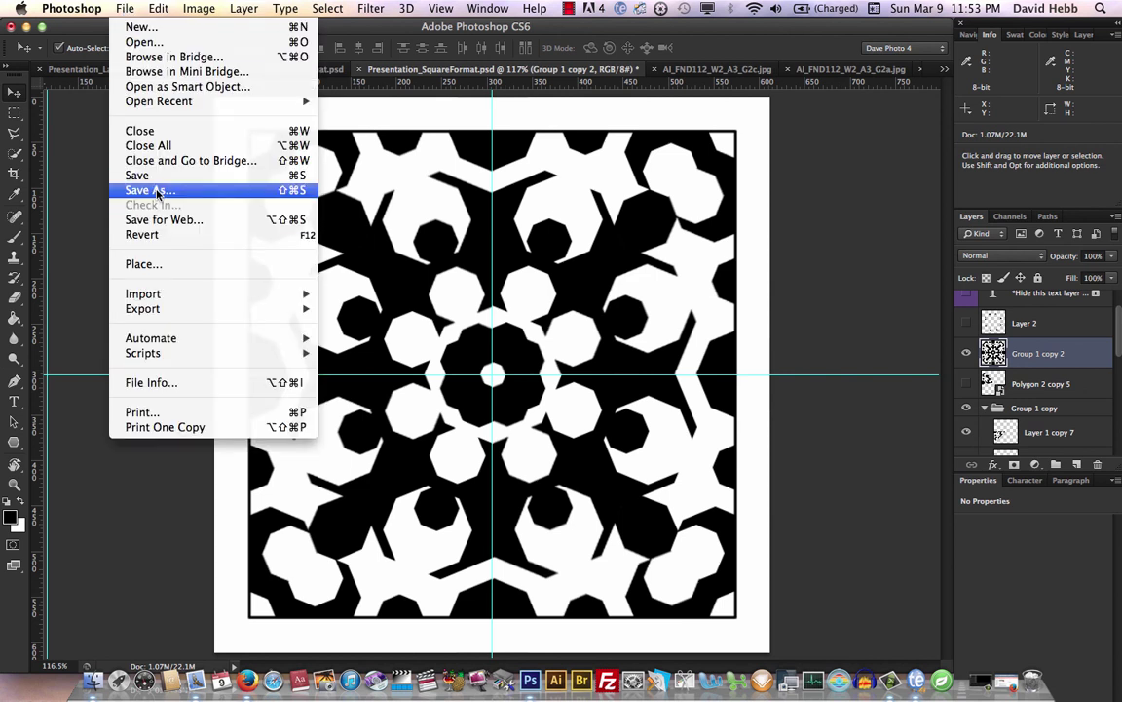
click(506, 234)
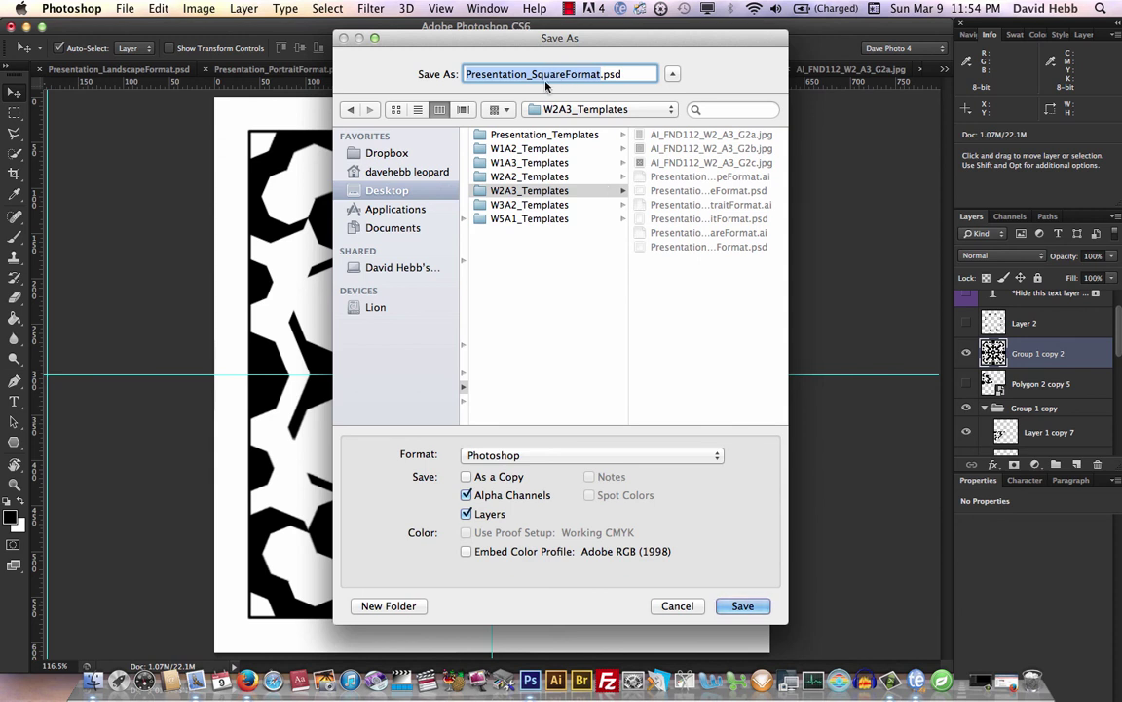
text(Hebb)
text(_Dave)
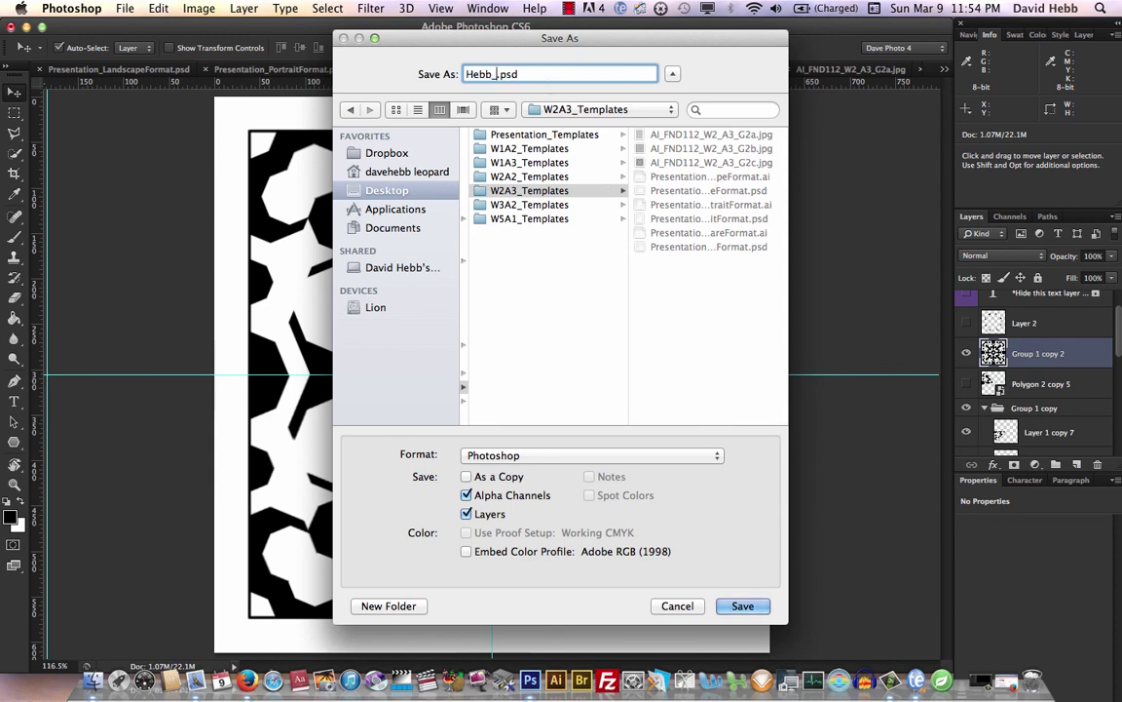
text(_W2A3)
key(Return)
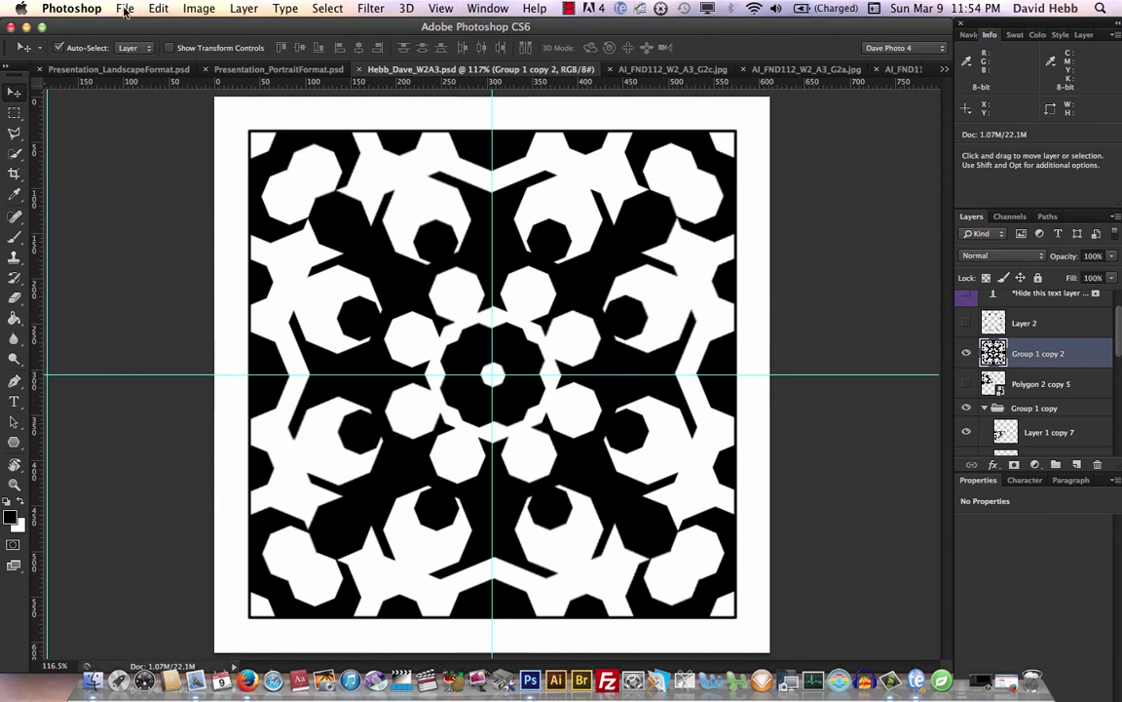
- Export the pattern for the web as a Maximum quality JPEG to the Desktop under the proposed file name
click(124, 8)
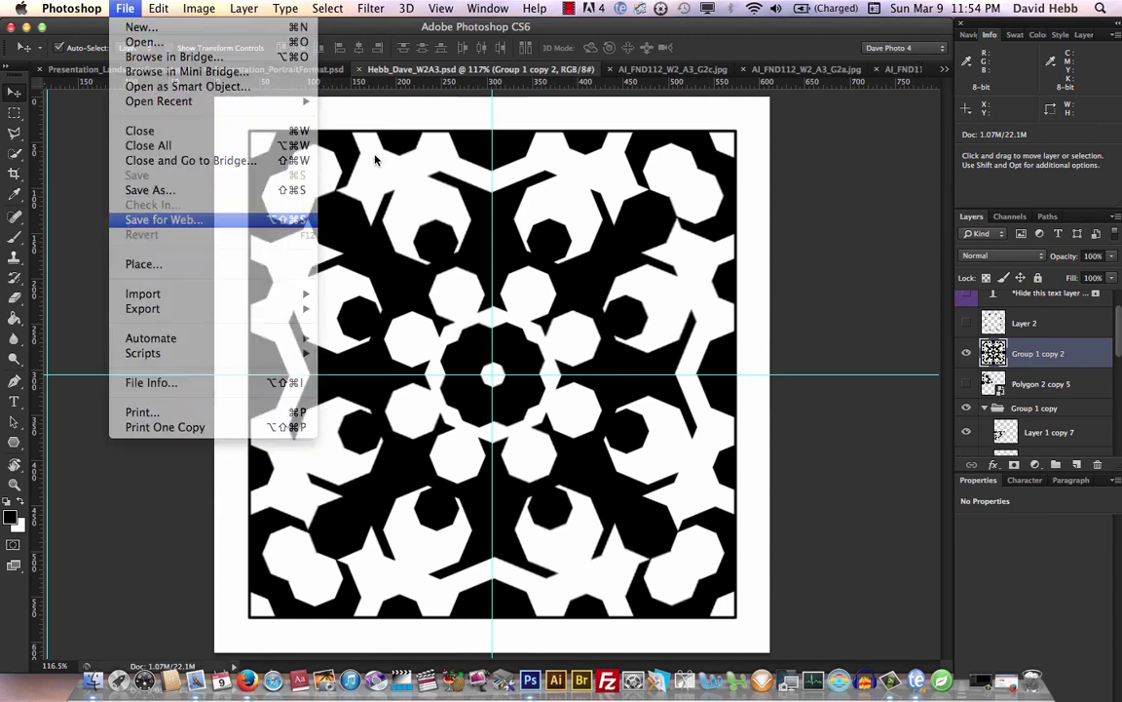
click(224, 219)
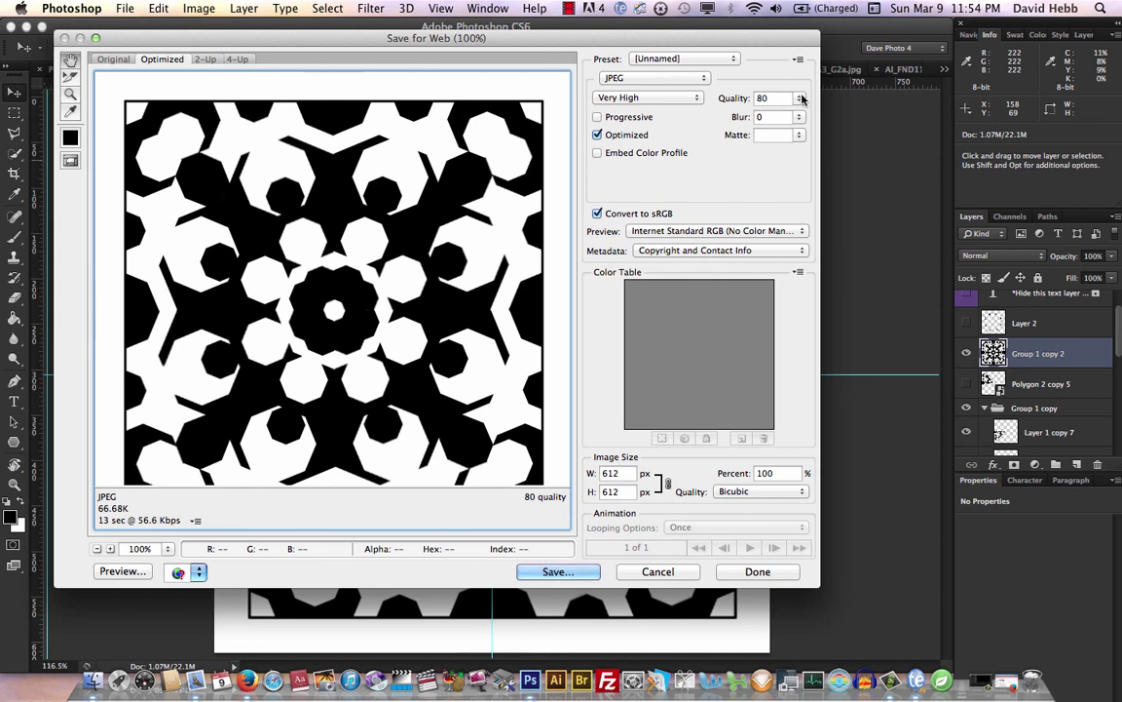
click(629, 96)
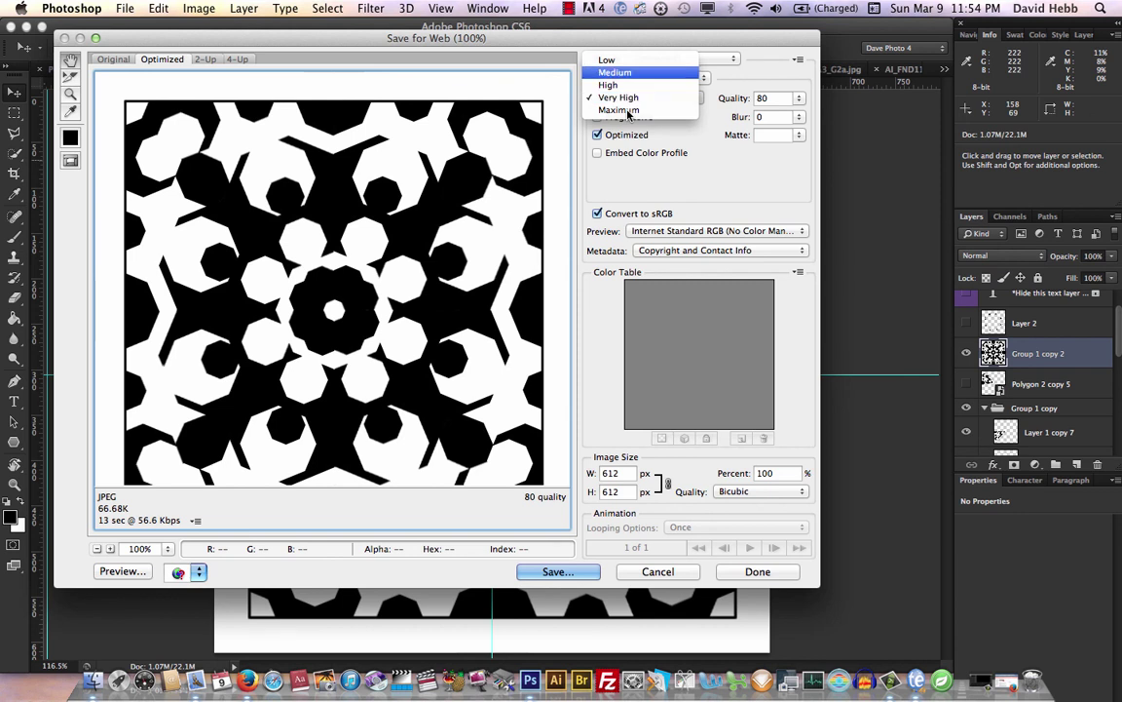
click(623, 110)
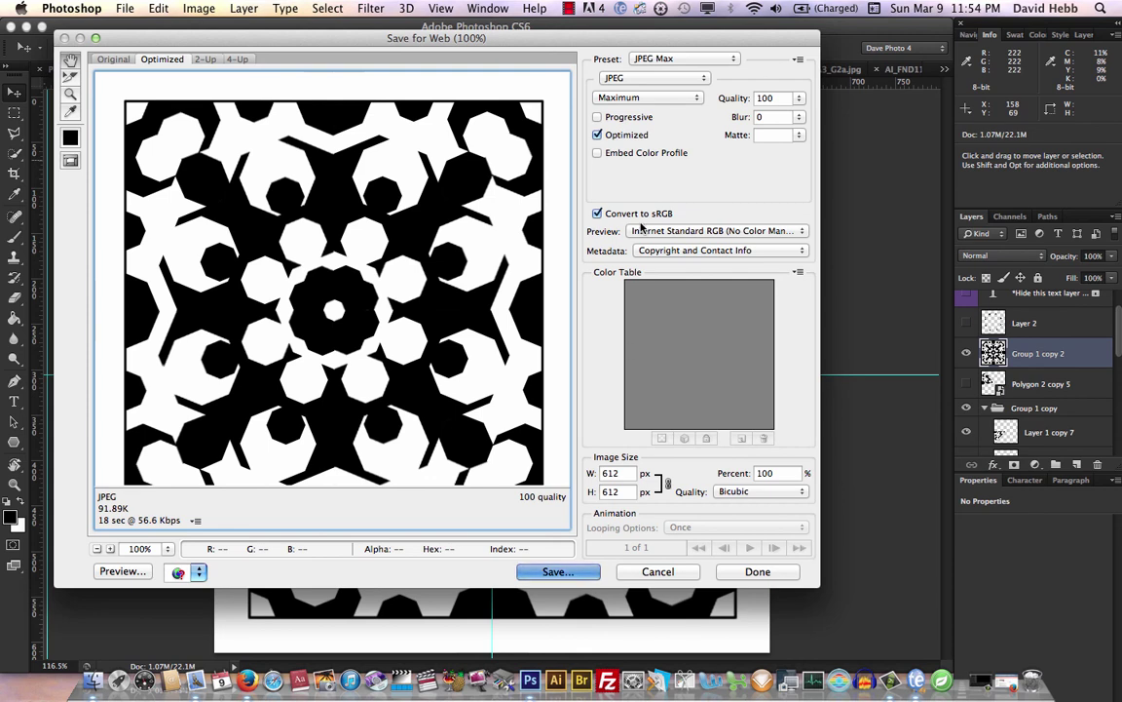
key(Return)
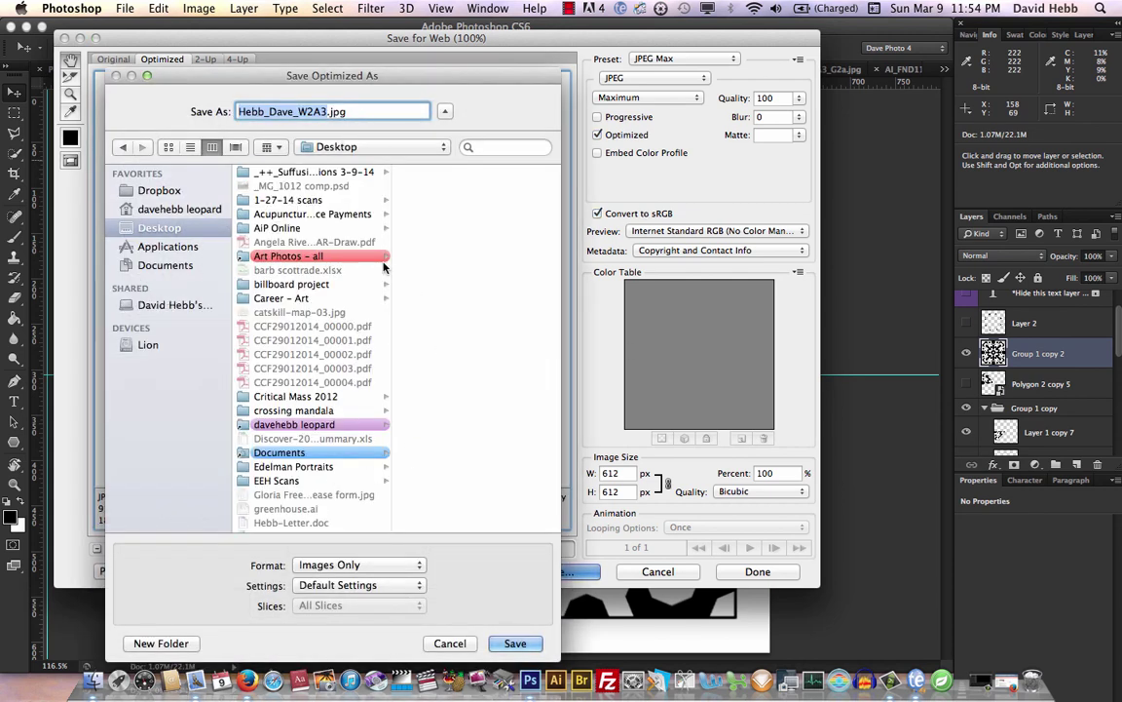
click(515, 644)
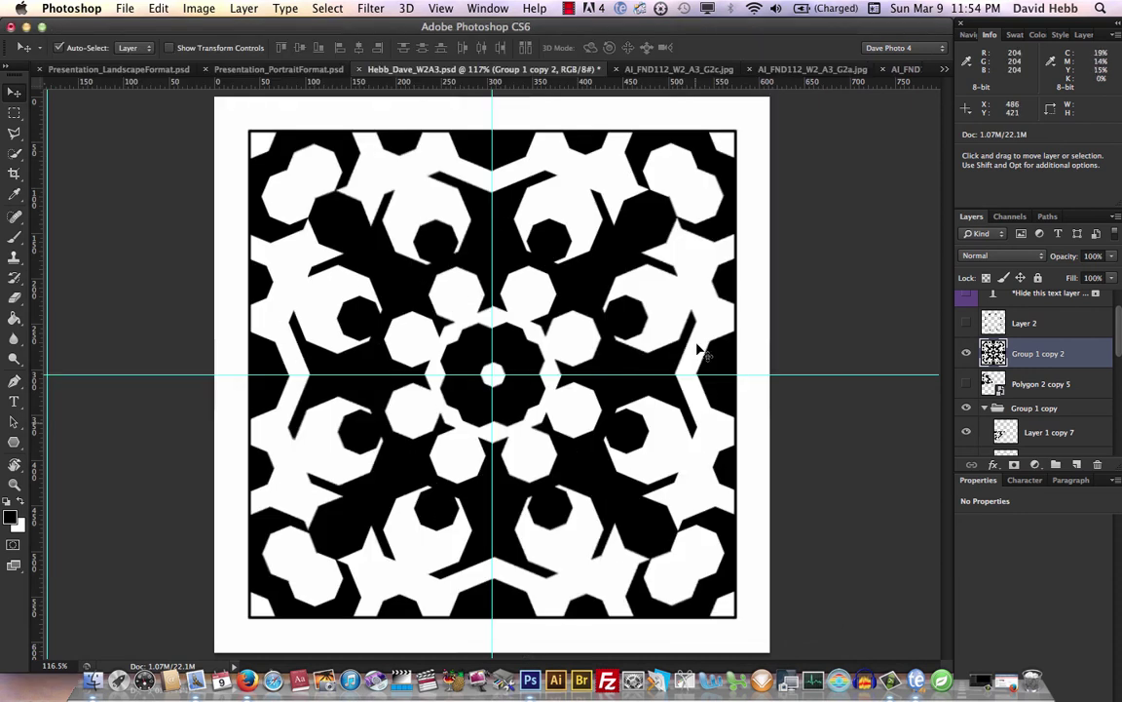